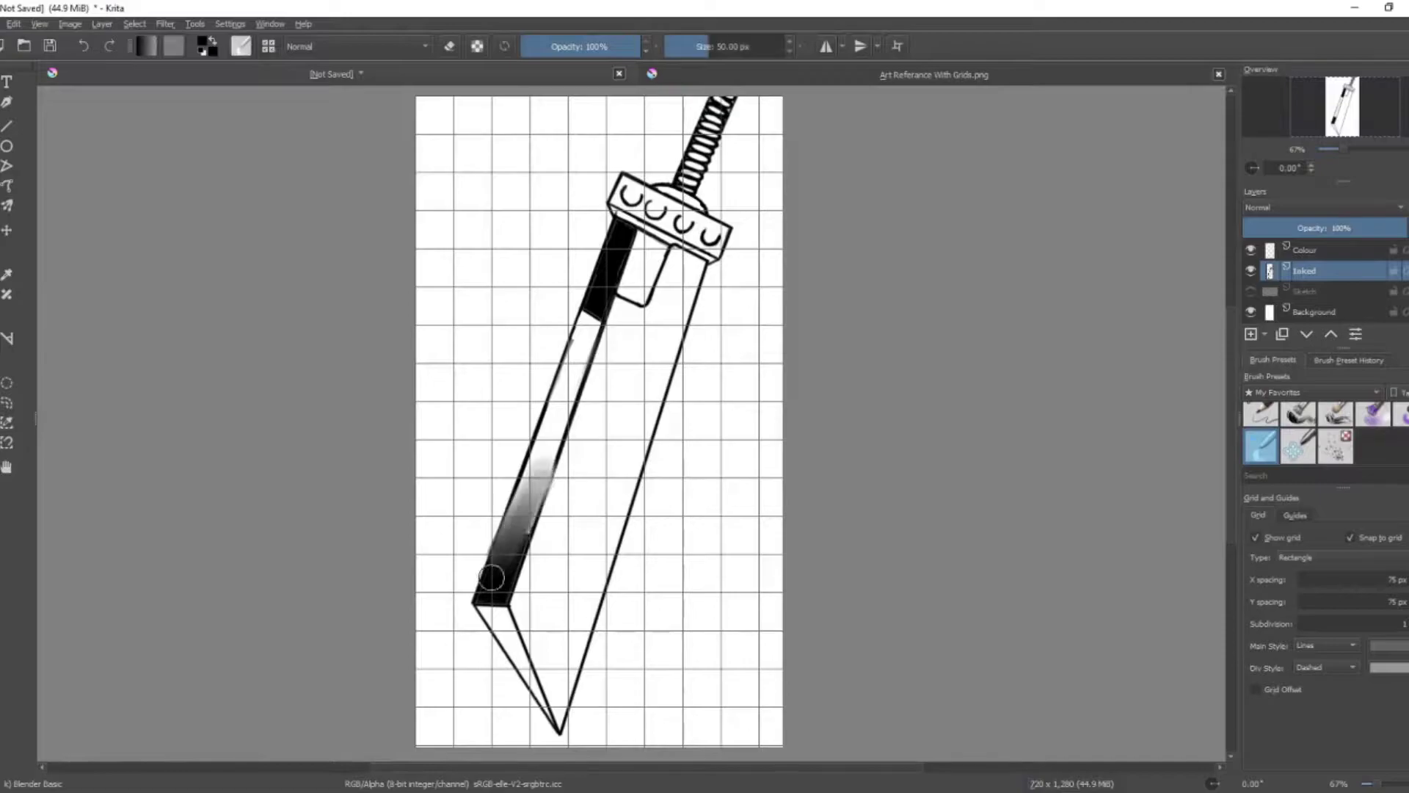
- Blend the black ends of the narrow strip along the blade's left edge into a light middle section
mouse_move(593, 301)
mouse_down()
mouse_move(543, 437)
mouse_move(566, 415)
mouse_up()
right_click(709, 372)
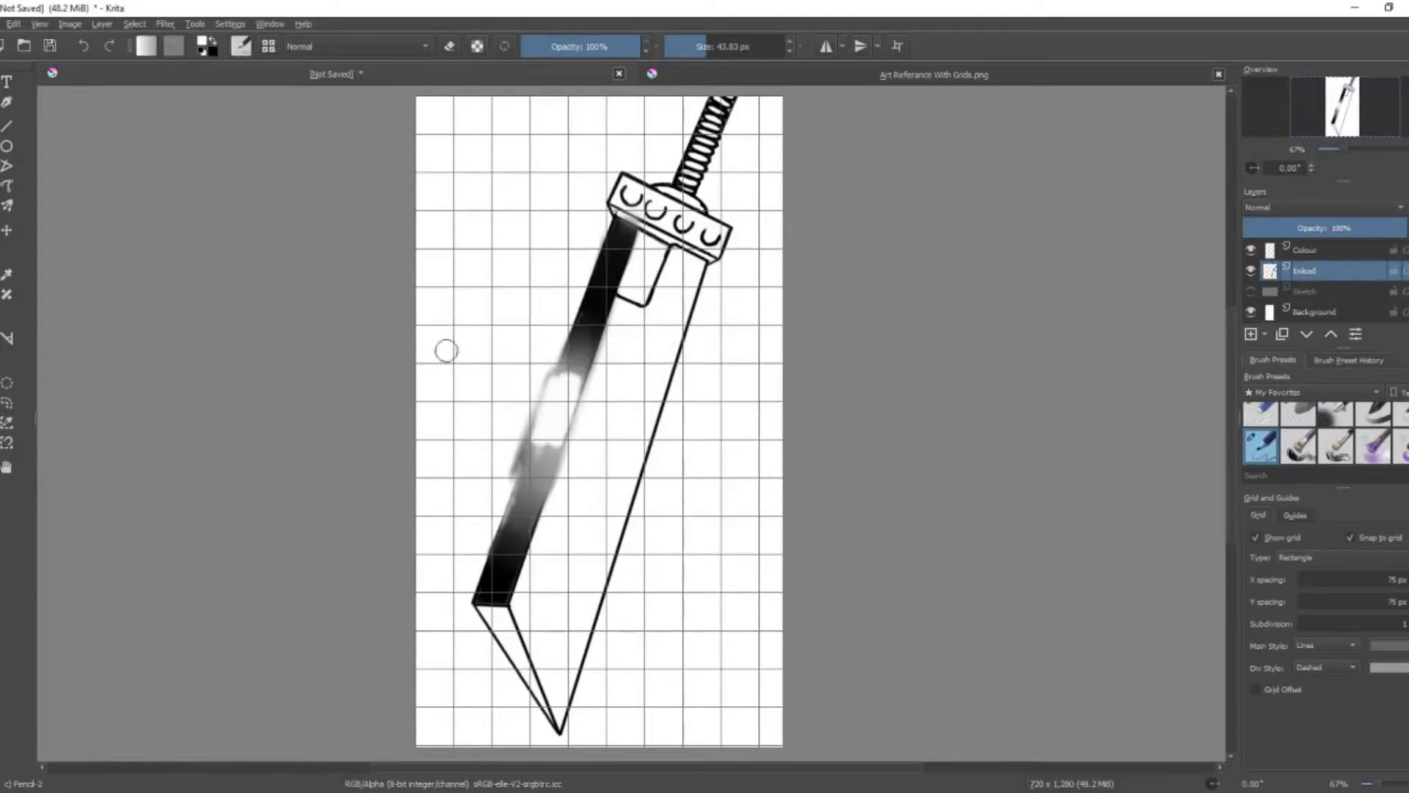
drag(588, 330, 514, 551)
- Erase the stray smudges along both sides of the shaded strip so its edges are straight
key(e)
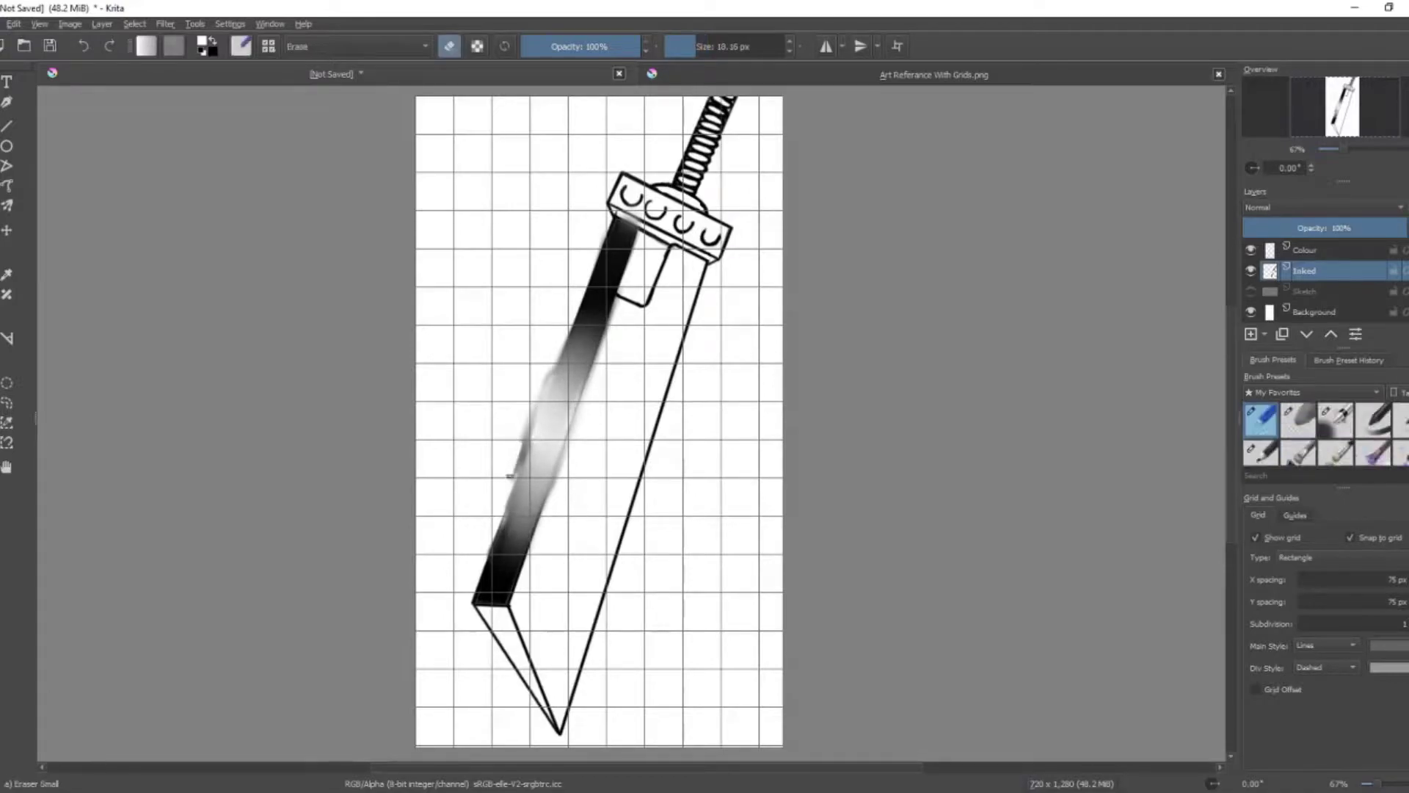
drag(467, 601, 627, 180)
drag(513, 579, 609, 220)
drag(551, 407, 670, 238)
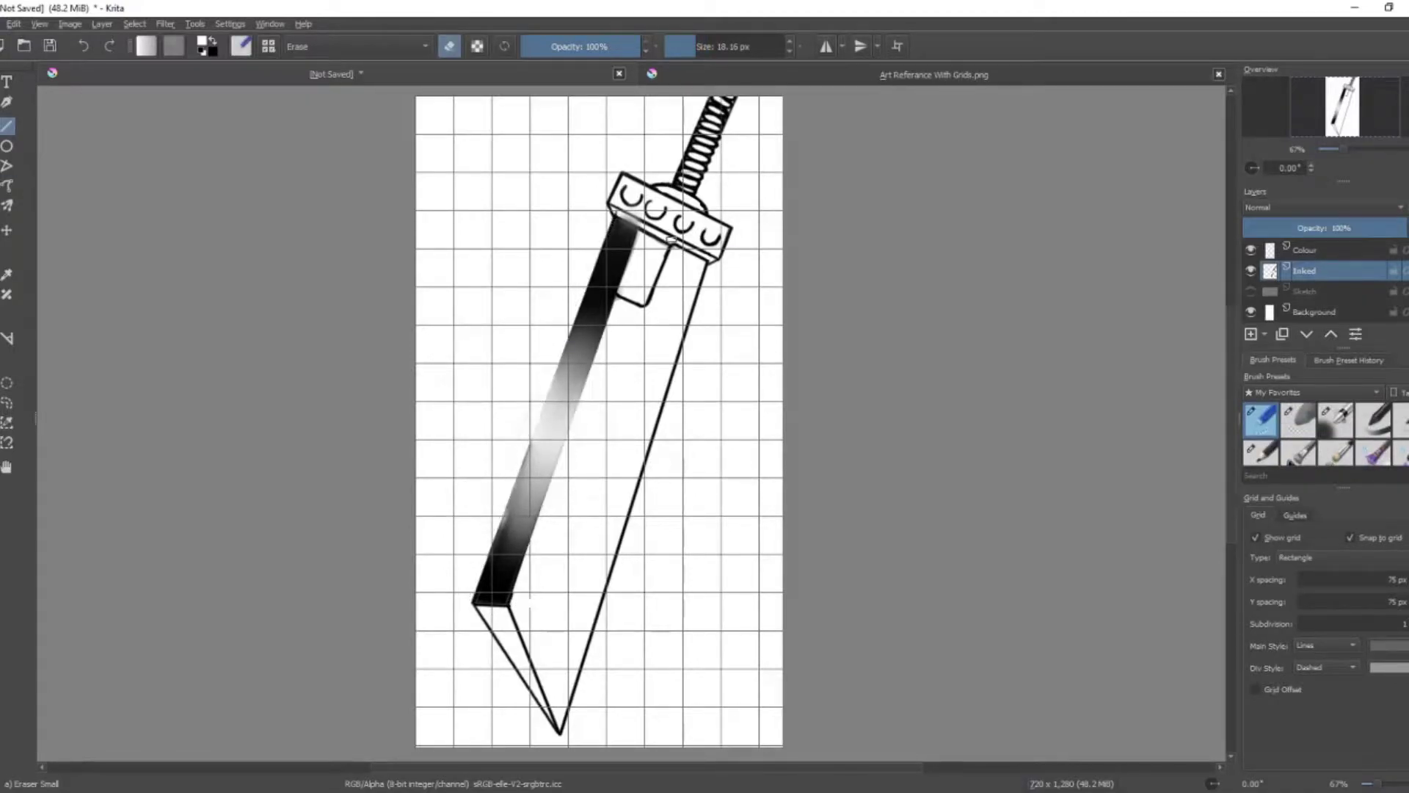
- Fill the main blade body with black around the small plate and straighten the blade's right edge
key(e)
mouse_move(557, 705)
mouse_down()
mouse_move(660, 250)
mouse_move(557, 705)
mouse_up()
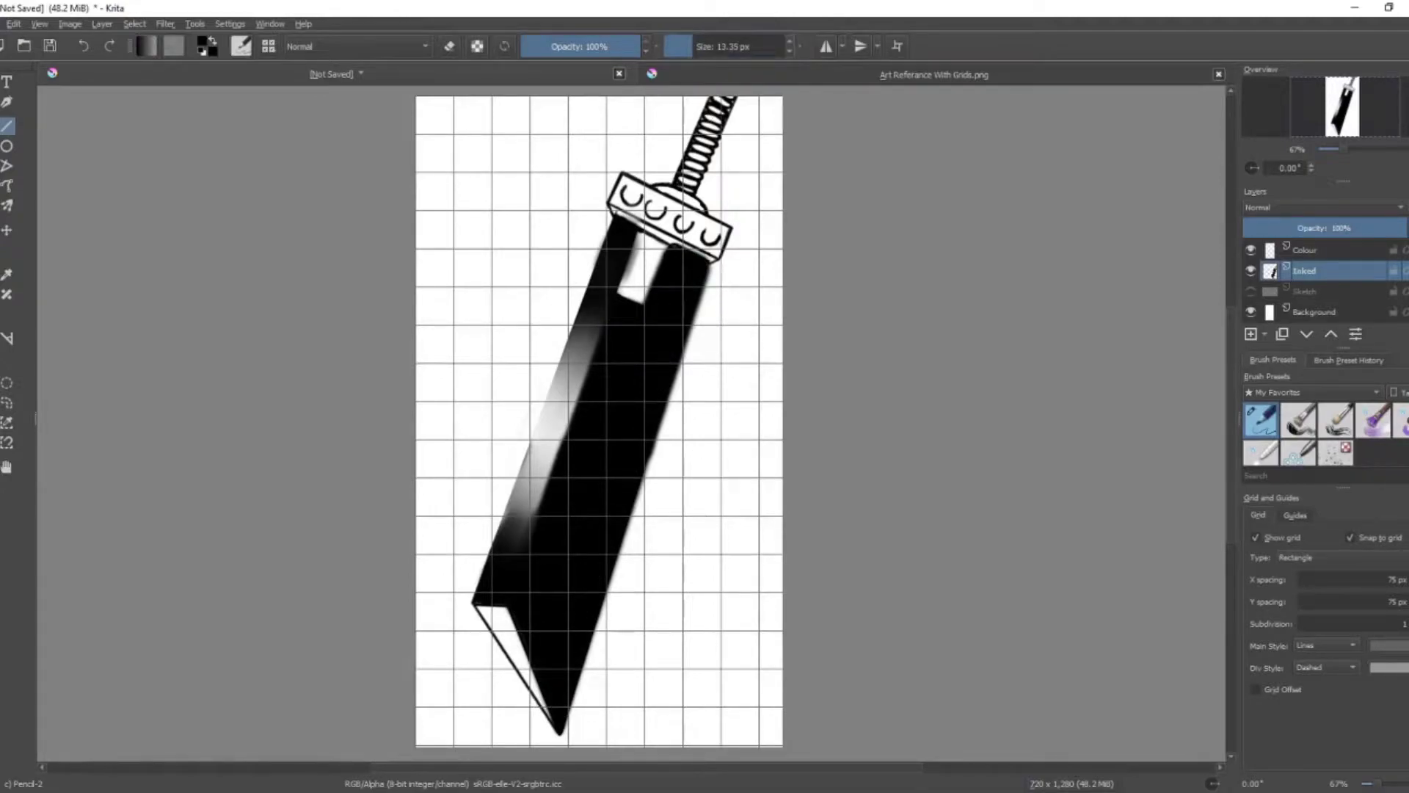
drag(712, 266, 583, 595)
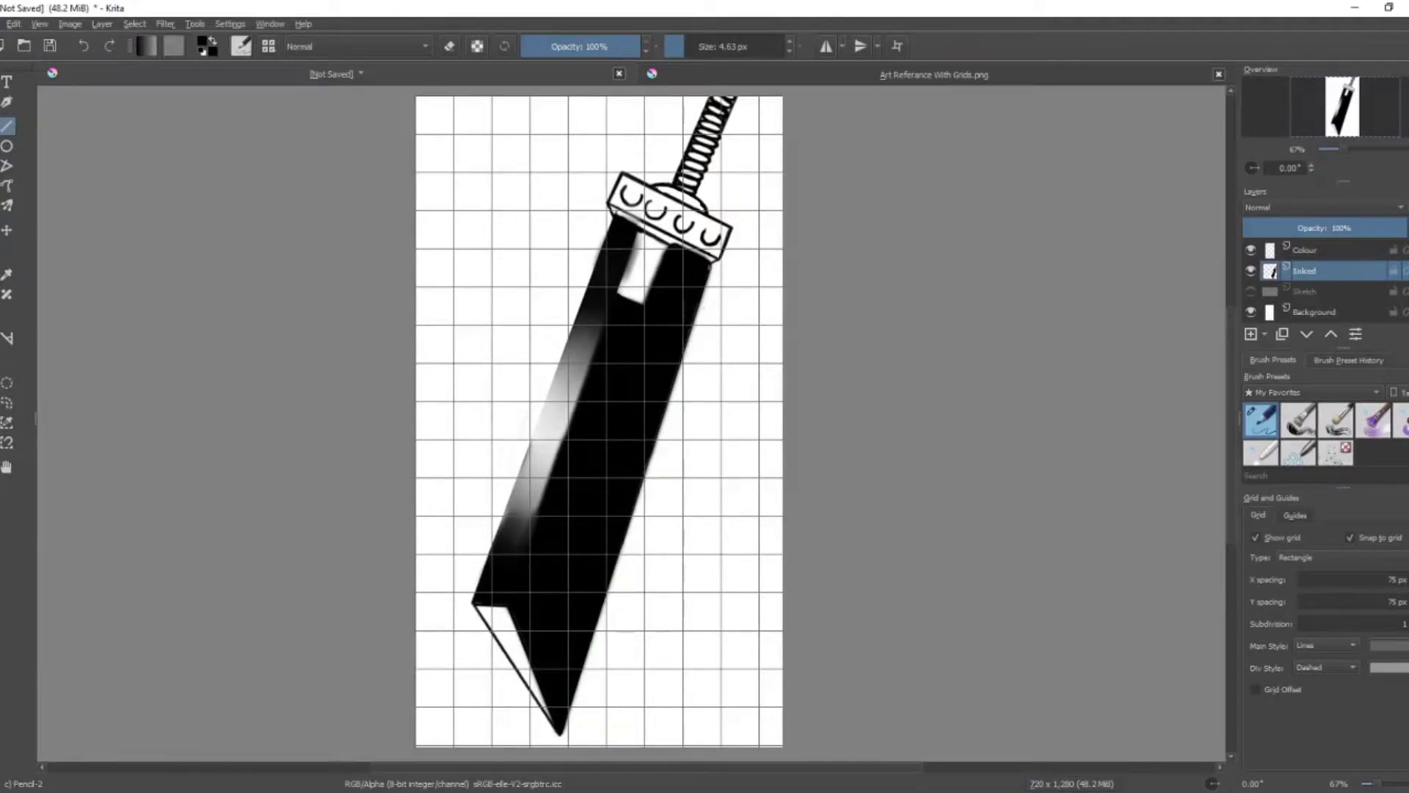
- Shade the triangular facet at the blade tip with a gradient from white near its top to black
scroll(620, 318, up, 5)
key(/)
key(])
mouse_move(644, 575)
mouse_down()
mouse_move(597, 477)
mouse_move(596, 519)
mouse_move(671, 604)
mouse_move(597, 460)
mouse_move(639, 508)
mouse_move(629, 522)
mouse_move(600, 459)
mouse_move(536, 441)
mouse_up()
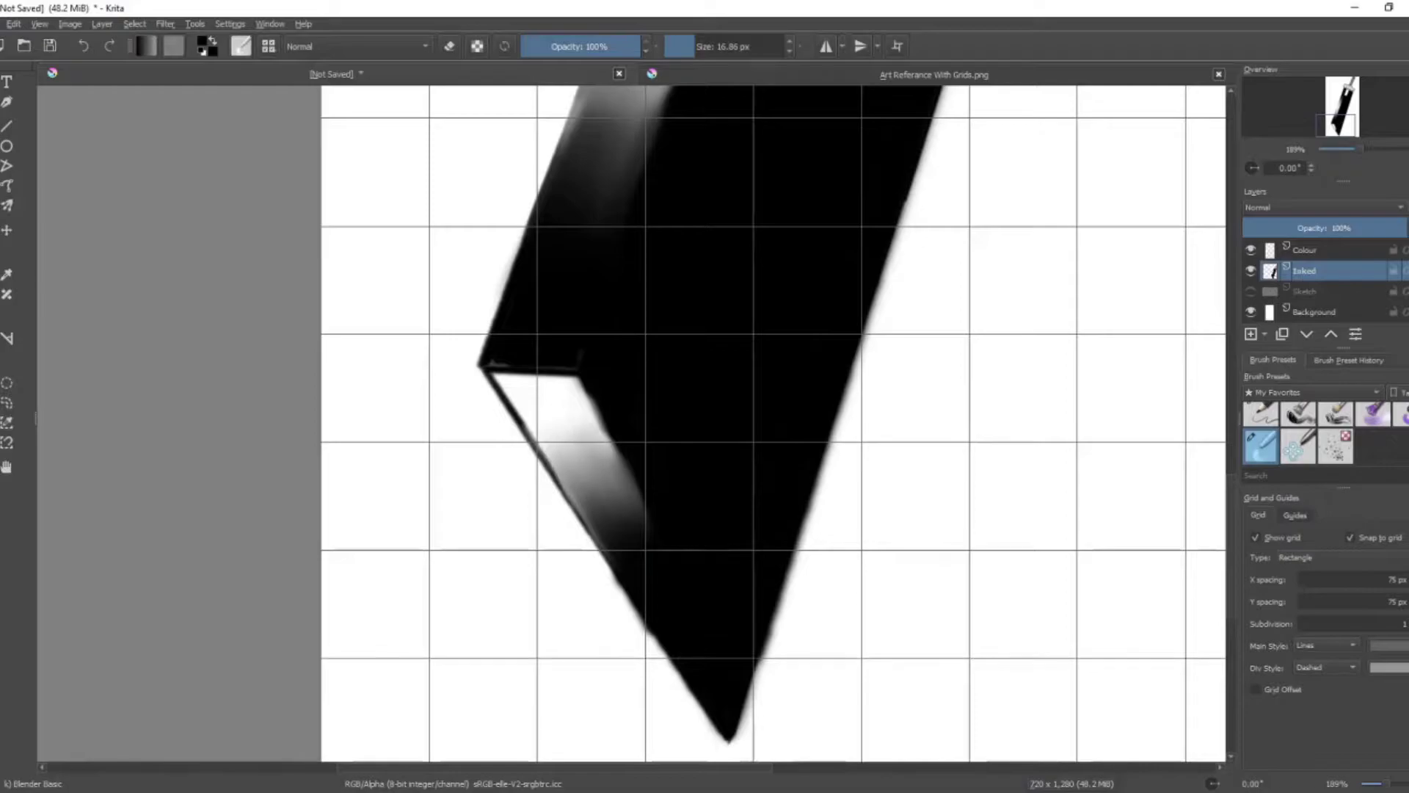
- Straighten the outer edge of the blade tip with black lines
key(/)
key(v)
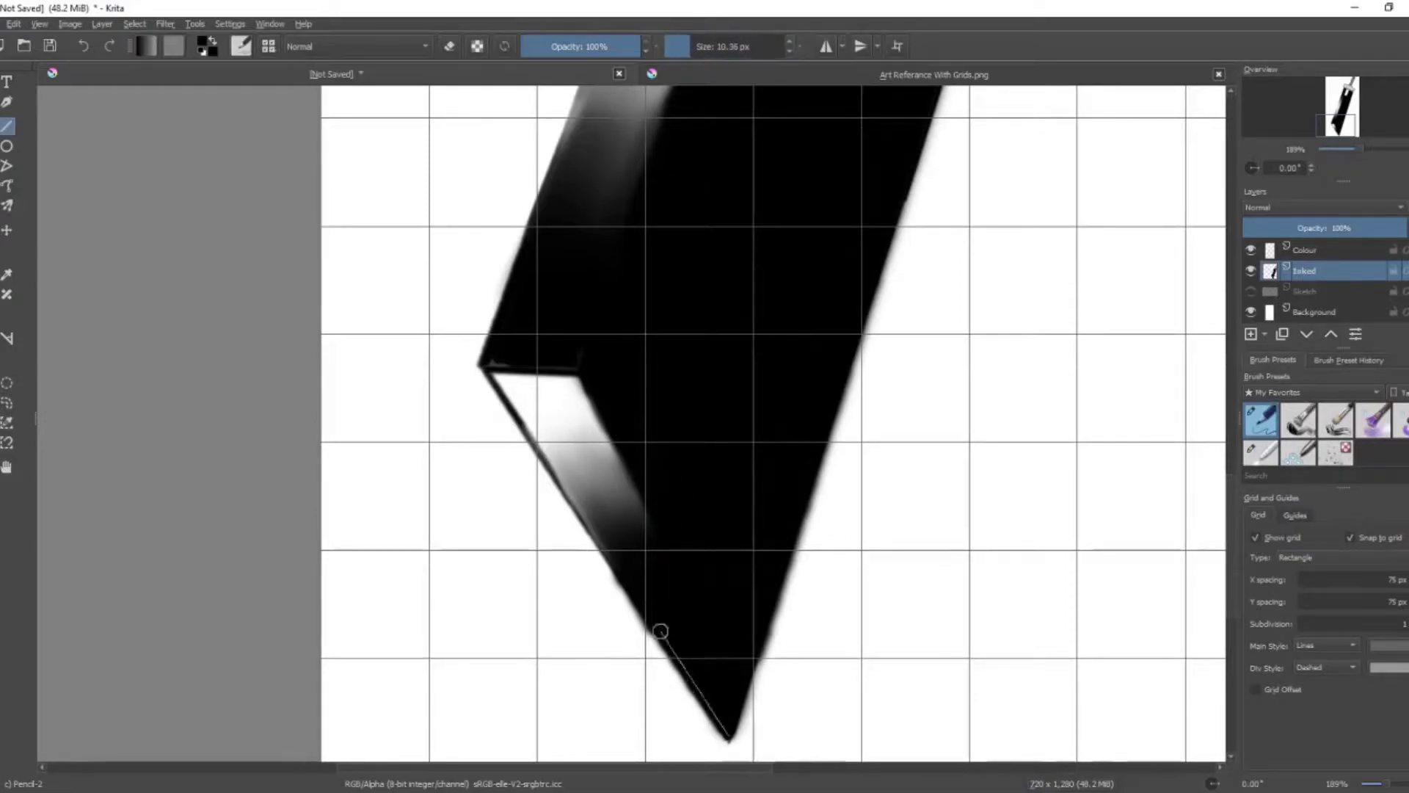
drag(480, 365, 589, 563)
- Erase the facet's outer outline at the blade tip and smooth its grey gradient with the blender brush
key(2)
key(1)
key(plus)
key(e)
drag(481, 367, 609, 580)
key(/)
mouse_move(543, 440)
mouse_down()
mouse_move(626, 511)
mouse_move(616, 570)
mouse_move(657, 604)
mouse_move(550, 393)
mouse_move(565, 441)
mouse_move(539, 433)
mouse_move(642, 572)
mouse_up()
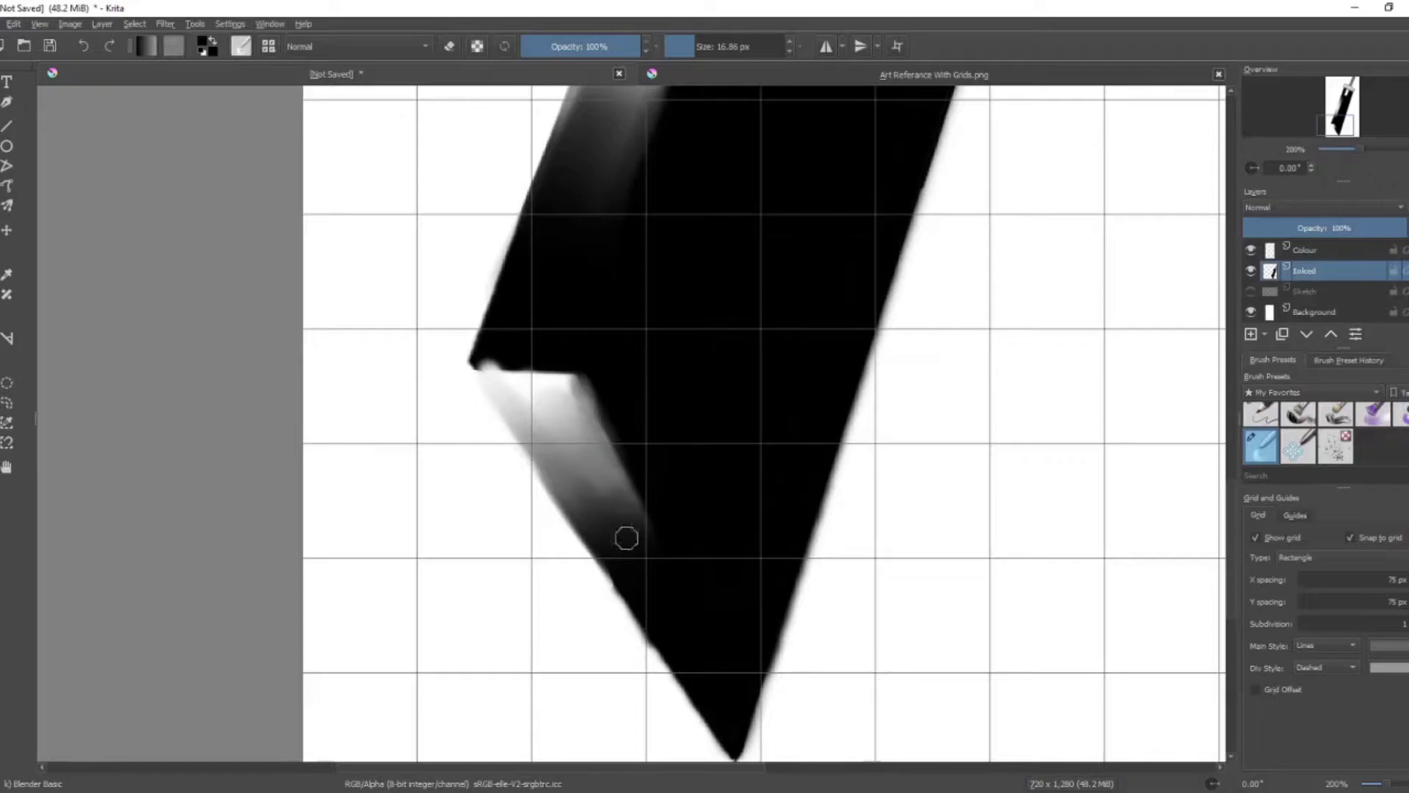
- Choose a dark grey colour and fill the small rectangular plate below the guard with it
key(/)
shift+click(495, 362)
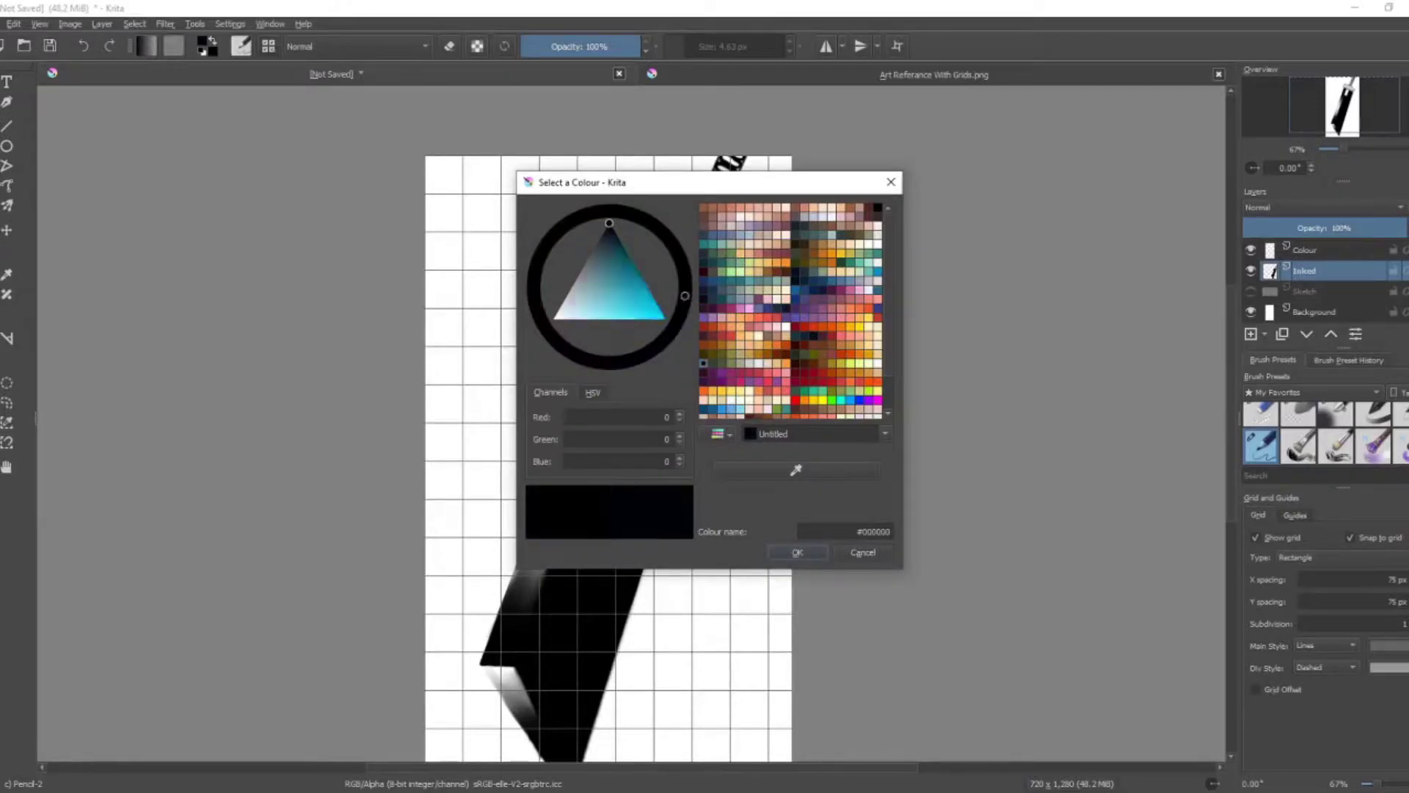
click(813, 294)
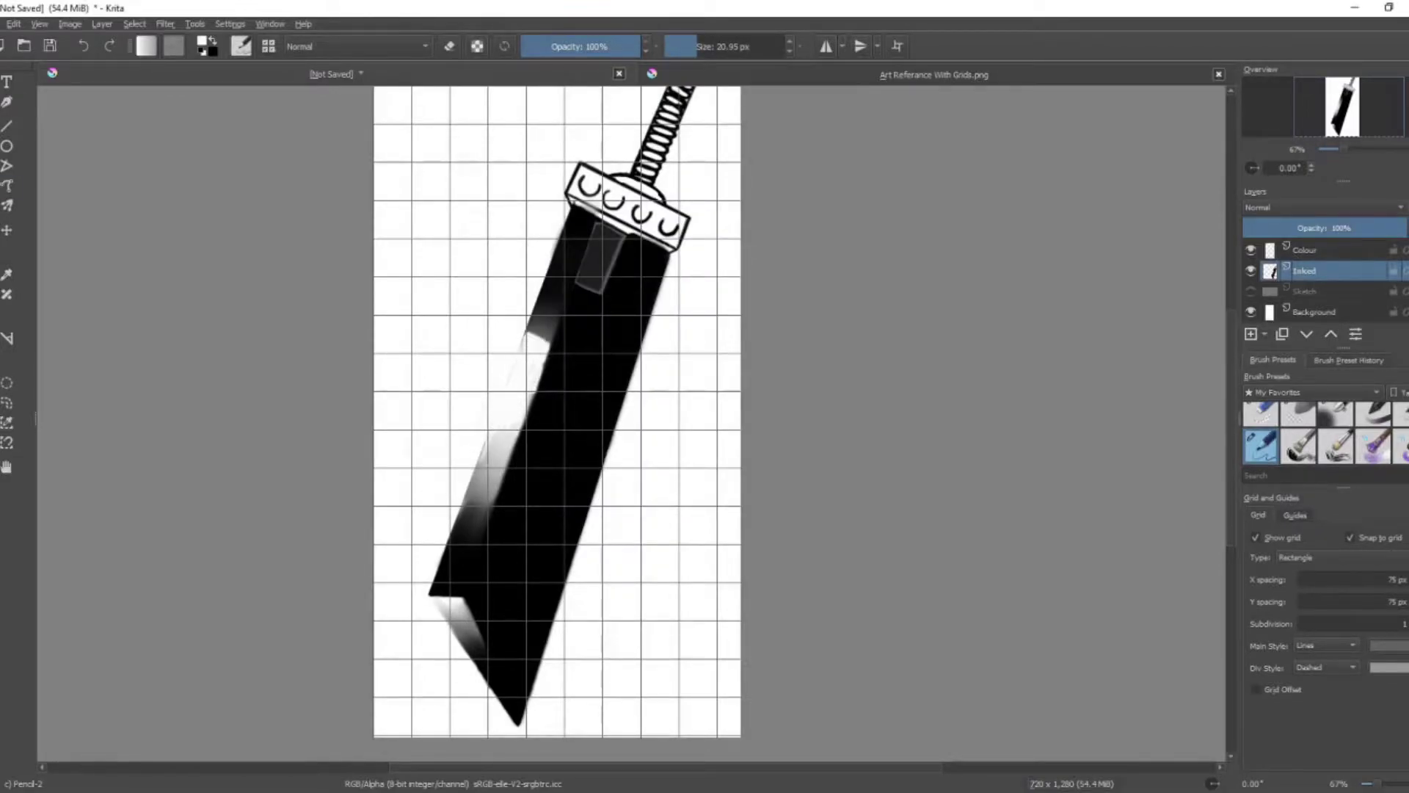
- Blend the white highlight into the strip along the blade's left edge and clean up the strip's straight edges
key(slash)
mouse_move(514, 411)
mouse_down()
mouse_move(554, 308)
mouse_move(517, 352)
mouse_move(517, 395)
mouse_up()
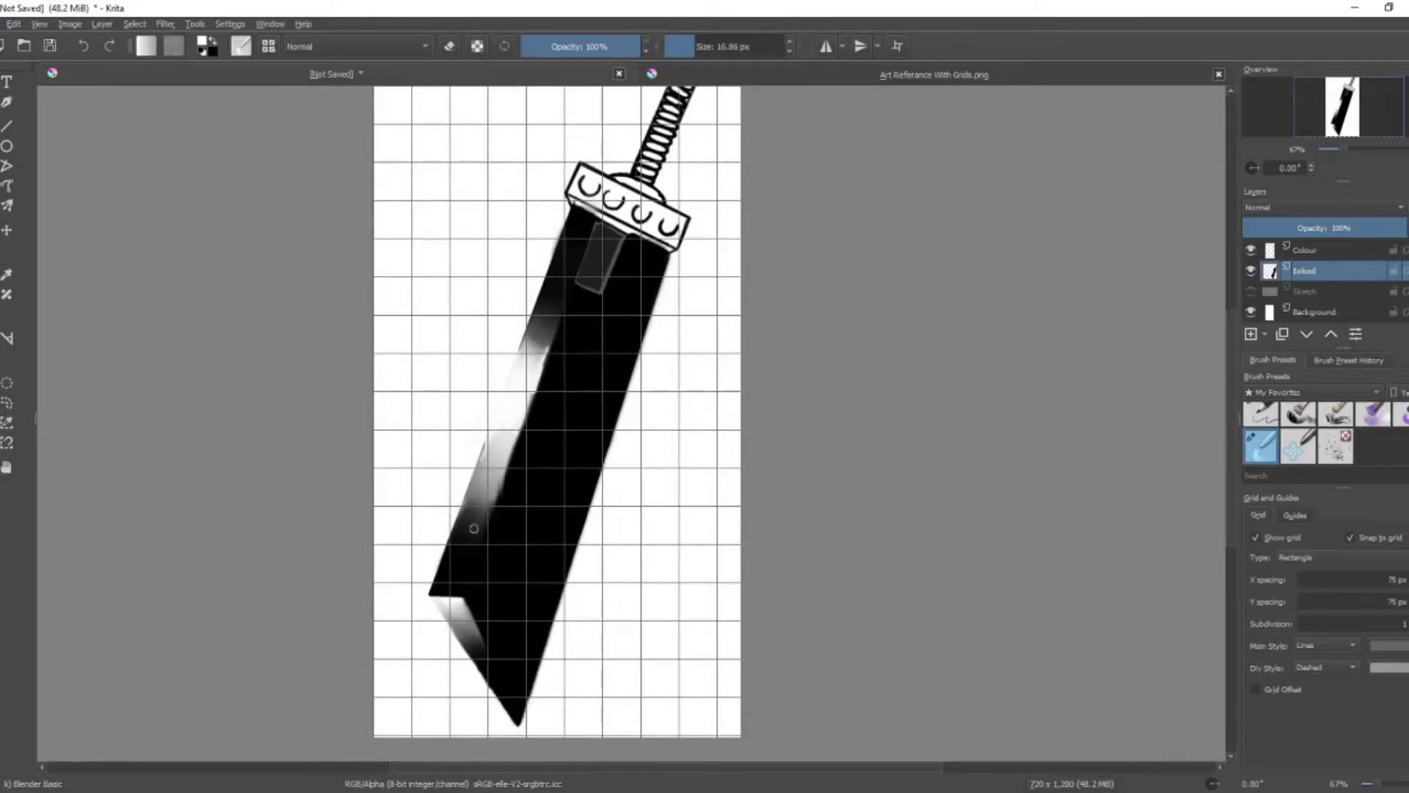
key(e)
drag(565, 209, 566, 209)
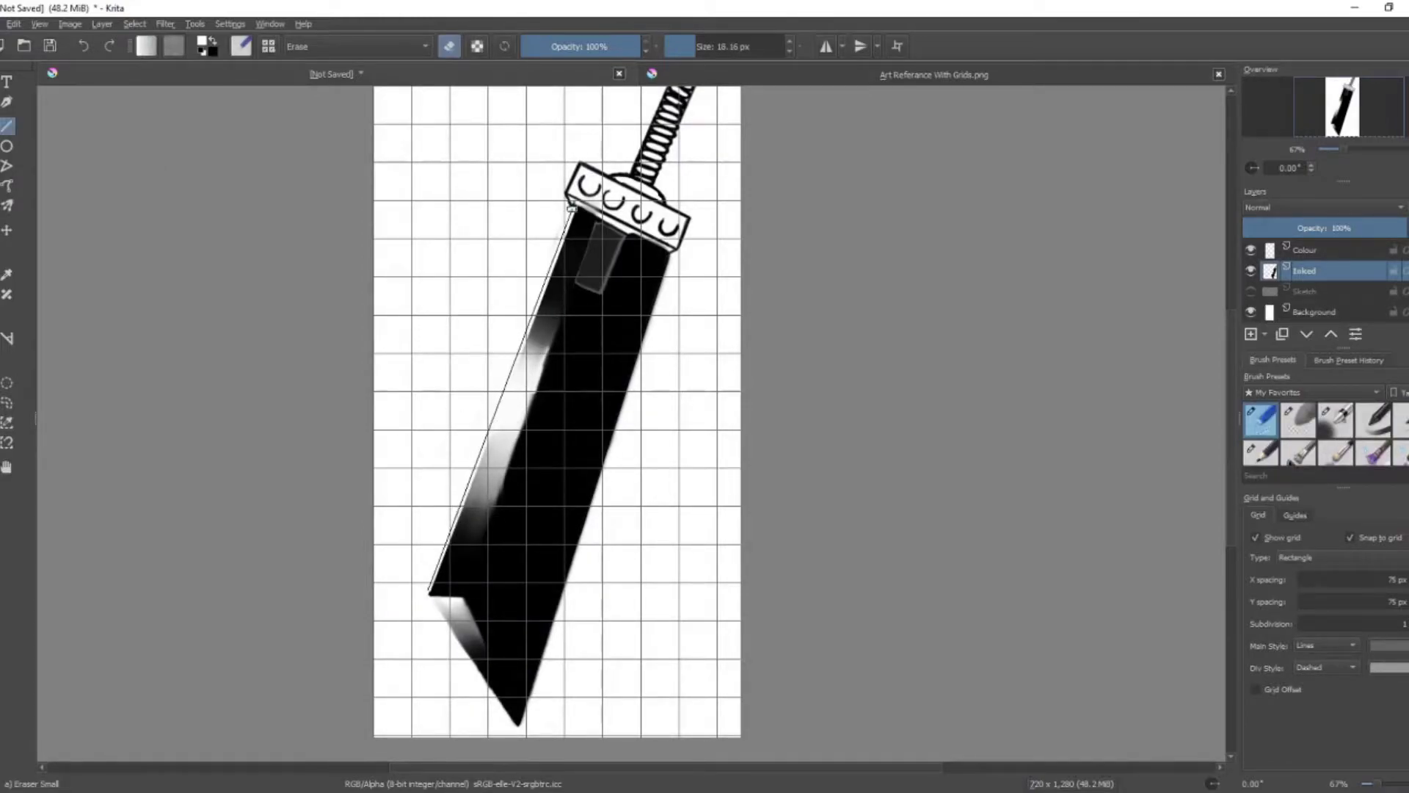
mouse_move(462, 593)
mouse_down()
mouse_move(532, 450)
mouse_move(582, 276)
mouse_move(563, 365)
mouse_up()
key(e)
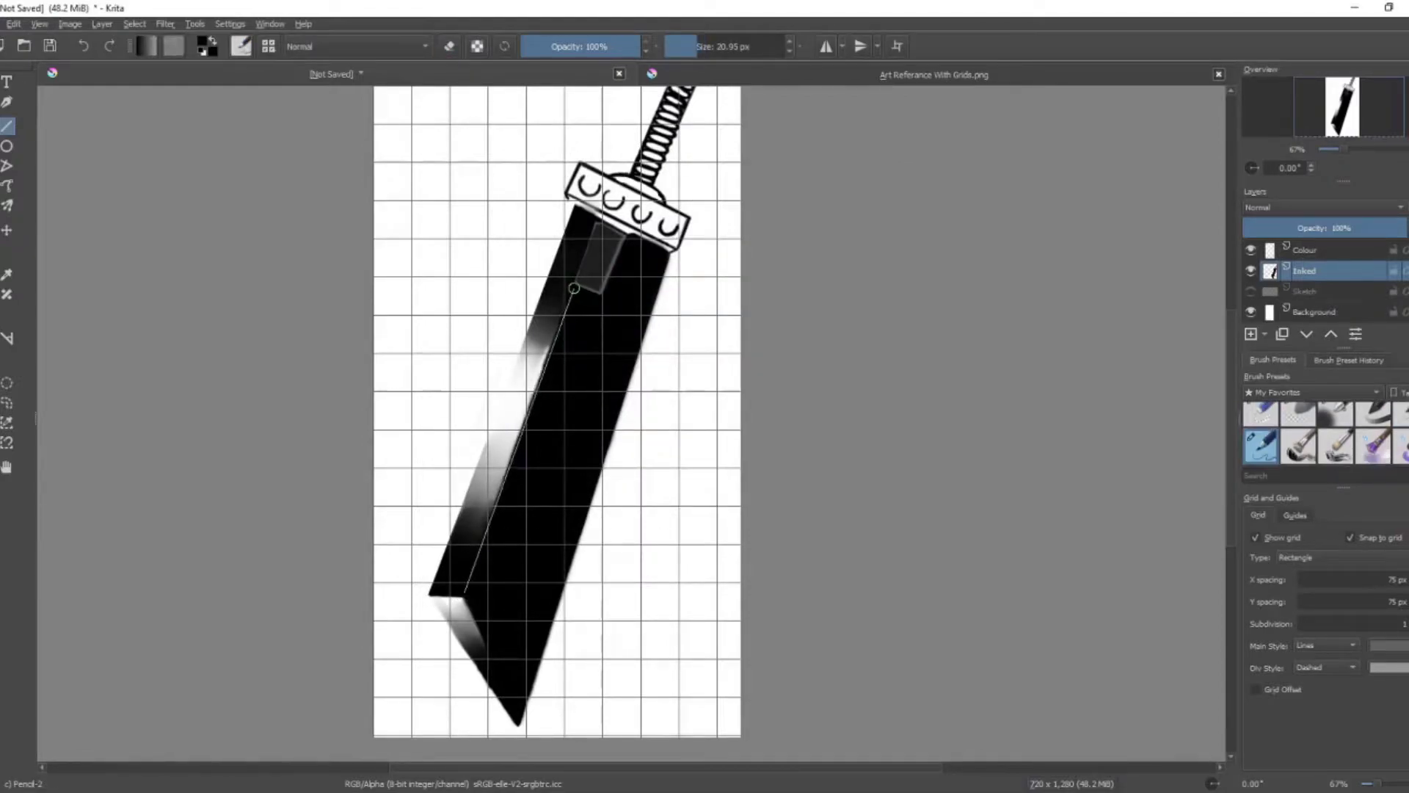
- Shade the small plate below the guard by adding white #ffffff and blending it into the dark grey
key(slash)
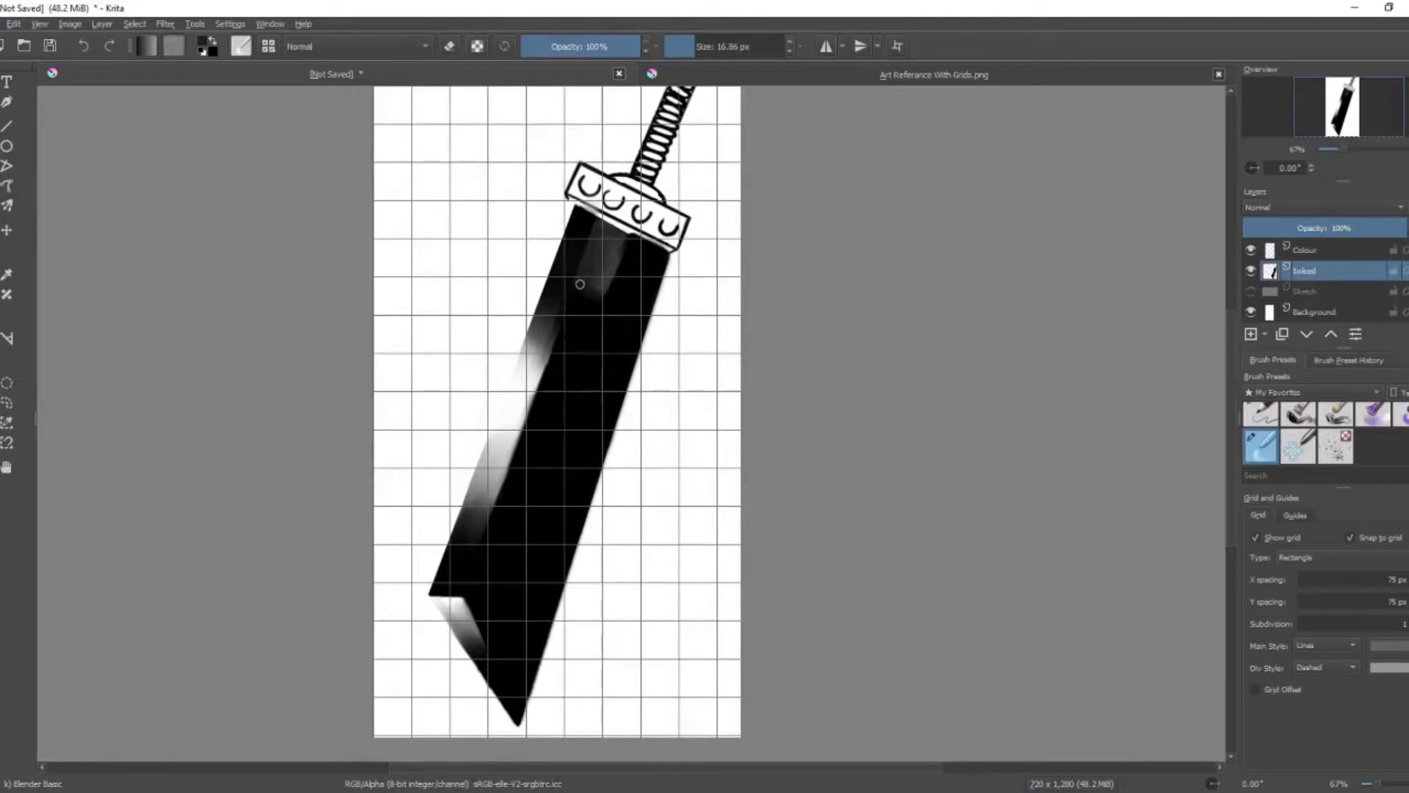
key(slash)
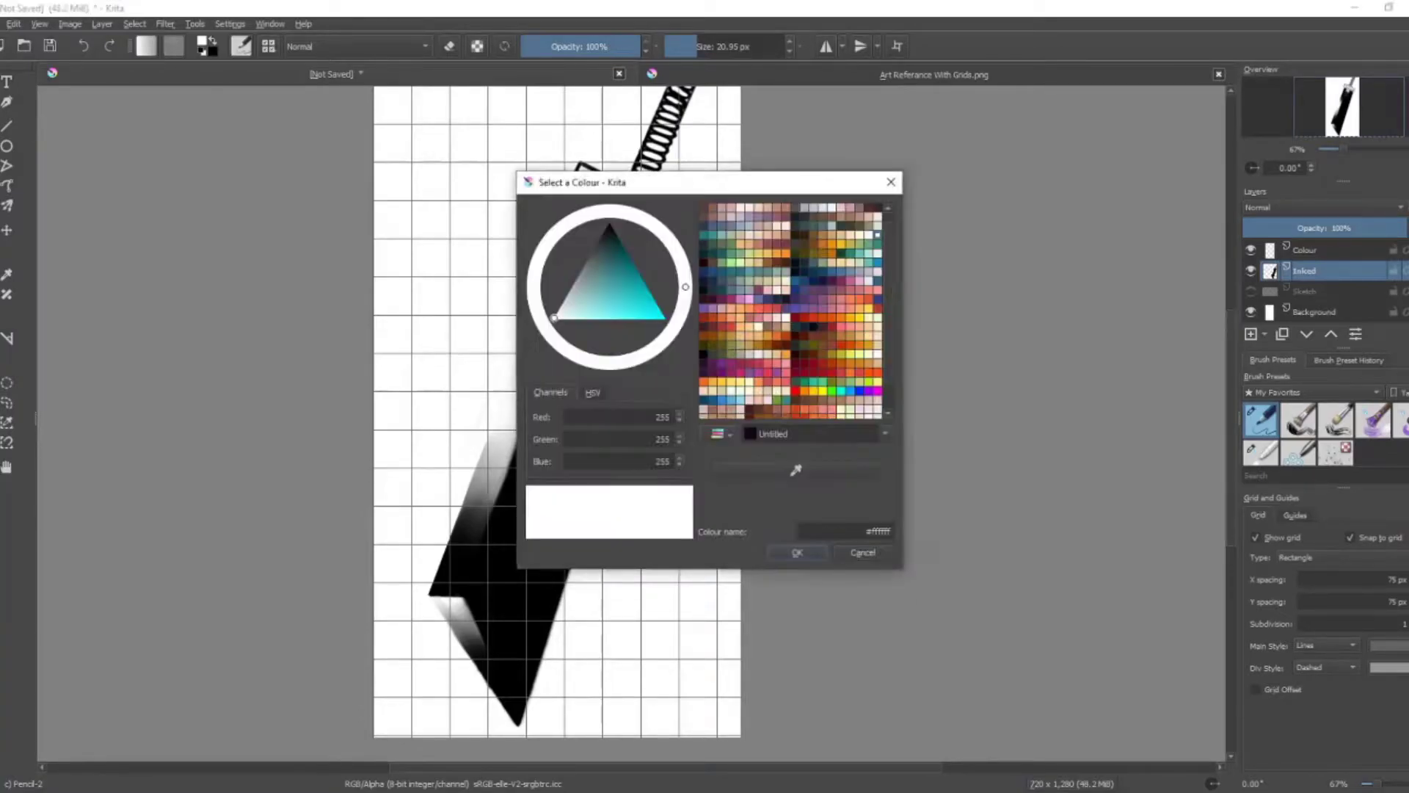
key(slash)
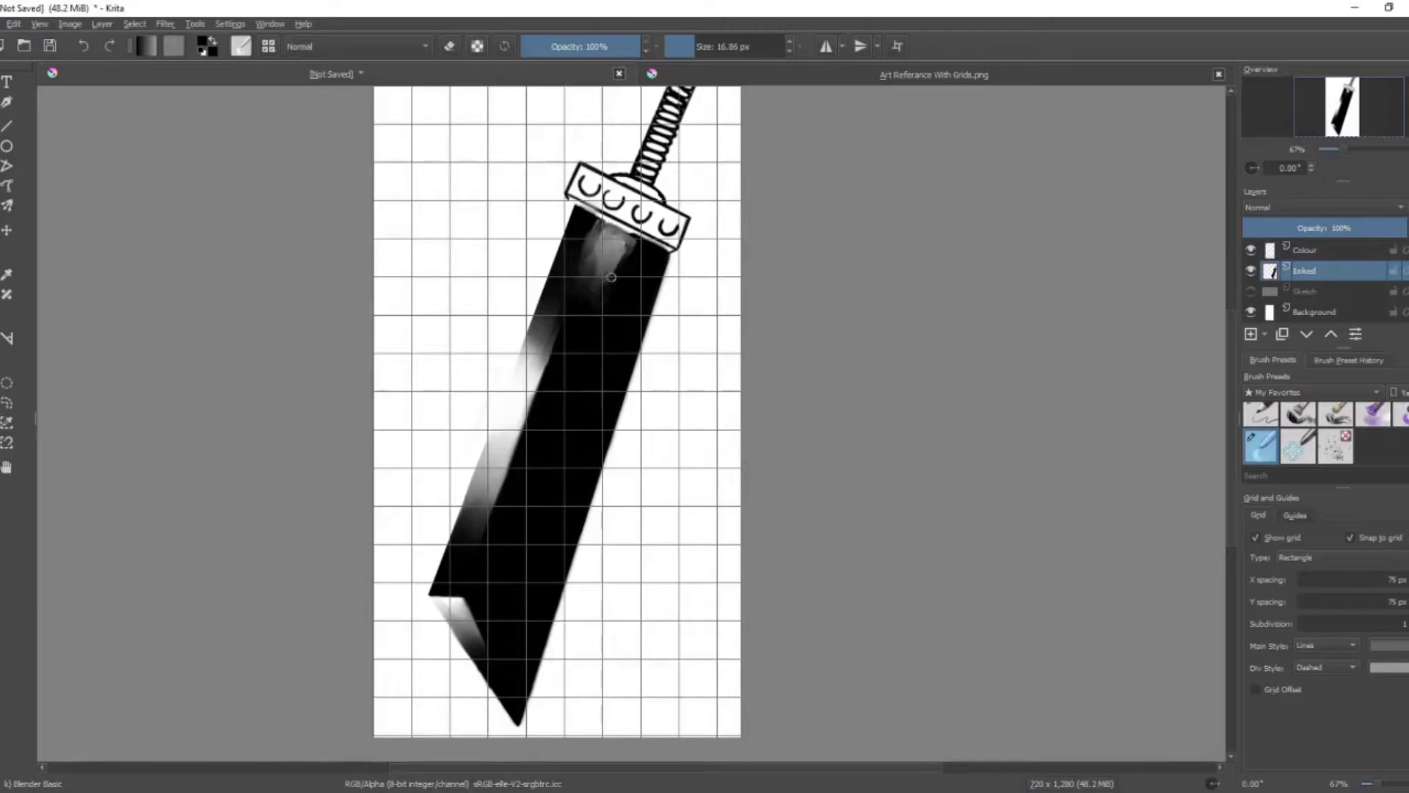
drag(598, 271, 622, 217)
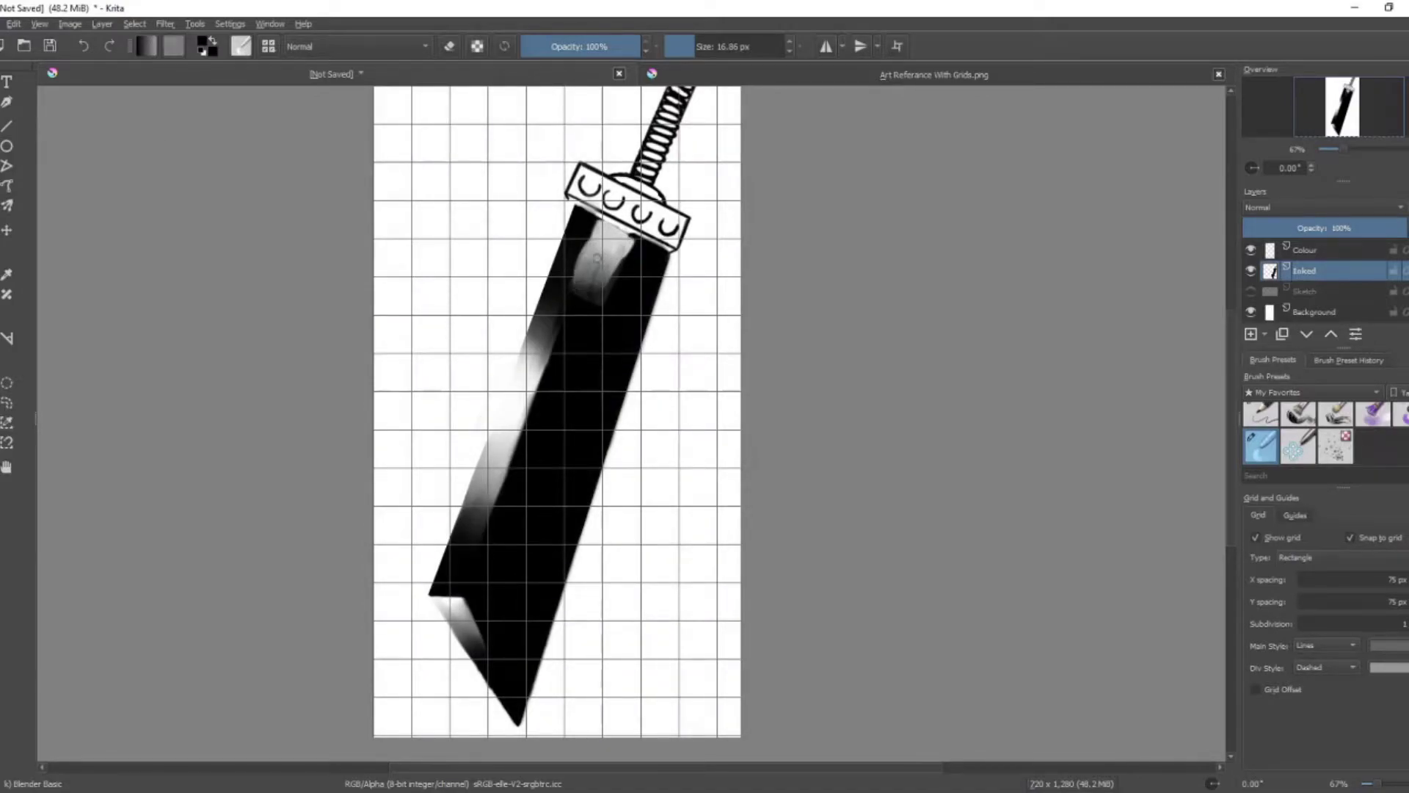
key(slash)
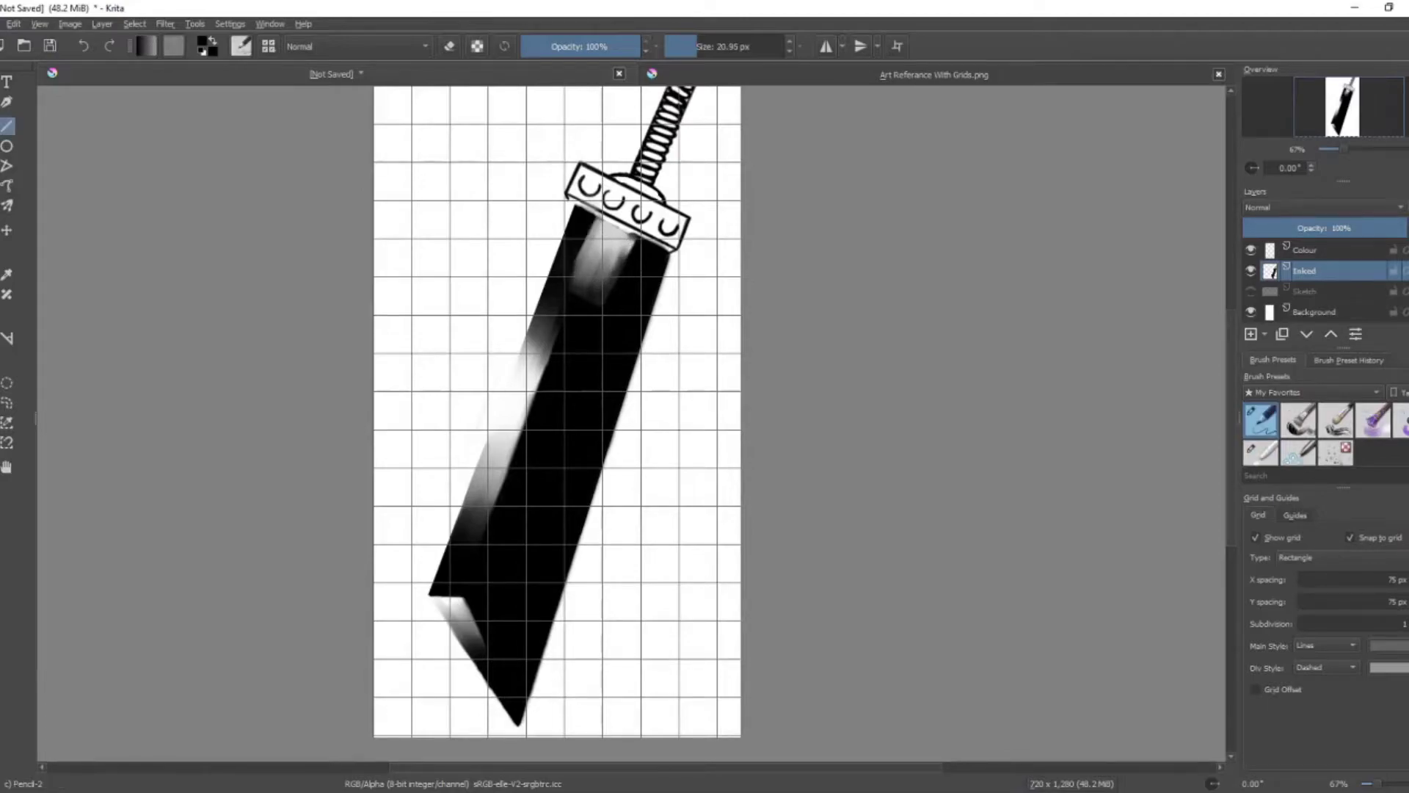
key(slash)
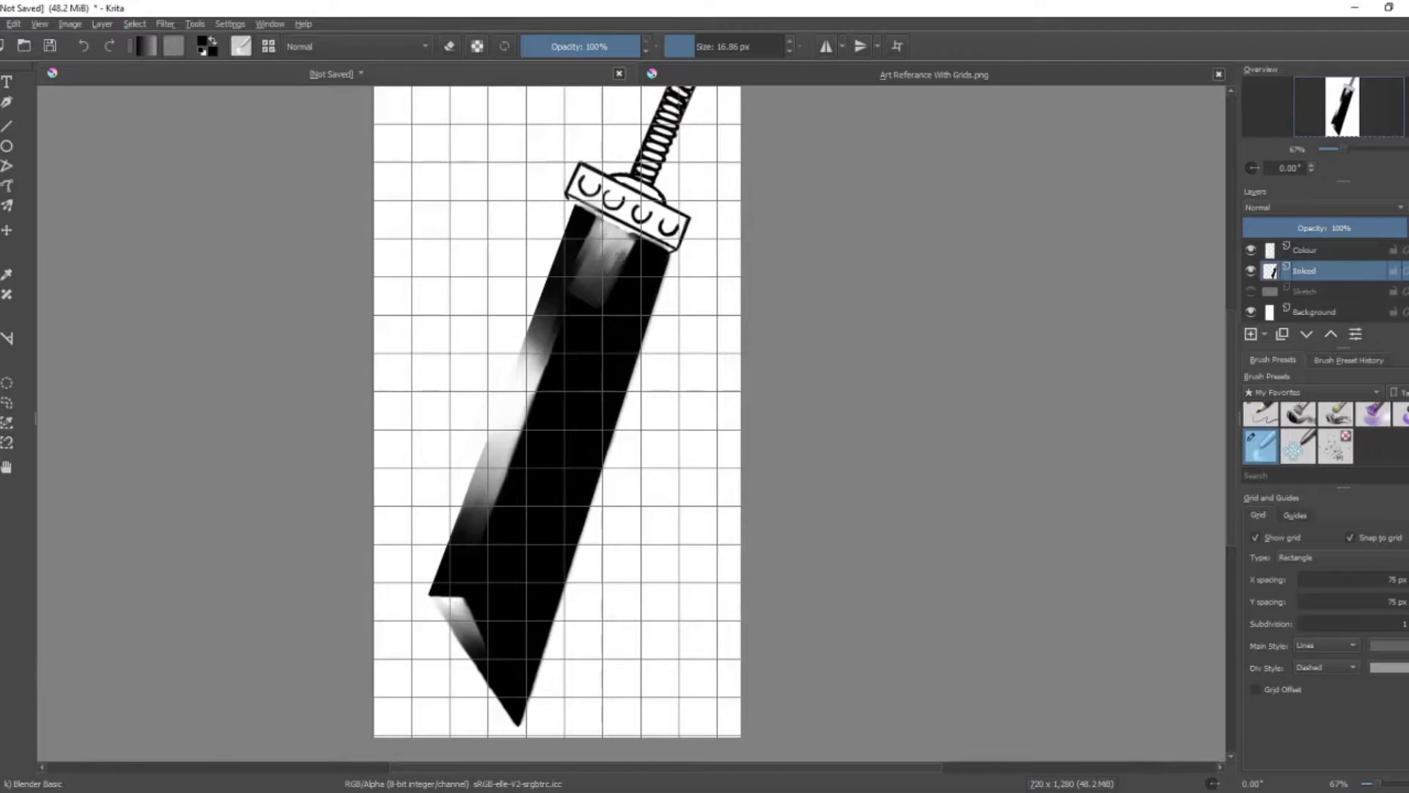
- Select the lower end of the blade freehand and move it down to lengthen the sword
key(minus)
mouse_move(463, 670)
mouse_down()
mouse_move(511, 604)
mouse_move(555, 604)
mouse_up()
key(minus)
key(ctrl+t)
key(b)
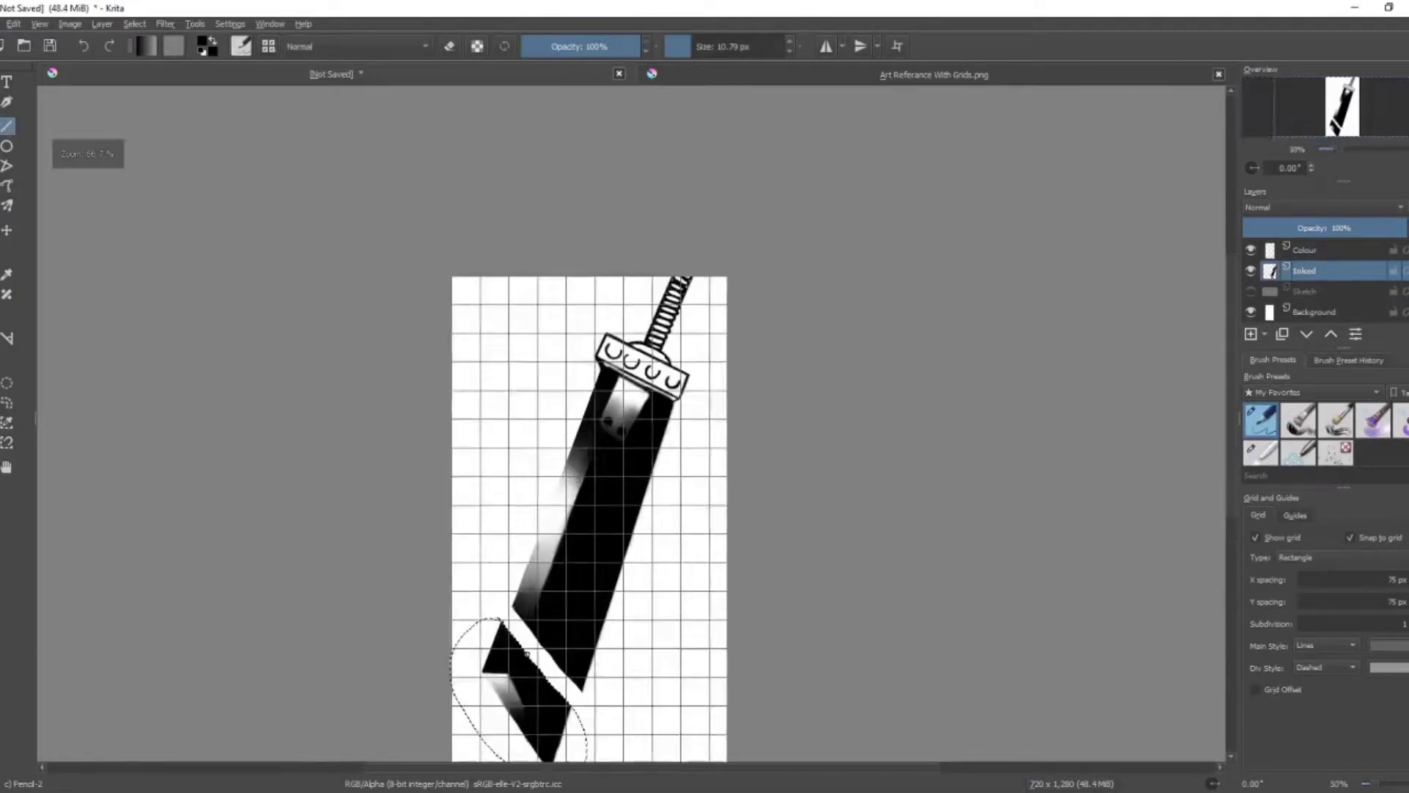
- Deselect the moved tip and paint the gap between it and the blade black
key(plus)
key(plus)
key(plus)
key(plus)
key(ctrl+shift+a)
drag(455, 213, 514, 86)
drag(679, 402, 616, 547)
key(ctrl+t)
key(Return)
key(b)
mouse_move(652, 450)
mouse_down()
mouse_move(668, 410)
mouse_move(566, 227)
mouse_move(477, 227)
mouse_up()
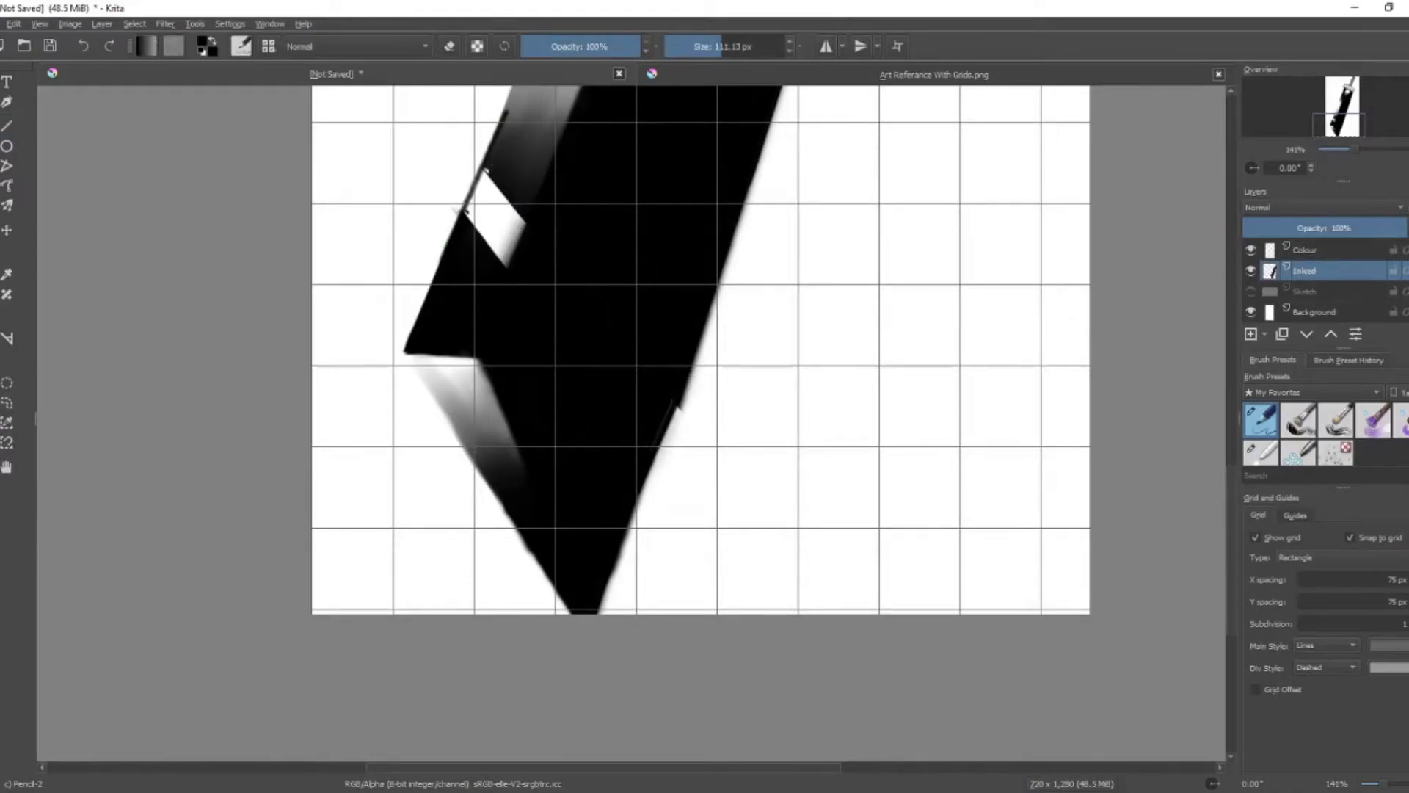
- Erase the grey shading and outline of the facet at the blade tip
key(e)
drag(481, 367, 558, 566)
mouse_move(440, 374)
mouse_down()
mouse_move(514, 476)
mouse_move(440, 368)
mouse_move(485, 477)
mouse_up()
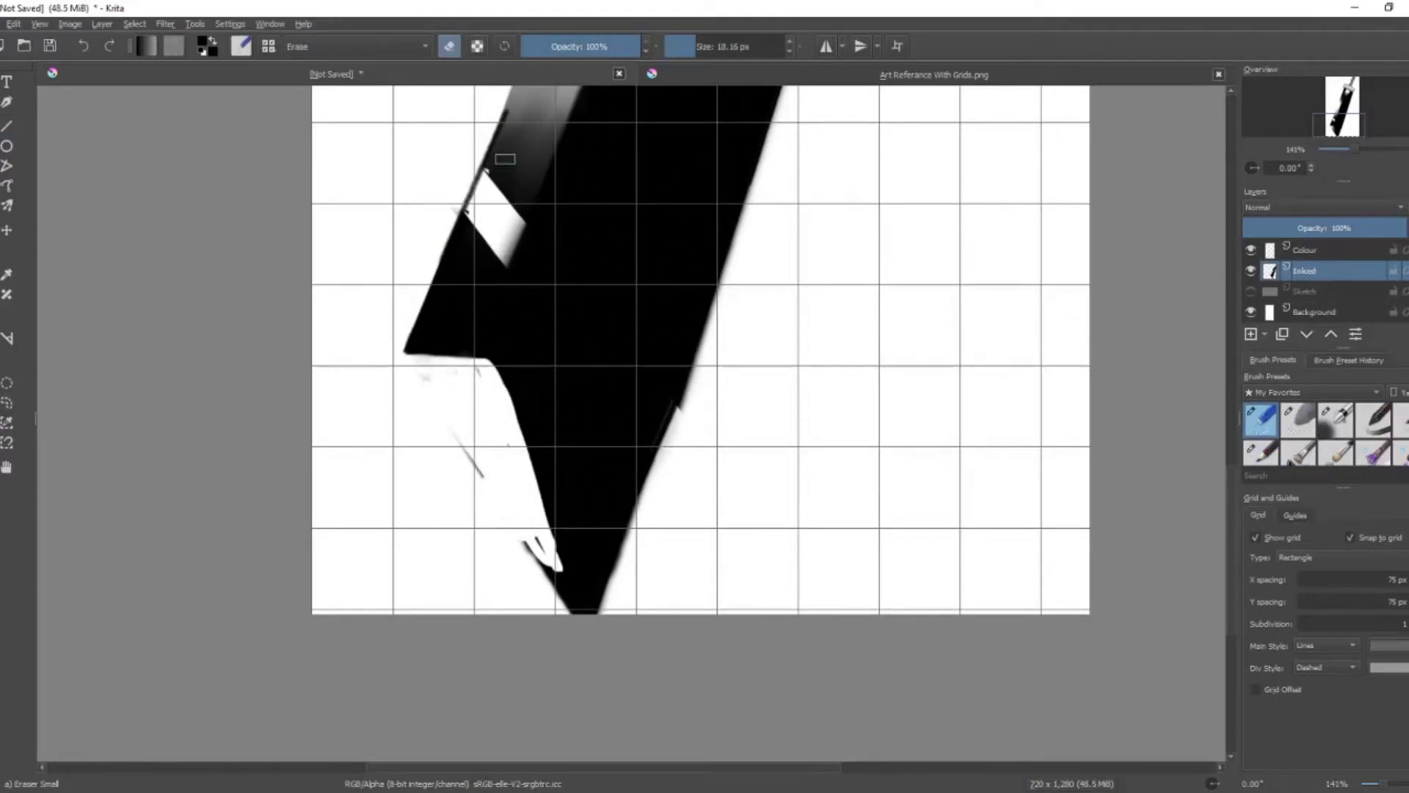
- Fill the remaining white gap in the lower part of the left strip and blend it into the dark shading
key(slash)
mouse_move(506, 158)
mouse_down()
mouse_move(481, 254)
mouse_move(522, 211)
mouse_move(506, 184)
mouse_up()
key(ctrl+z)
key(slash)
key(slash)
drag(494, 280, 460, 299)
key(1)
key(plus)
key(slash)
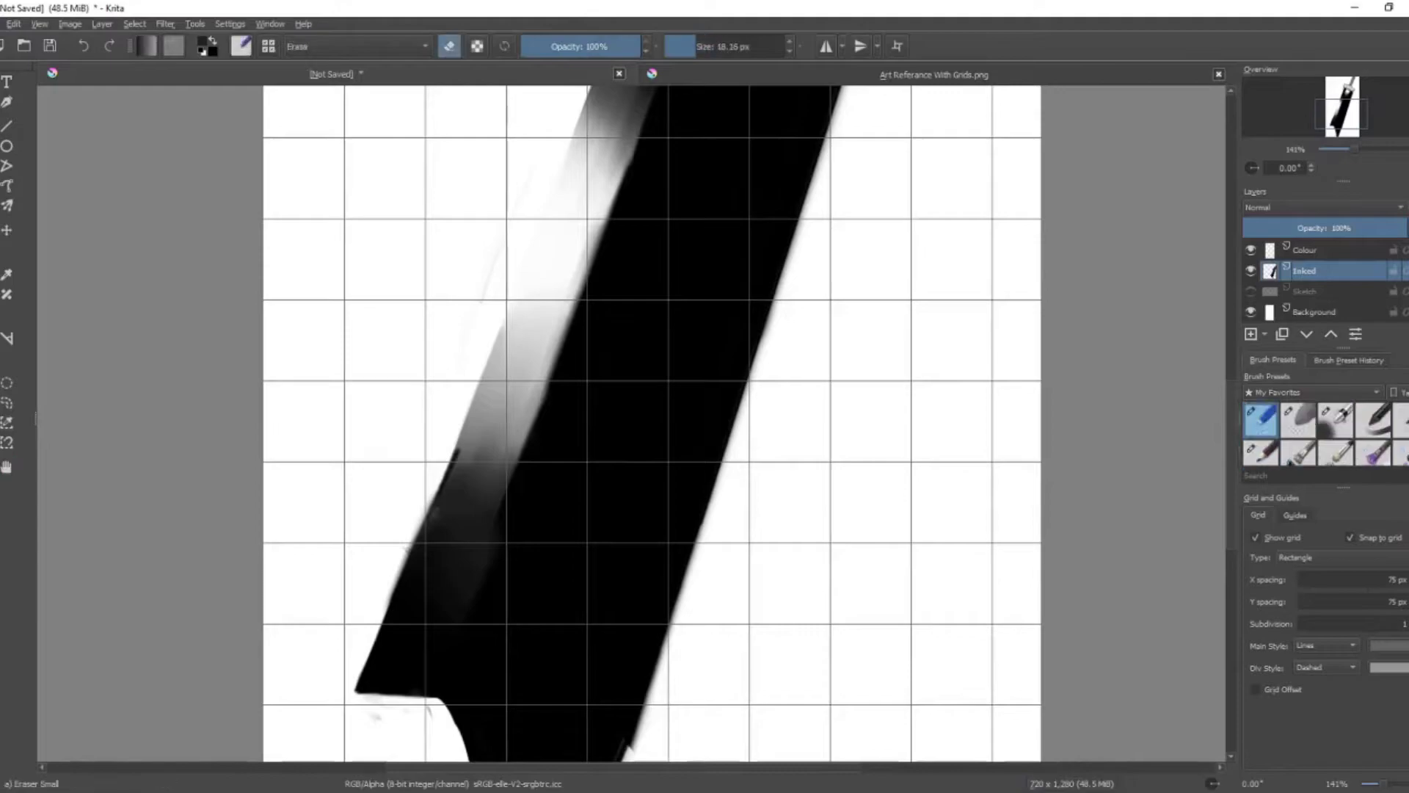
- Try a dark line along the outer edge of the left strip with darker shading at its lower end
drag(498, 396, 440, 514)
drag(357, 690, 589, 86)
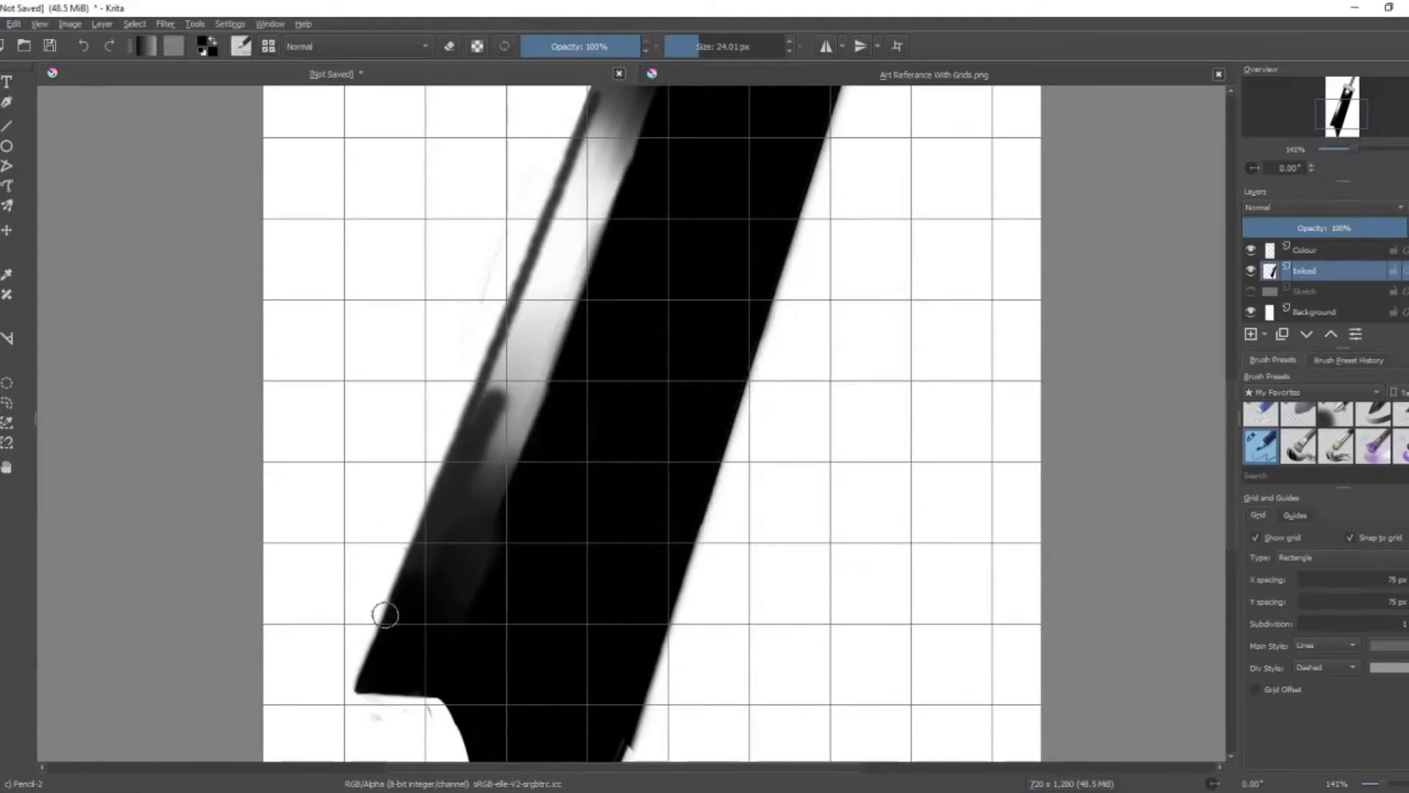
drag(408, 571, 407, 575)
- Erase the outer line and the lower shading from the strip on the blade's left side
key(e)
mouse_move(521, 330)
mouse_down()
mouse_move(462, 536)
mouse_move(530, 320)
mouse_up()
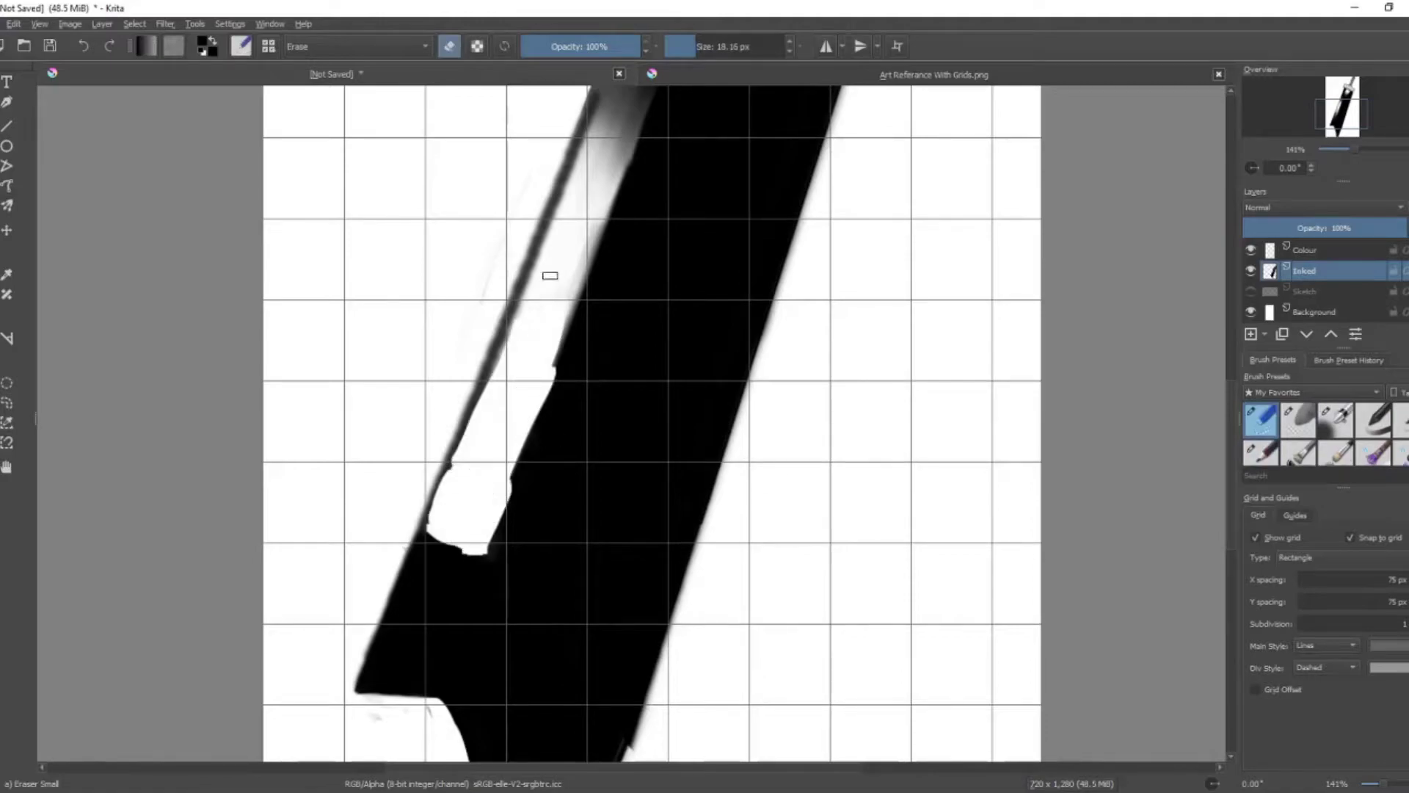
drag(415, 516, 506, 279)
- Repaint the left strip's lower part in black and blend it upward into a smooth light highlight
key(e)
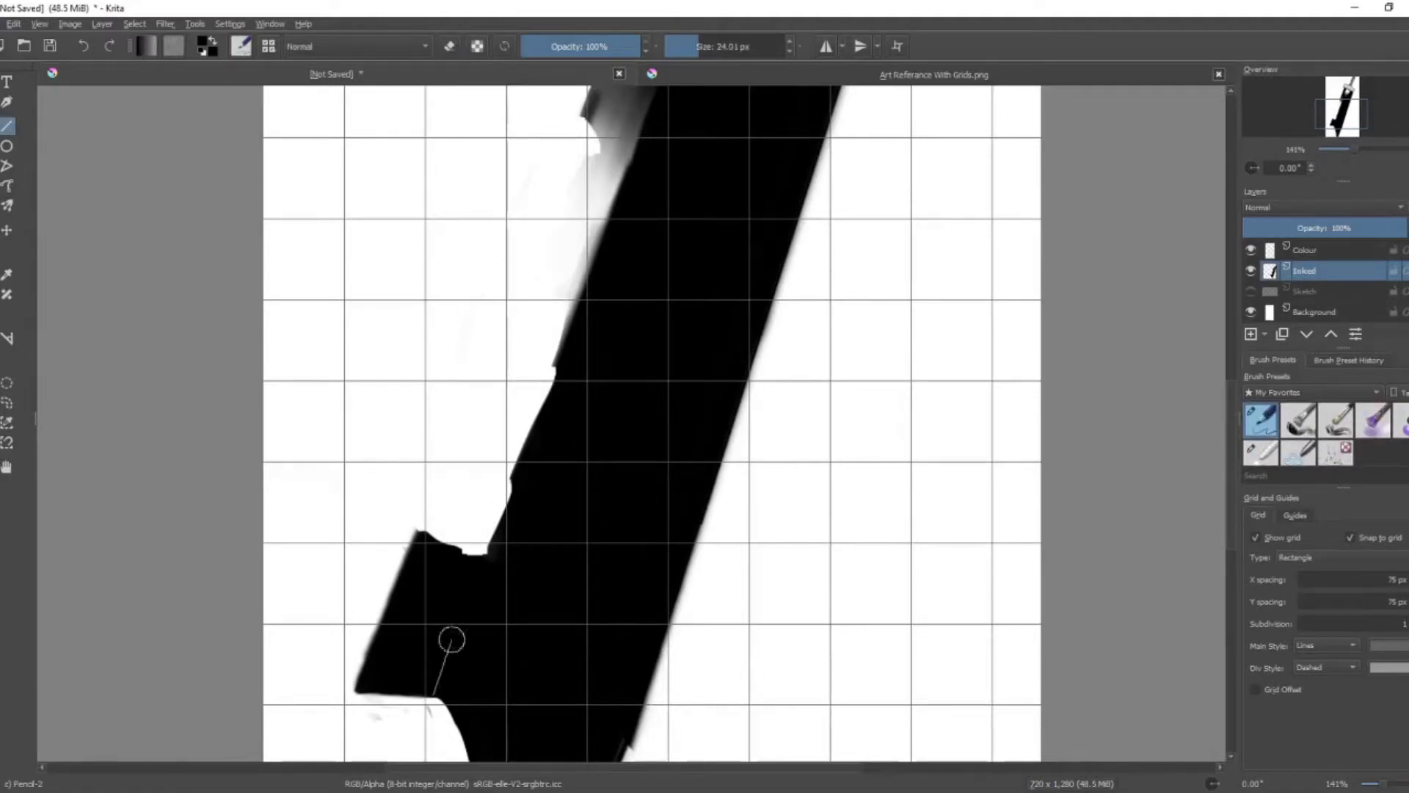
key(/)
mouse_move(422, 568)
mouse_down()
mouse_move(431, 580)
mouse_move(585, 119)
mouse_up()
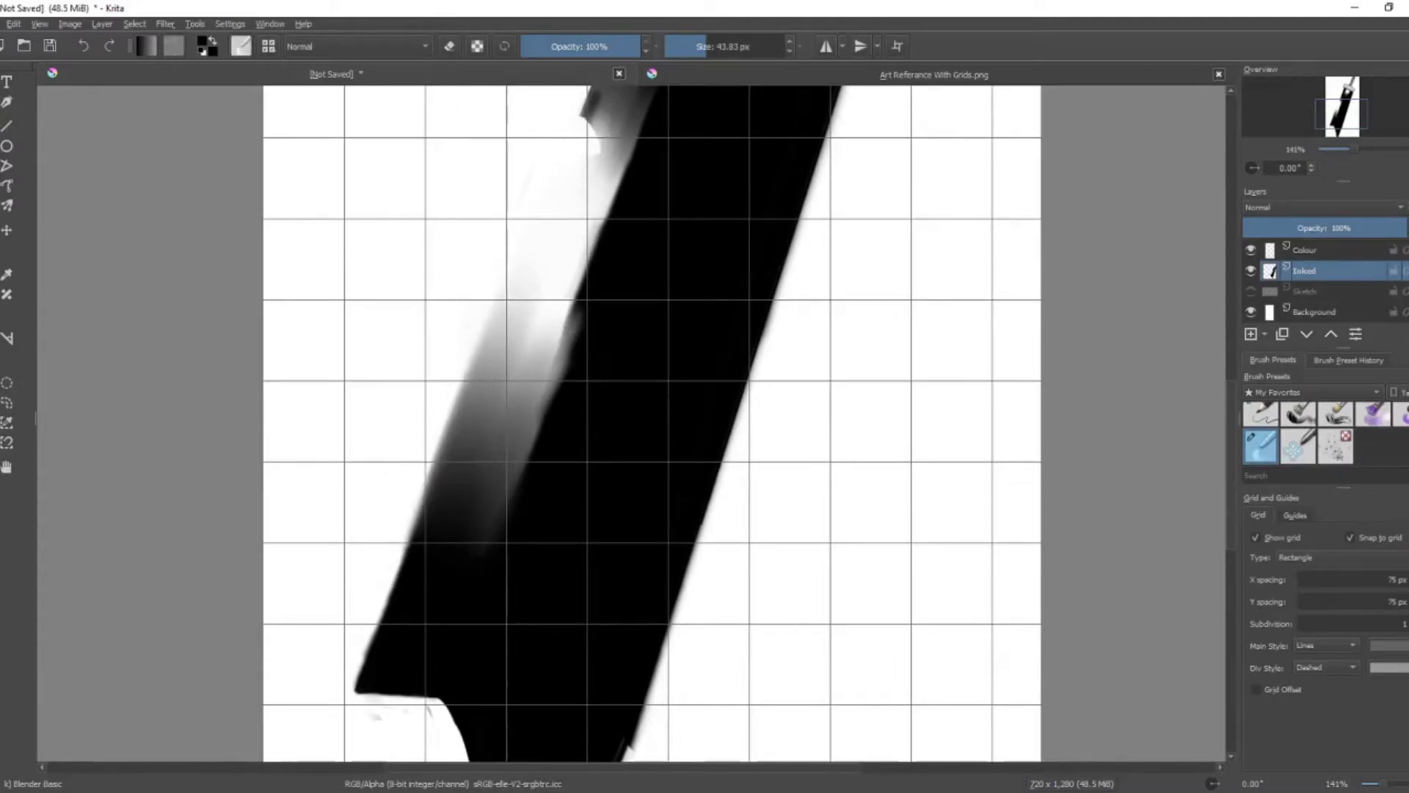
scroll(651, 305, up, 5)
key(bracketleft)
mouse_move(555, 291)
mouse_down()
mouse_move(520, 385)
mouse_move(522, 320)
mouse_up()
- Redraw the outer edge of the tip facet as a straight black line from the blade corner toward the point
key(v)
key(minus)
mouse_move(477, 646)
mouse_down()
mouse_move(613, 230)
mouse_move(636, 242)
mouse_move(477, 646)
mouse_up()
key(slash)
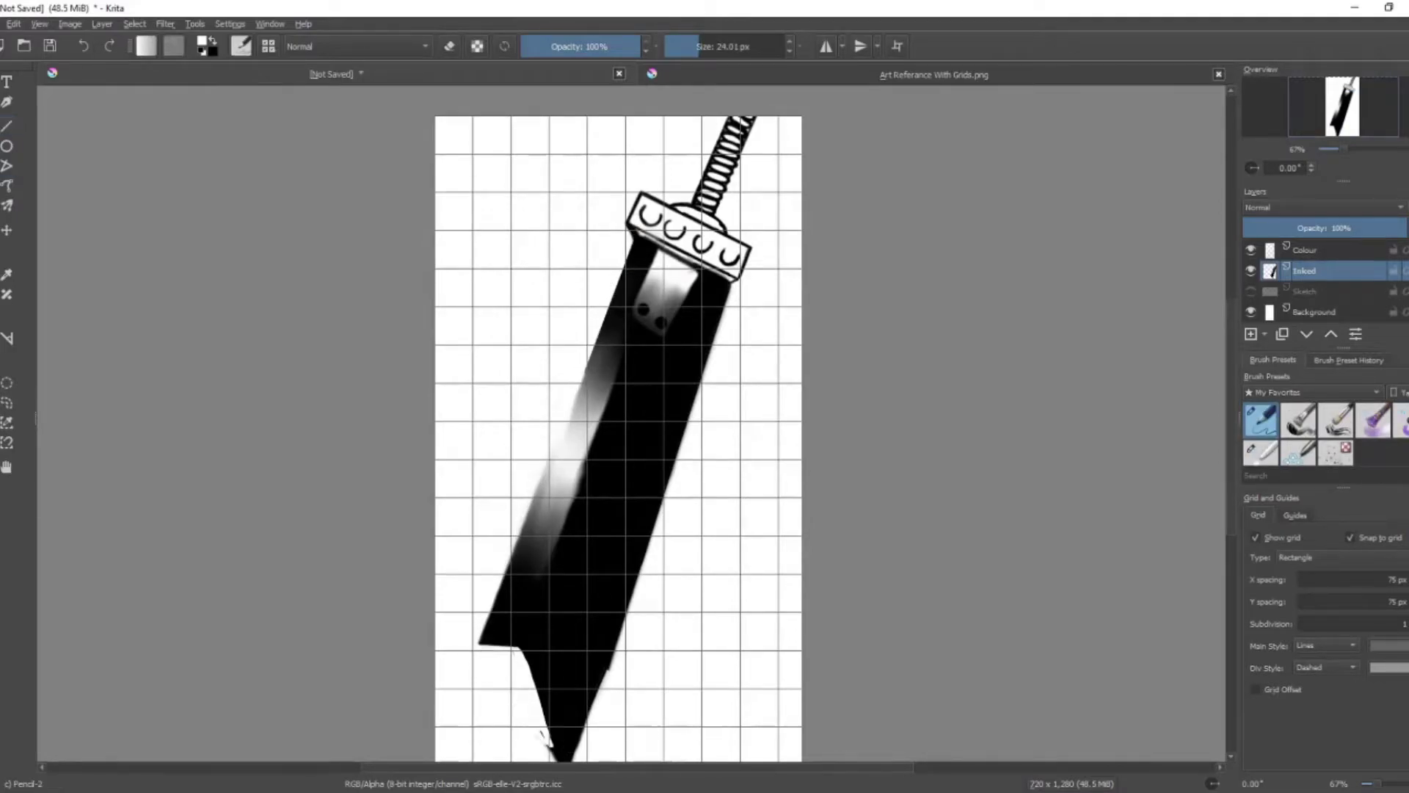
key(plus)
key(plus)
mouse_move(808, 547)
mouse_down()
mouse_move(774, 588)
mouse_move(767, 414)
mouse_up()
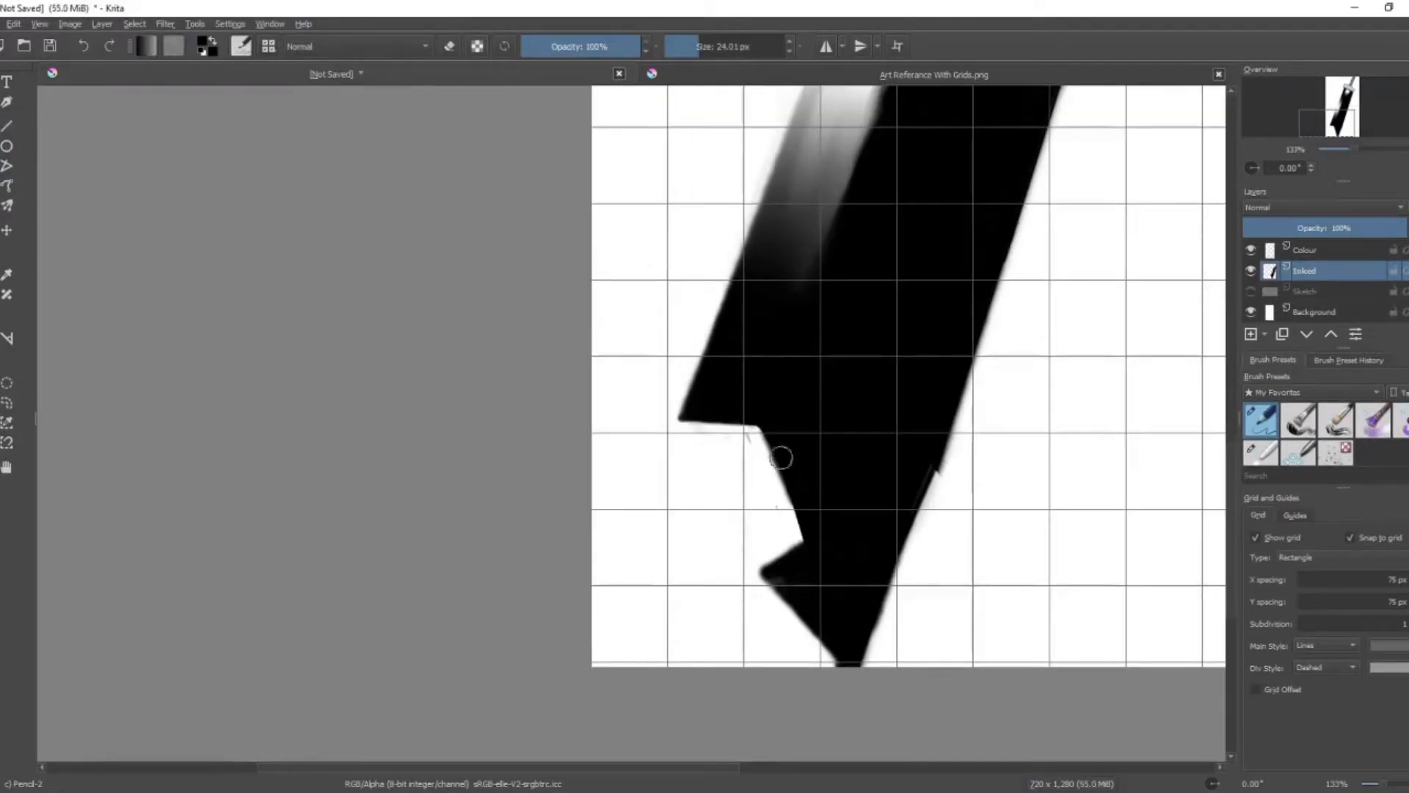
drag(680, 425, 833, 636)
- Trim the excess ink outside the tip and strip edges, and fill the notch on the blade's right edge with black
key(e)
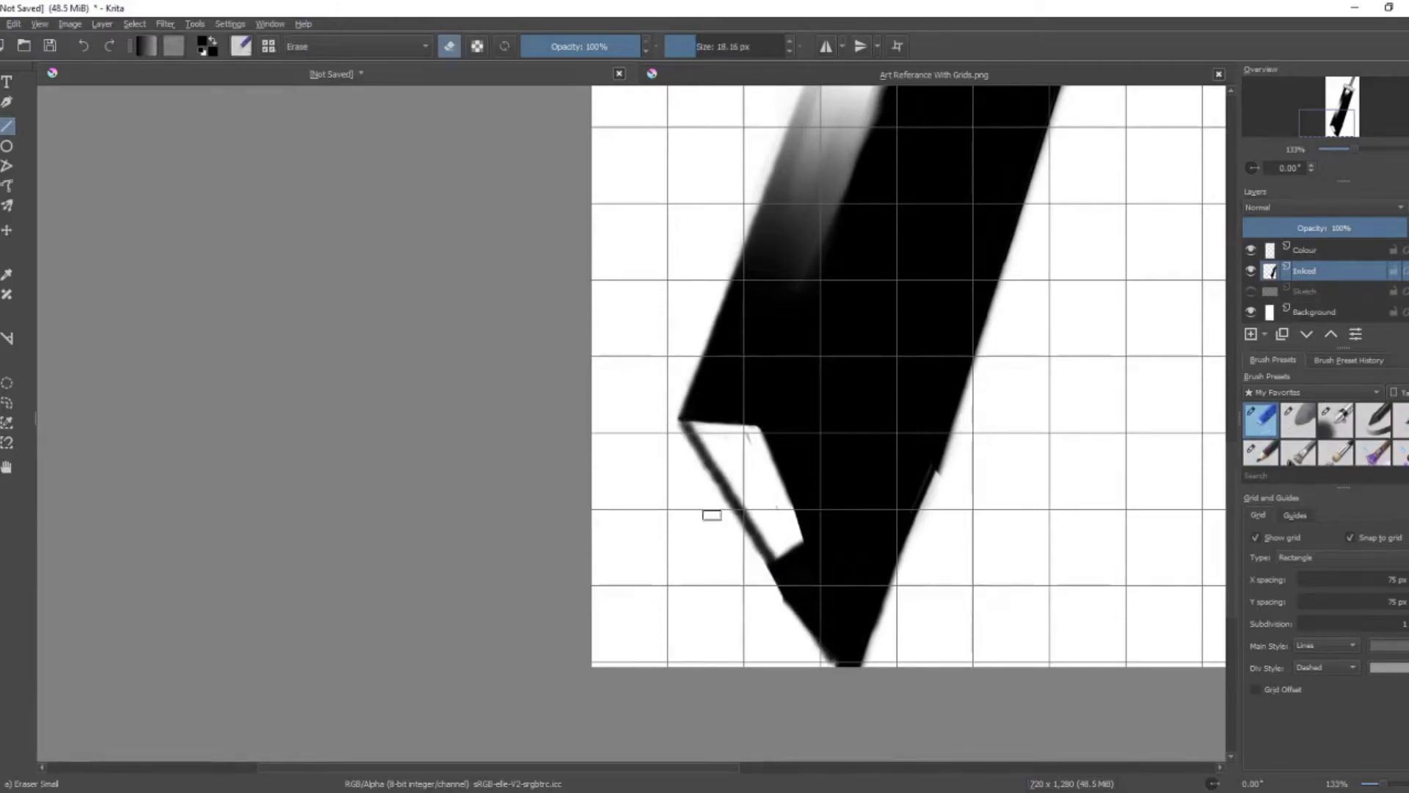
drag(808, 90, 663, 602)
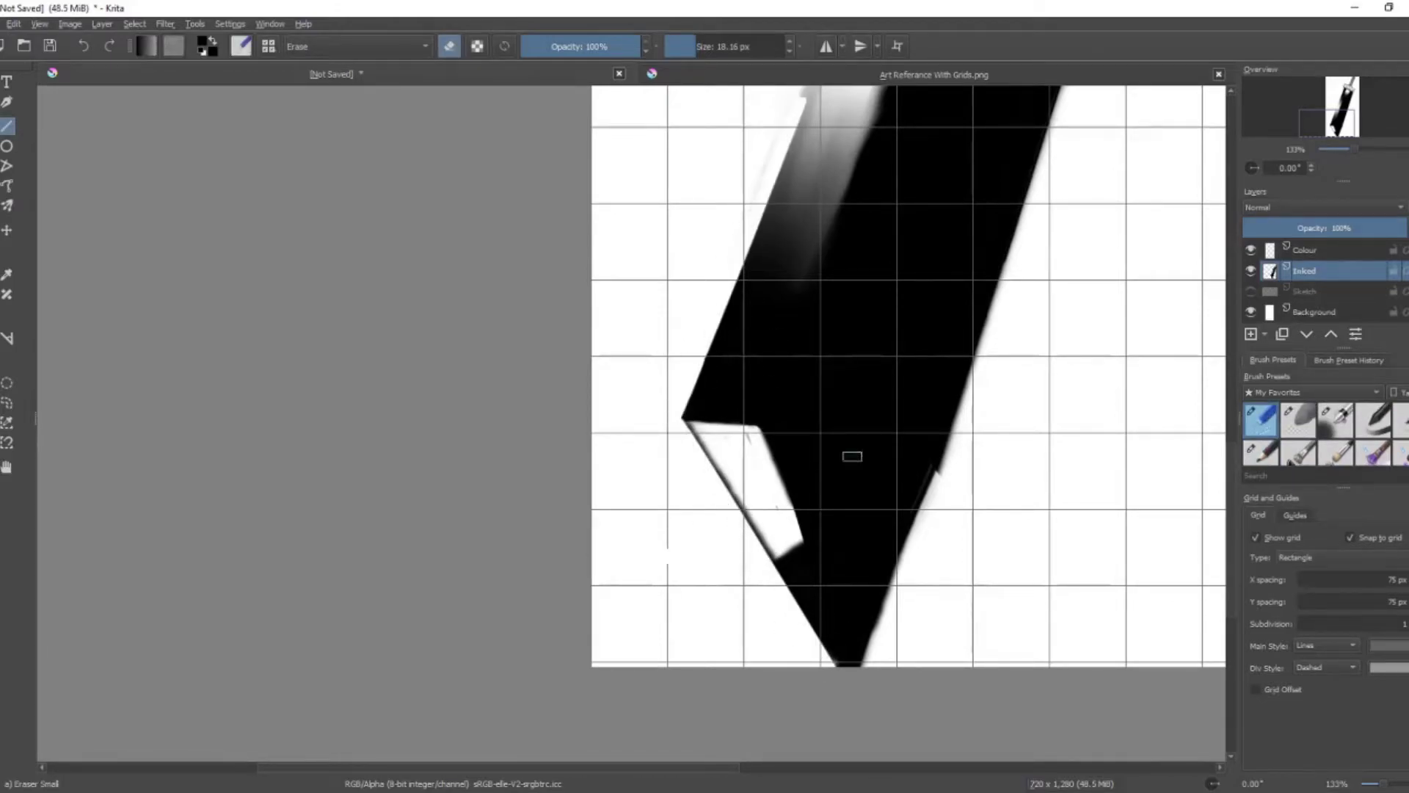
right_click(928, 493)
click(929, 412)
- Shade the white tip facet as a blended grey gradient darkening toward the point, and erase its black outer line
mouse_move(804, 514)
mouse_down()
mouse_move(771, 580)
mouse_move(786, 566)
mouse_move(731, 467)
mouse_move(793, 543)
mouse_move(802, 529)
mouse_up()
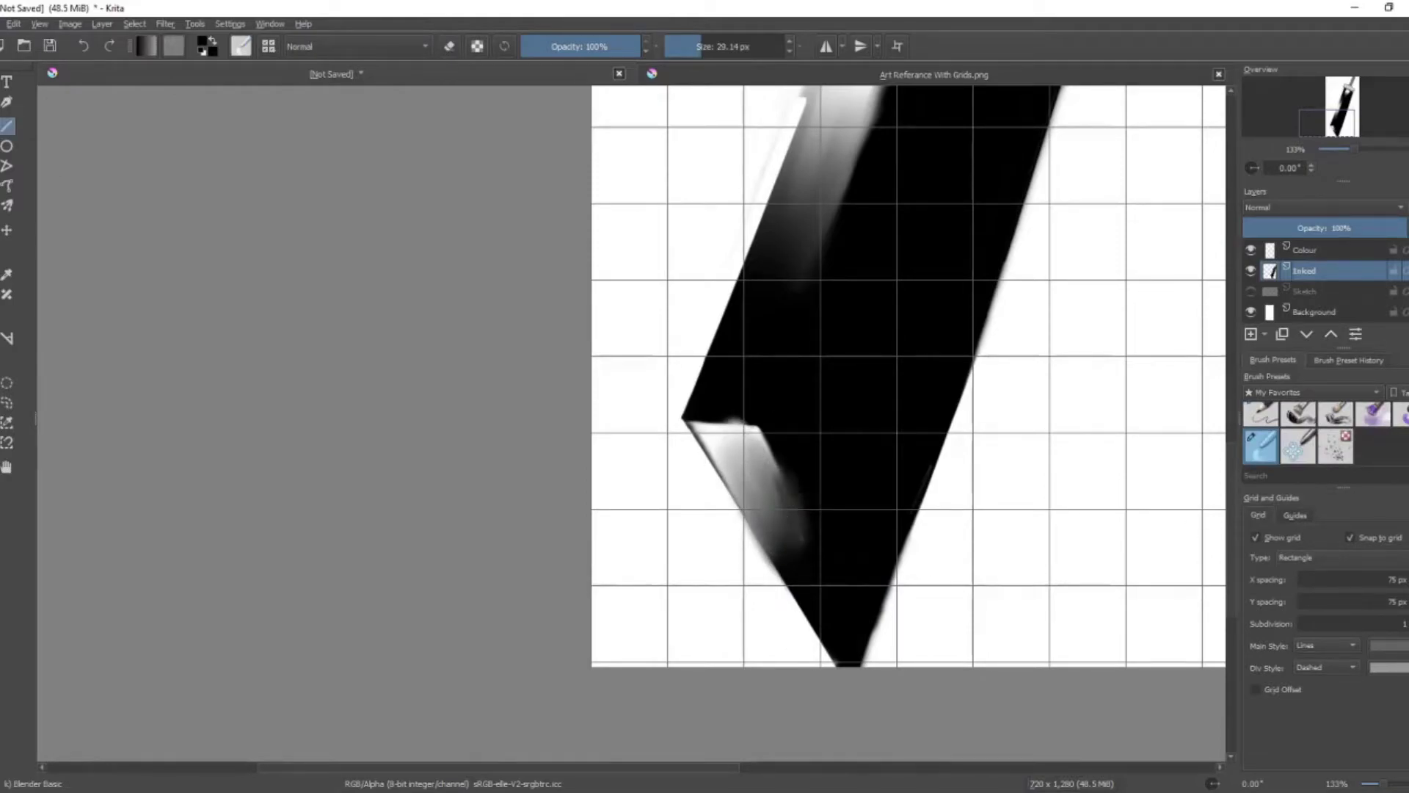
key(slash)
key(e)
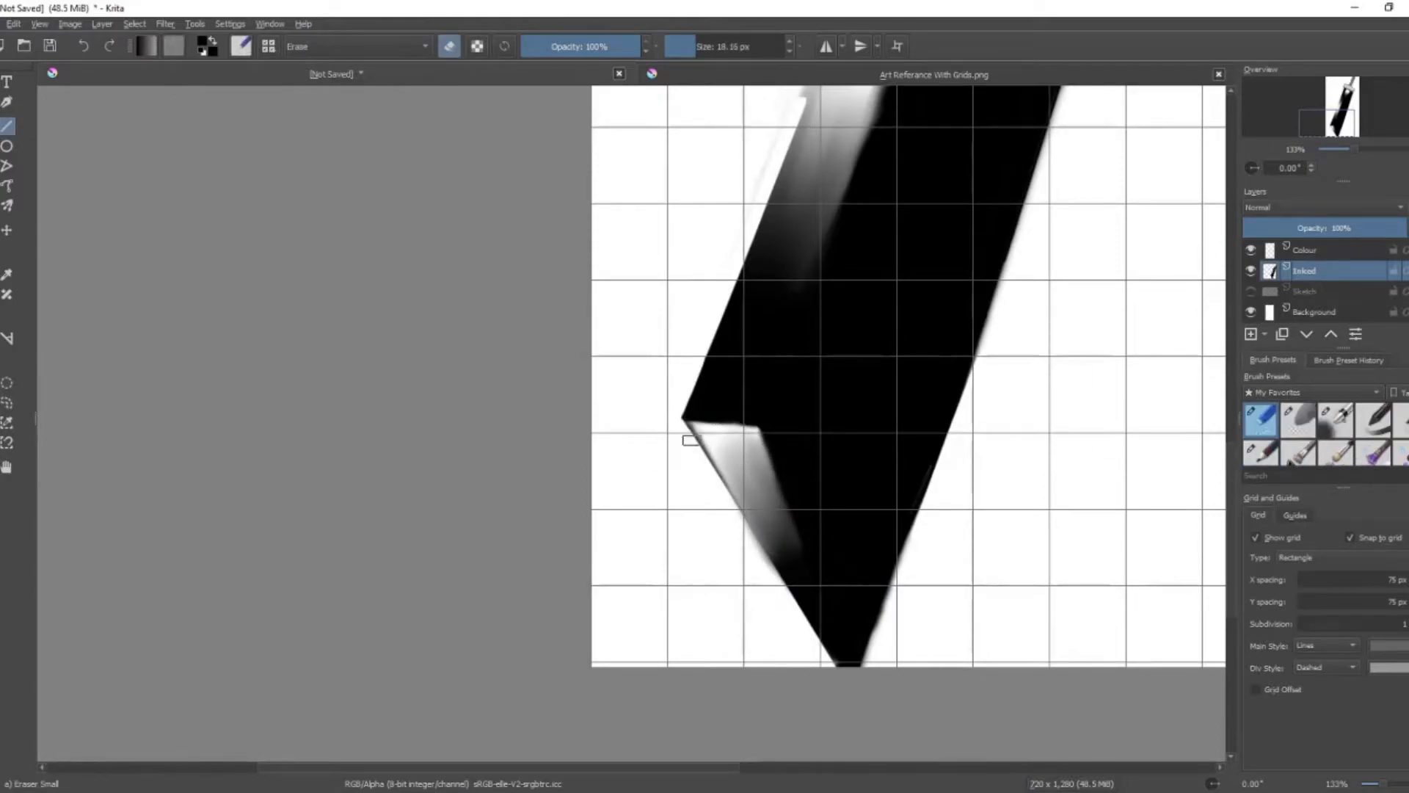
mouse_move(706, 458)
mouse_down()
mouse_move(734, 507)
mouse_move(787, 529)
mouse_move(738, 478)
mouse_up()
- Straighten the tip facet's upper edge with a black line and fill out the blade corner beside it
key(e)
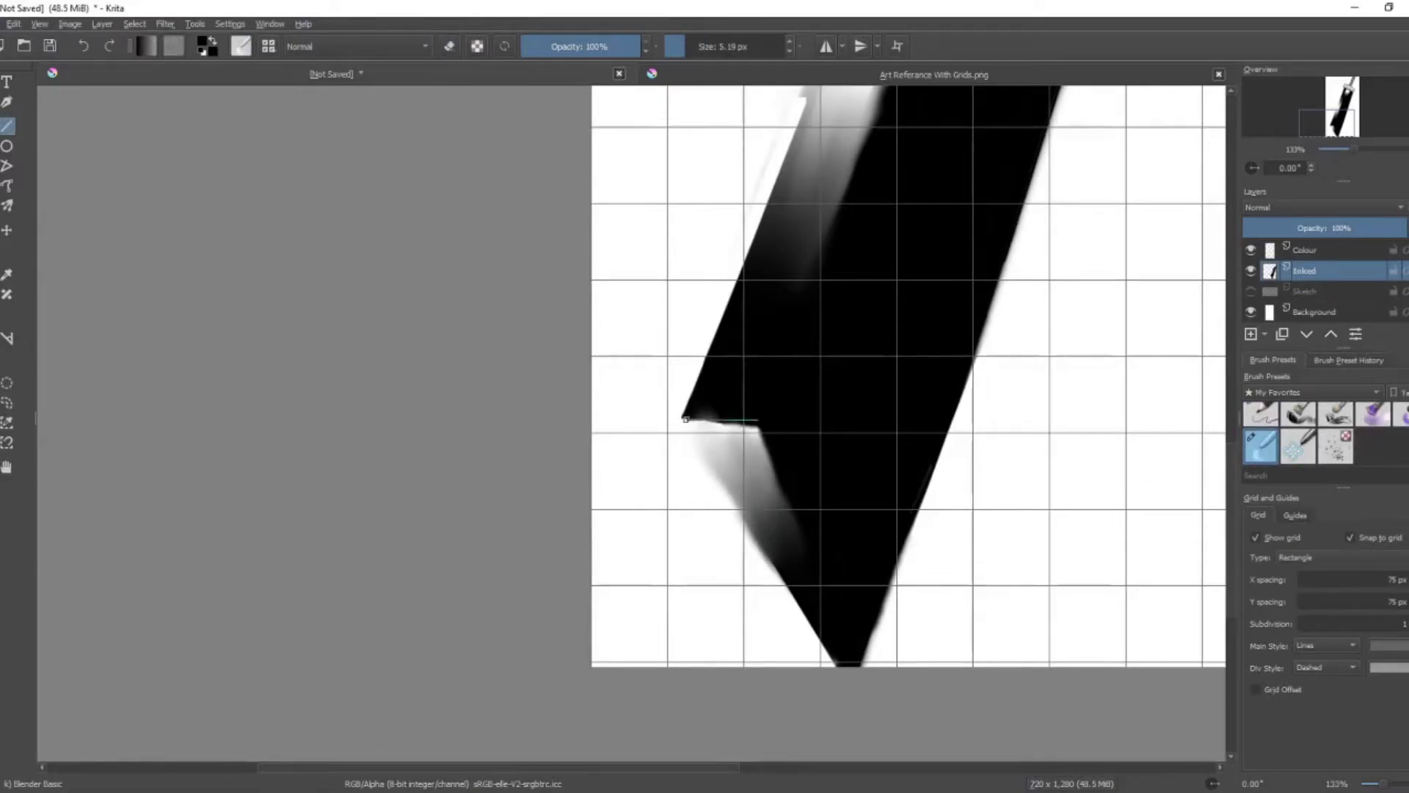
key(slash)
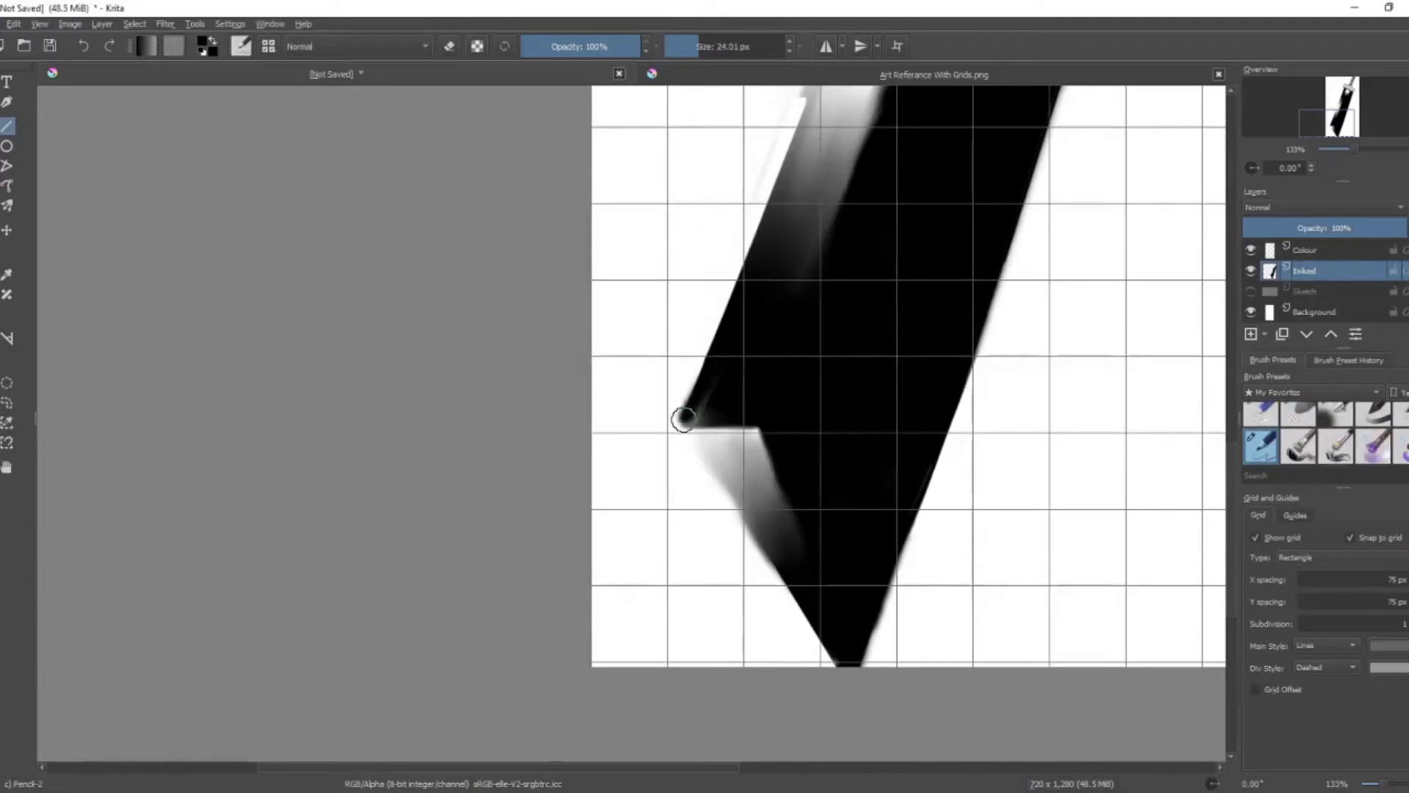
drag(789, 493, 790, 494)
key(b)
key(e)
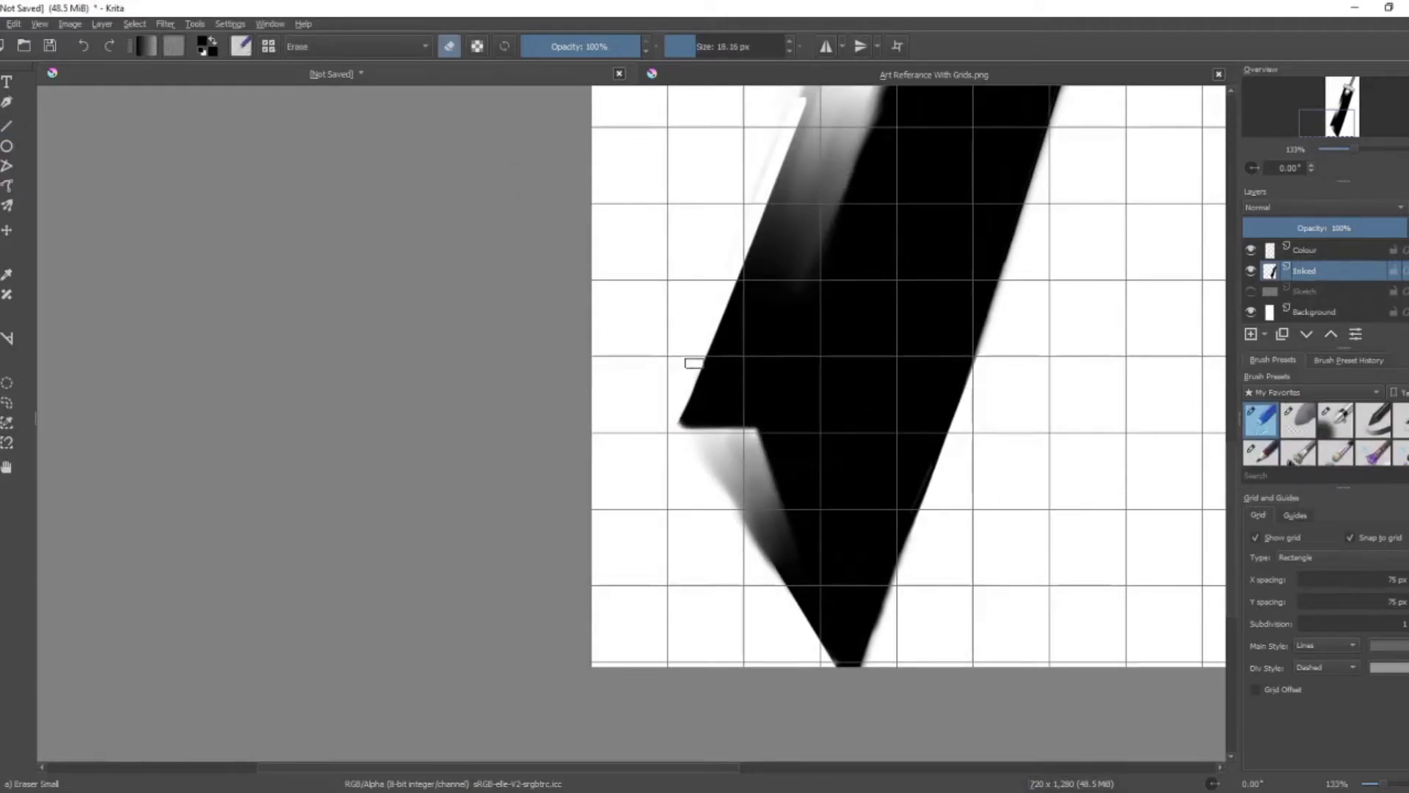
- Erase the stray ink outside the blade's left edge, from the tip corner up along the highlighted strip
key(v)
drag(696, 345, 696, 345)
drag(752, 202, 803, 86)
key(b)
key(e)
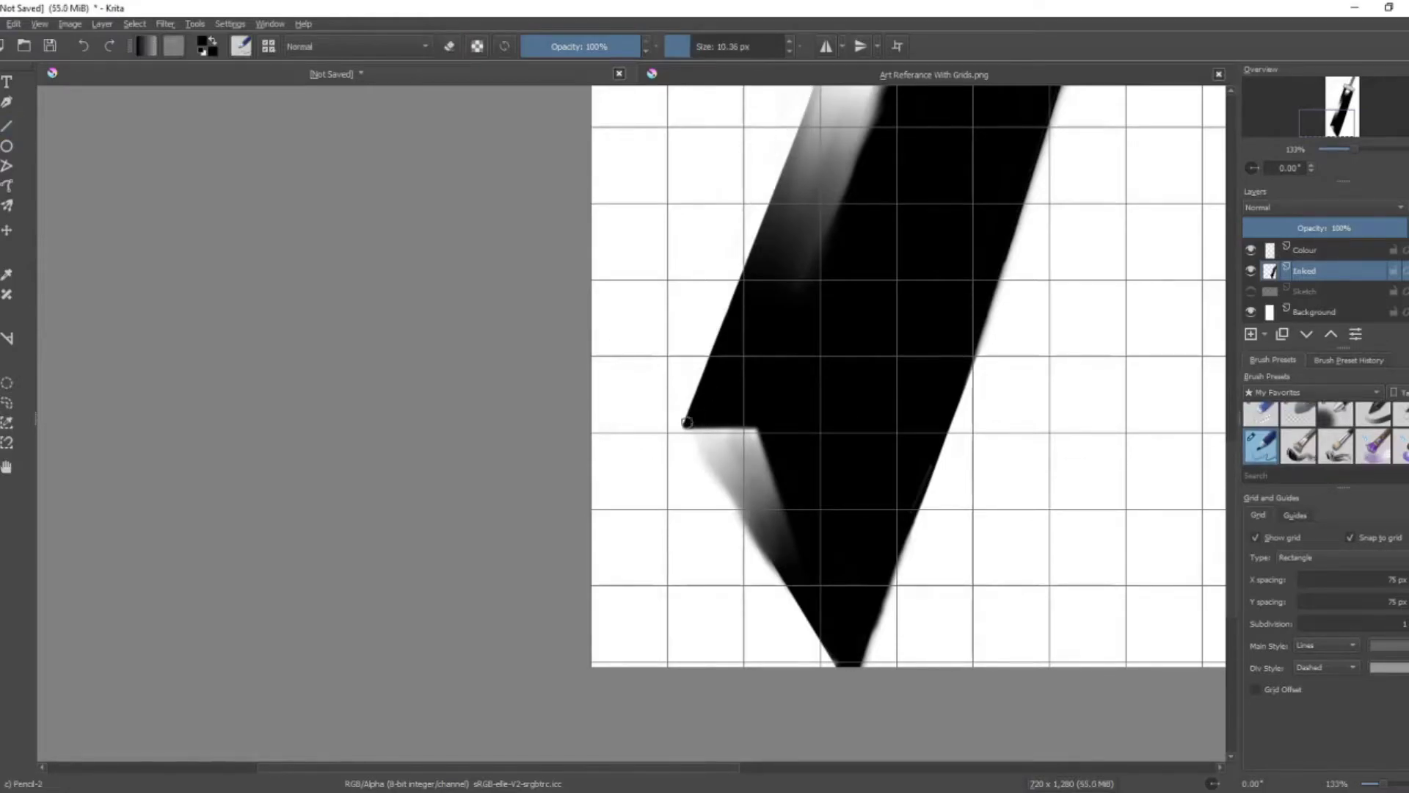
- Paint black over the white outline and dark grey rim around the small plate below the guard
scroll(796, 504, down, 4)
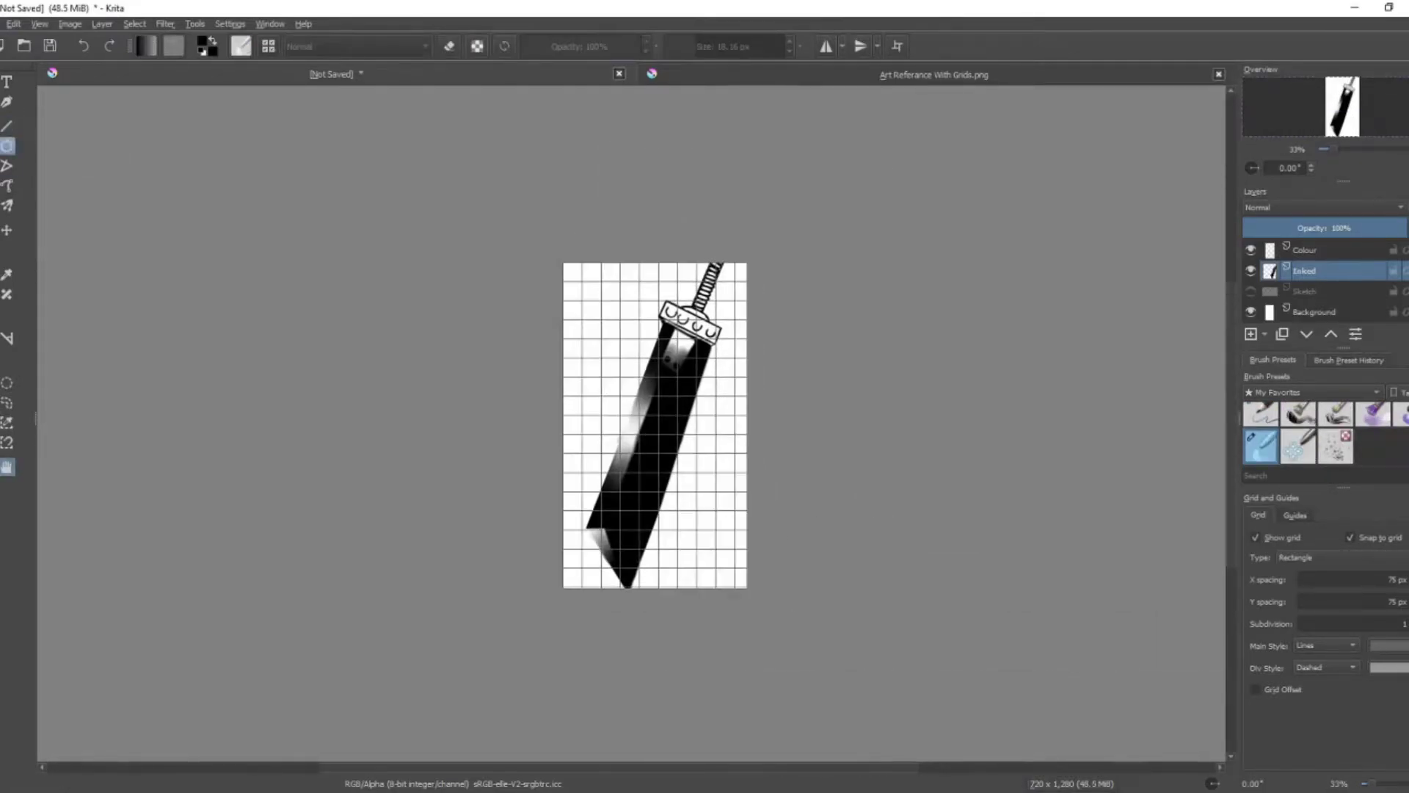
scroll(701, 327, up, 6)
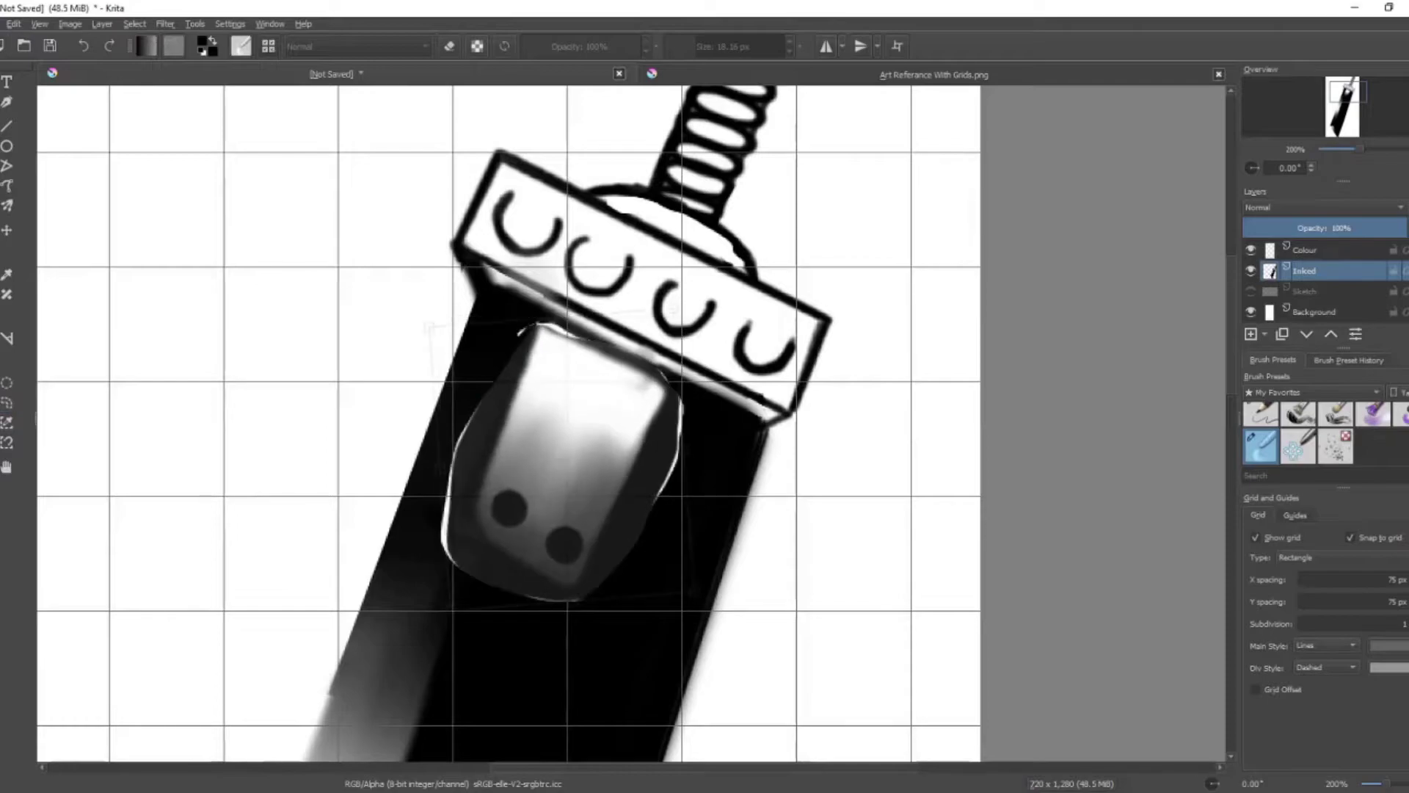
drag(633, 364, 439, 508)
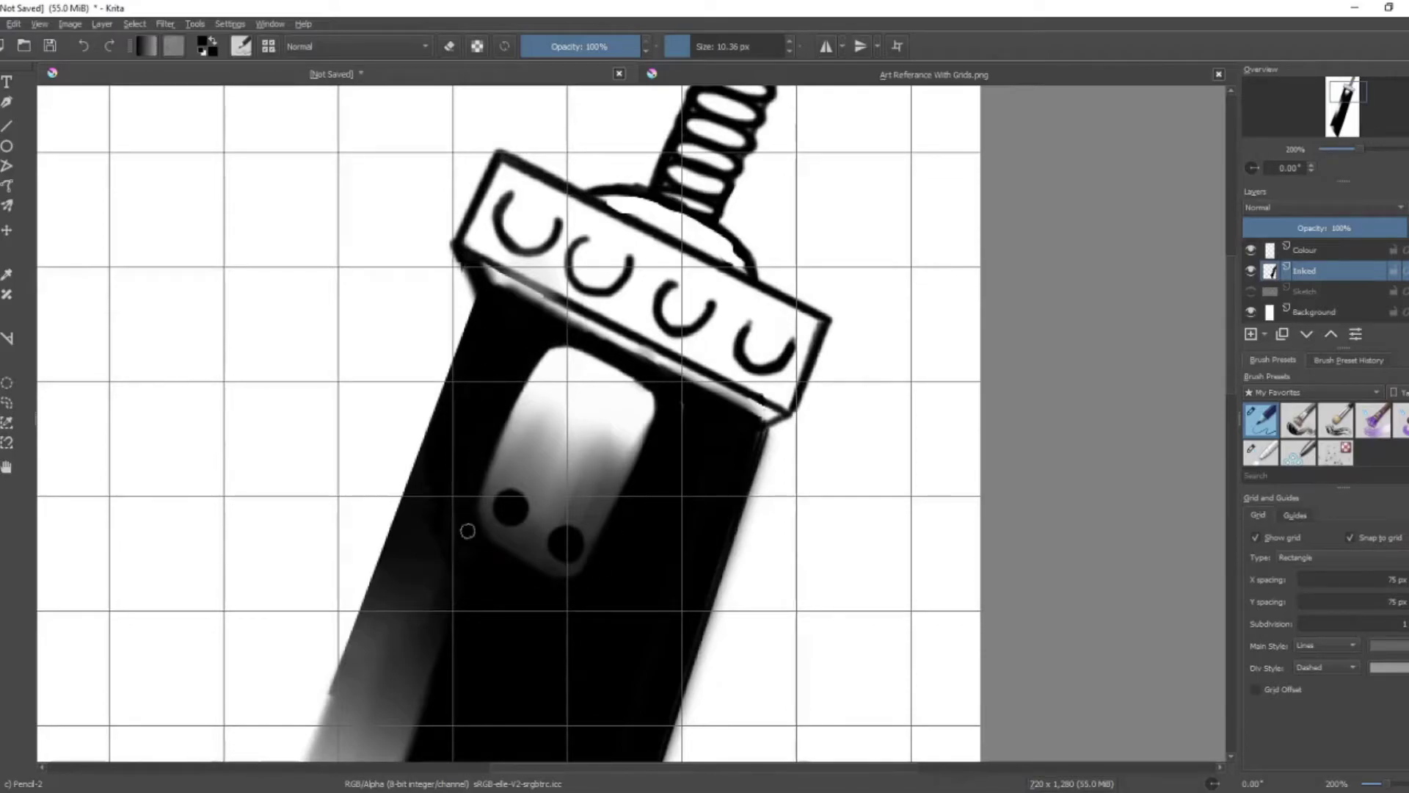
- Trim the blade's left edge with a straight white line from the guard down to the tip corner
scroll(355, 651, down, 2)
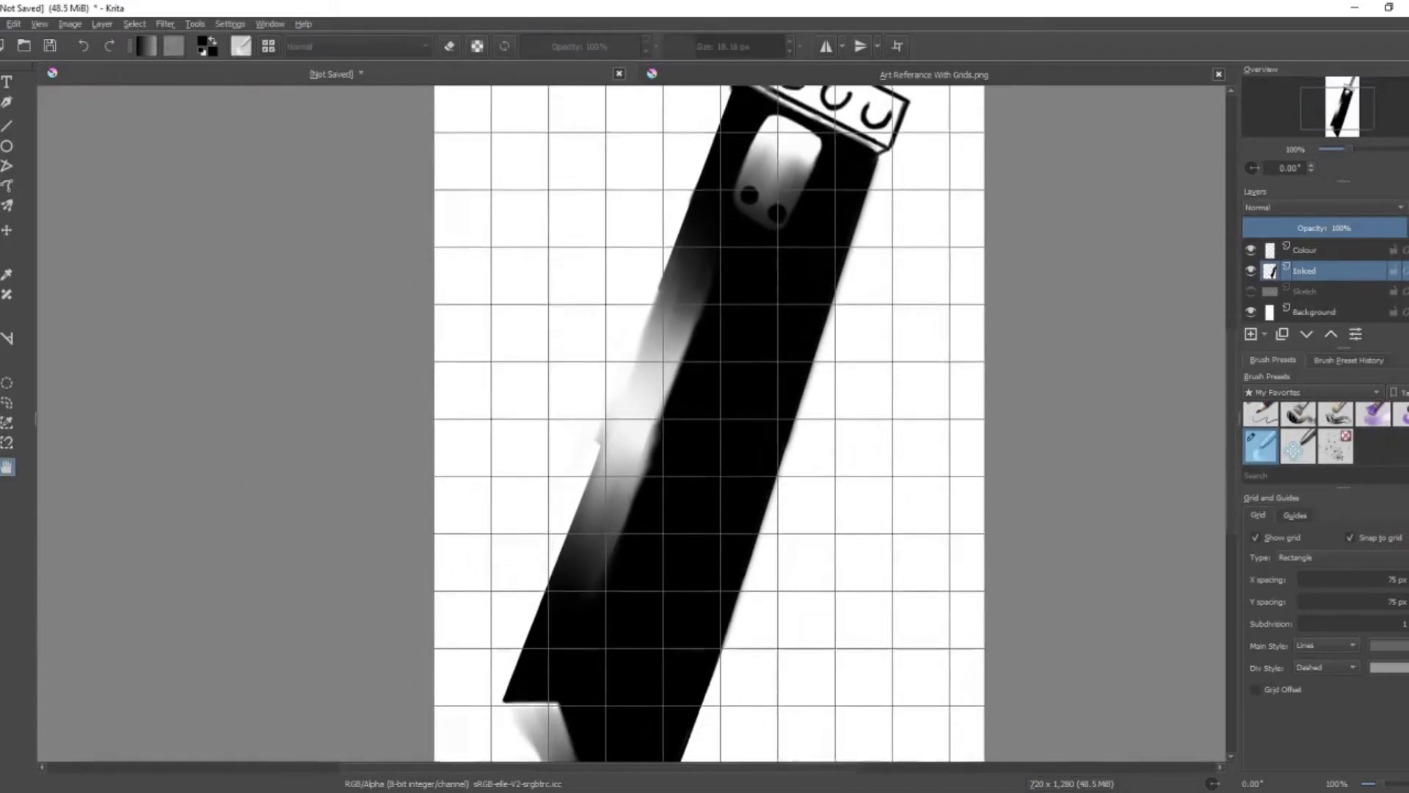
drag(752, 92, 494, 724)
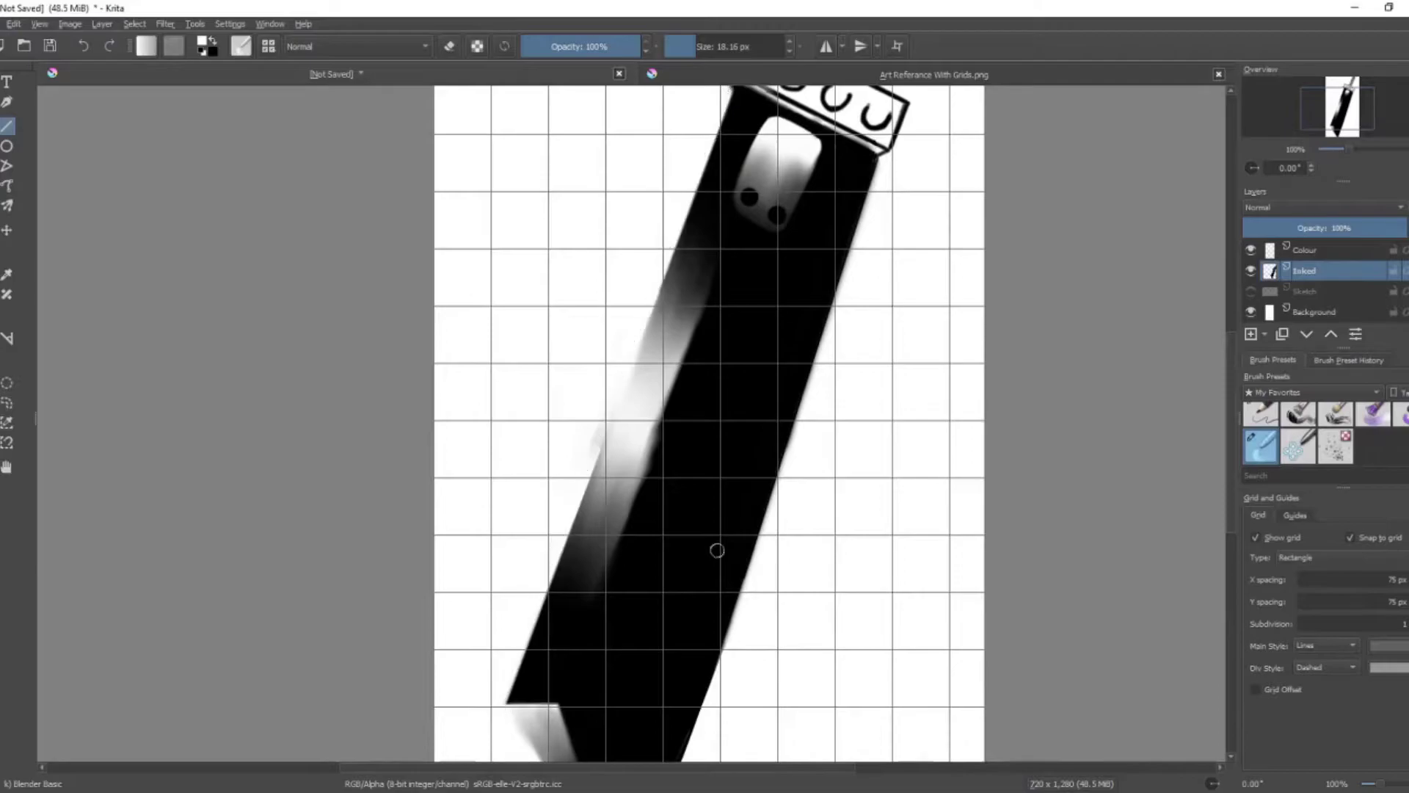
scroll(676, 588, down, 3)
scroll(705, 536, up, 3)
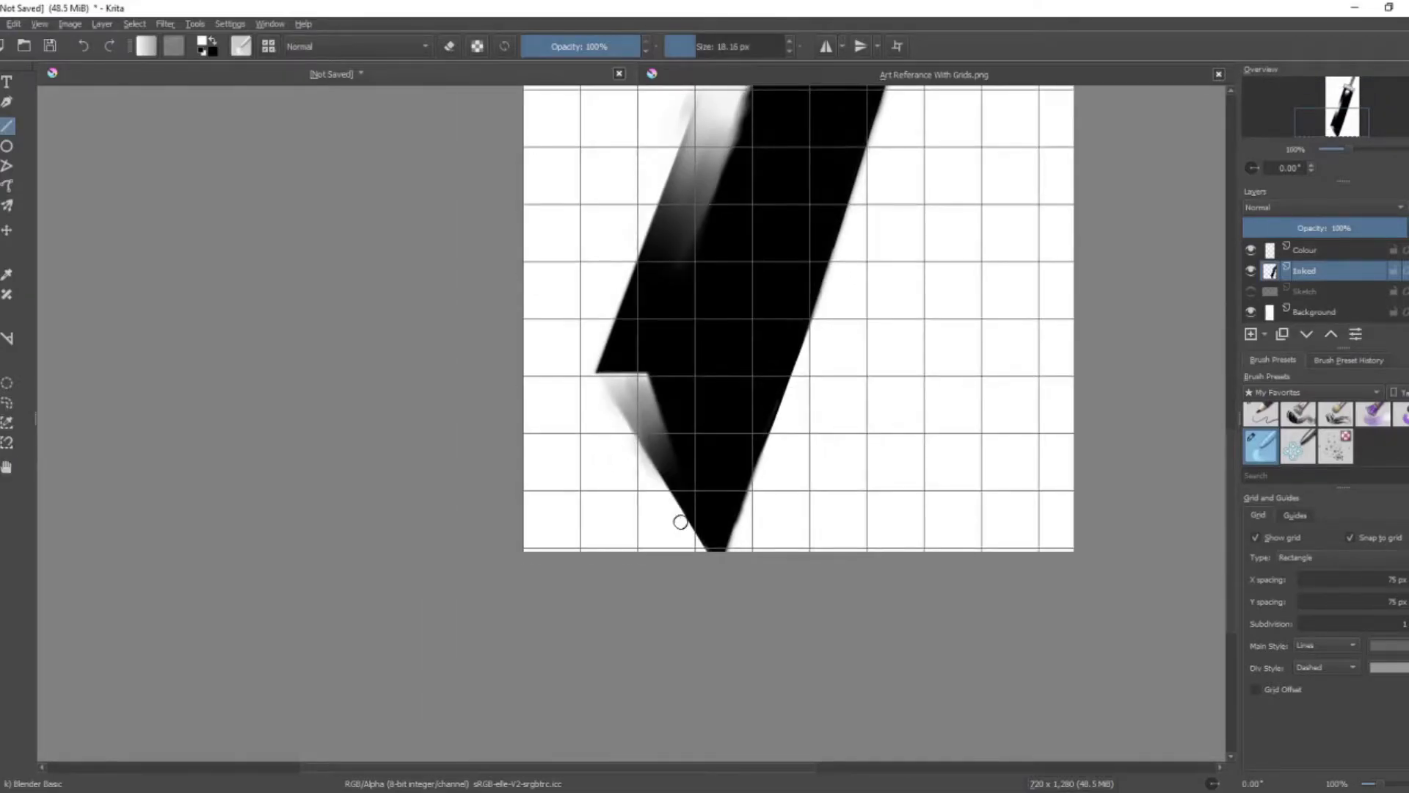
scroll(681, 522, down, 3)
scroll(826, 524, up, 3)
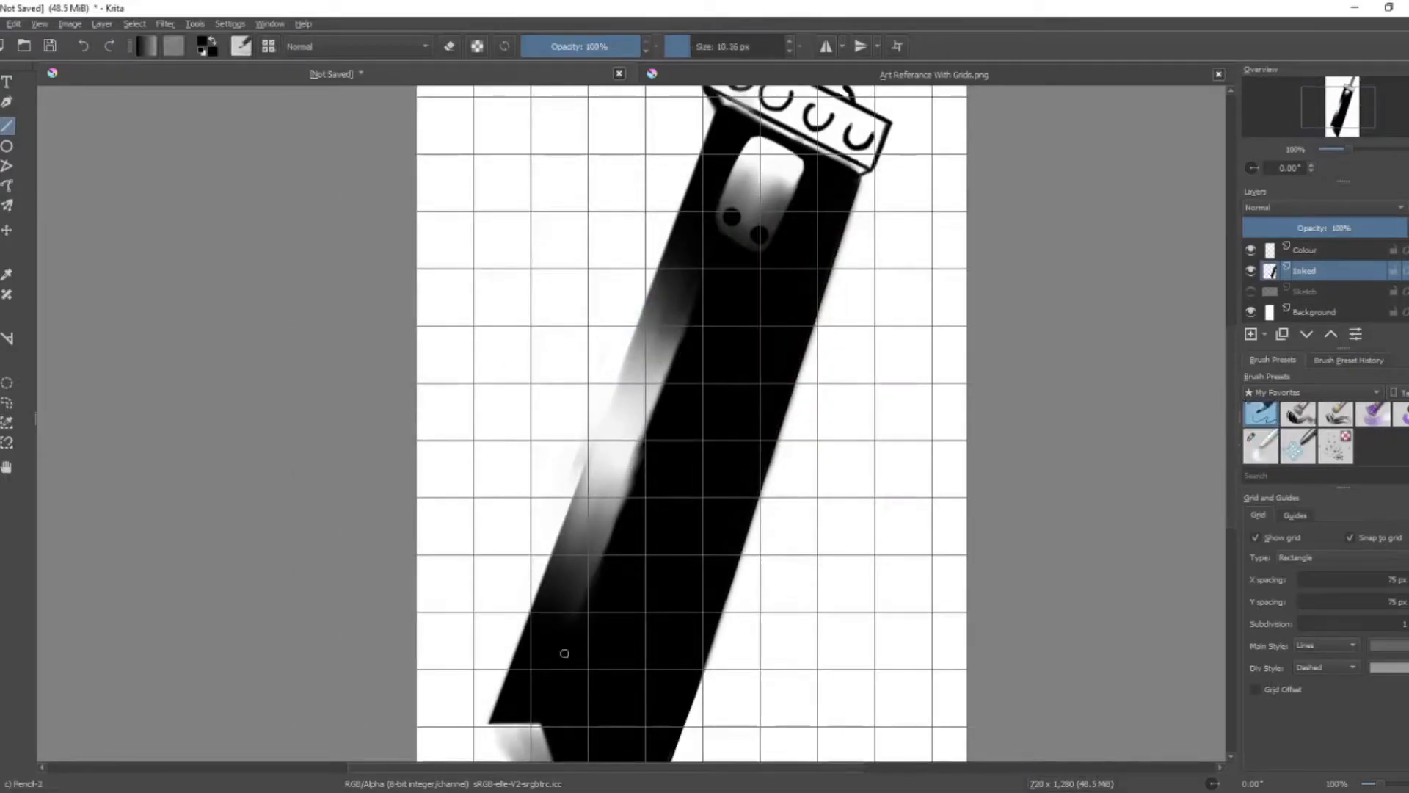
- Clean up the tip with straight white lines along the facet's outer edge and the blade's right edge
drag(827, 525, 944, 86)
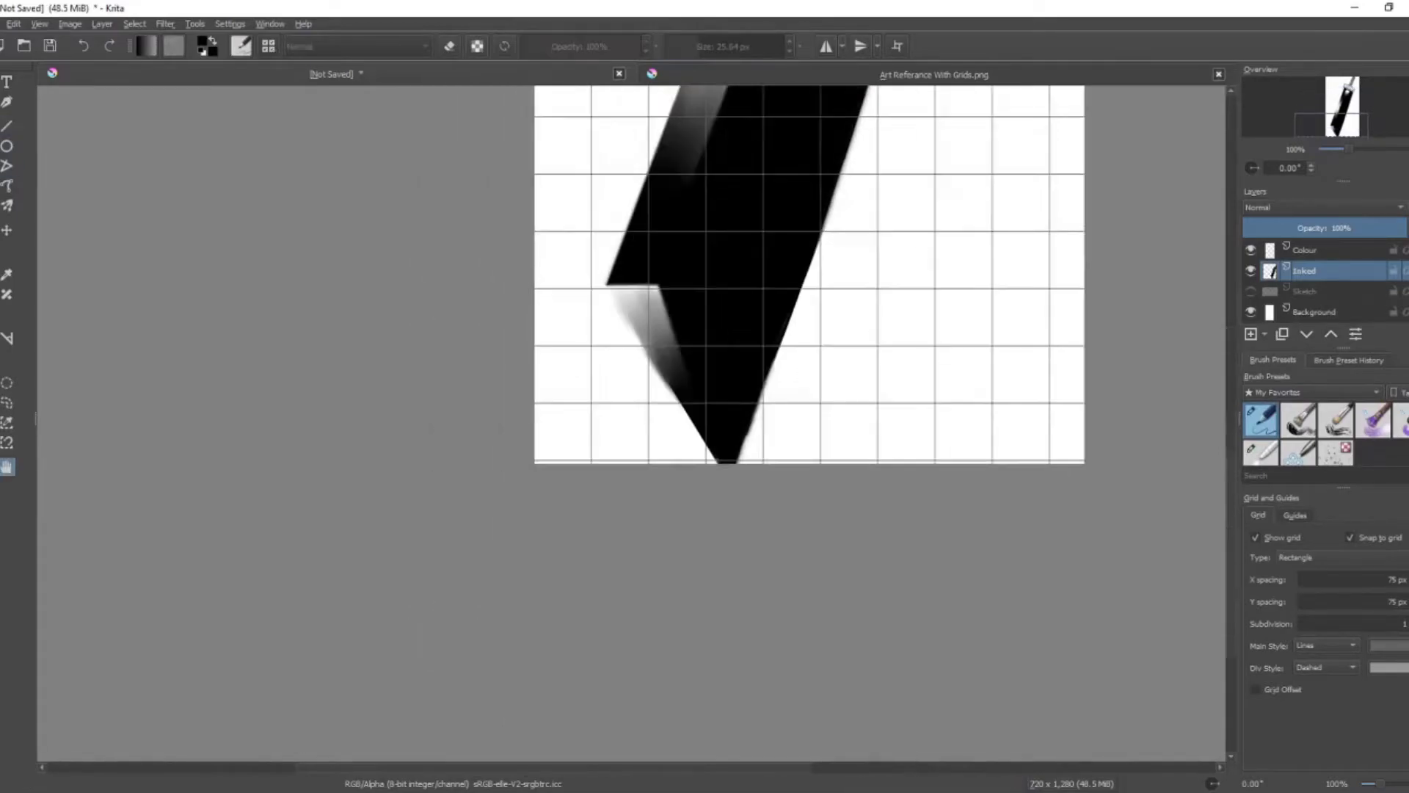
drag(603, 288, 701, 456)
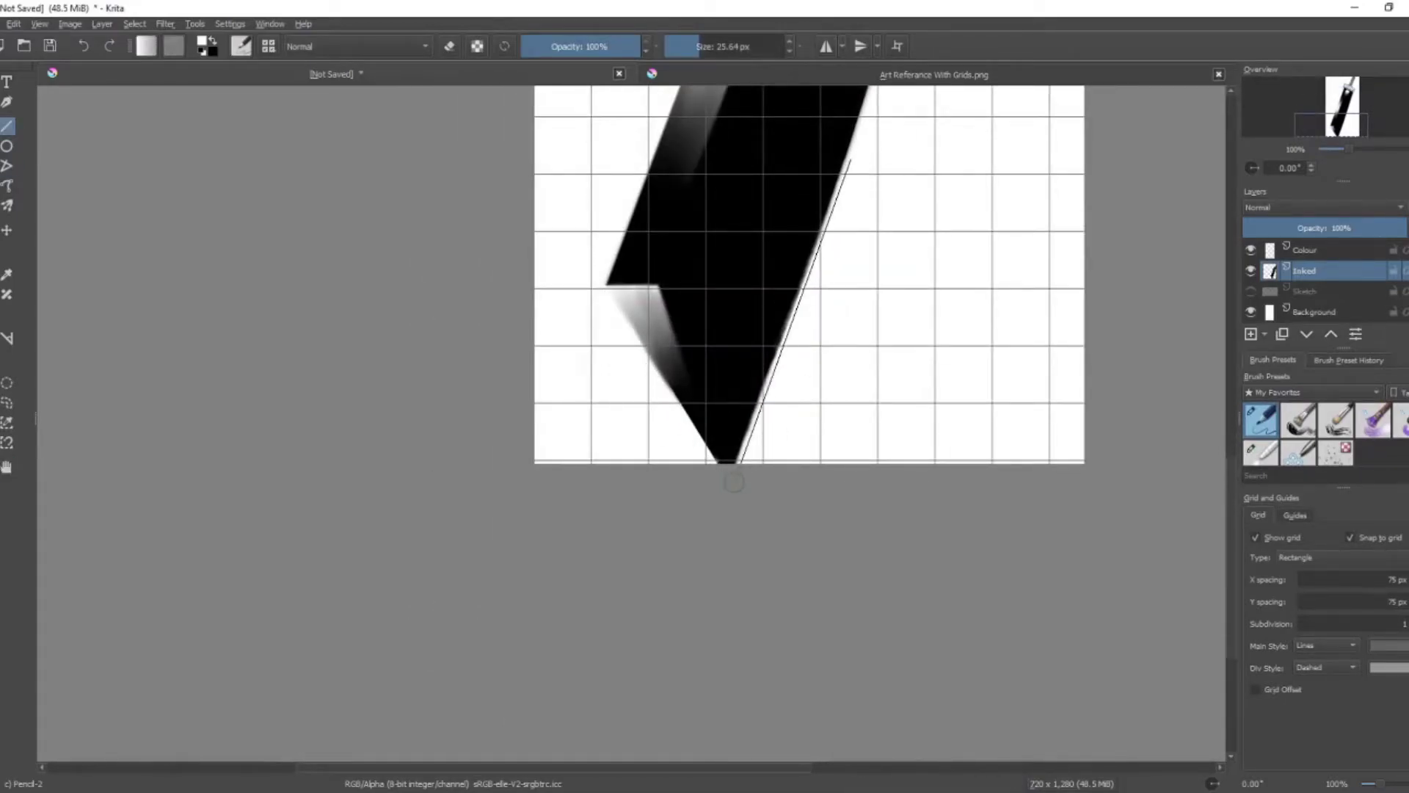
drag(834, 142, 724, 541)
scroll(643, 381, down, 2)
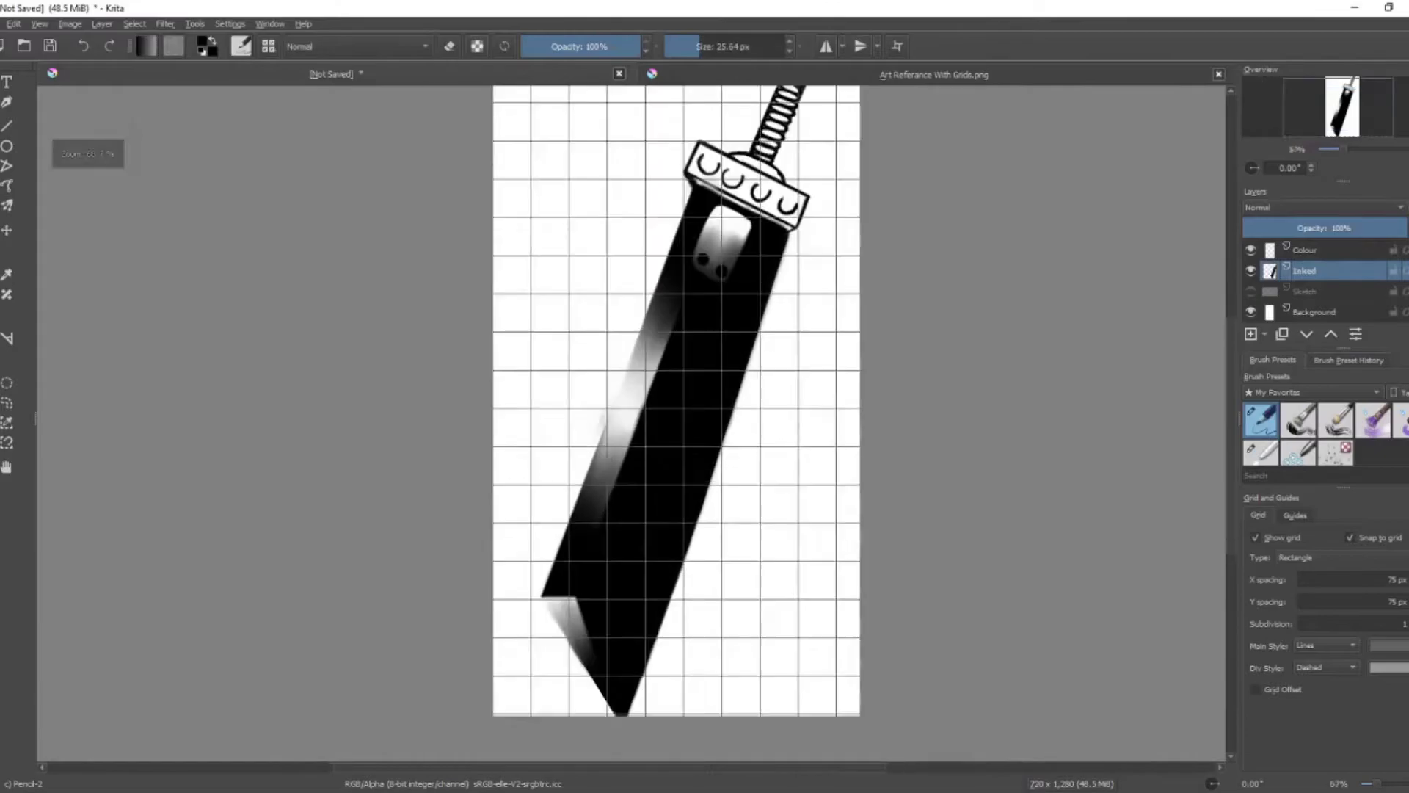
- Blend the plate's highlight into a softer grey and extend the grey shading into a collar beneath the guard
scroll(644, 381, up, 4)
scroll(644, 381, down, 1)
key(/)
mouse_move(643, 381)
mouse_down()
mouse_move(610, 389)
mouse_move(659, 369)
mouse_move(594, 399)
mouse_move(694, 357)
mouse_up()
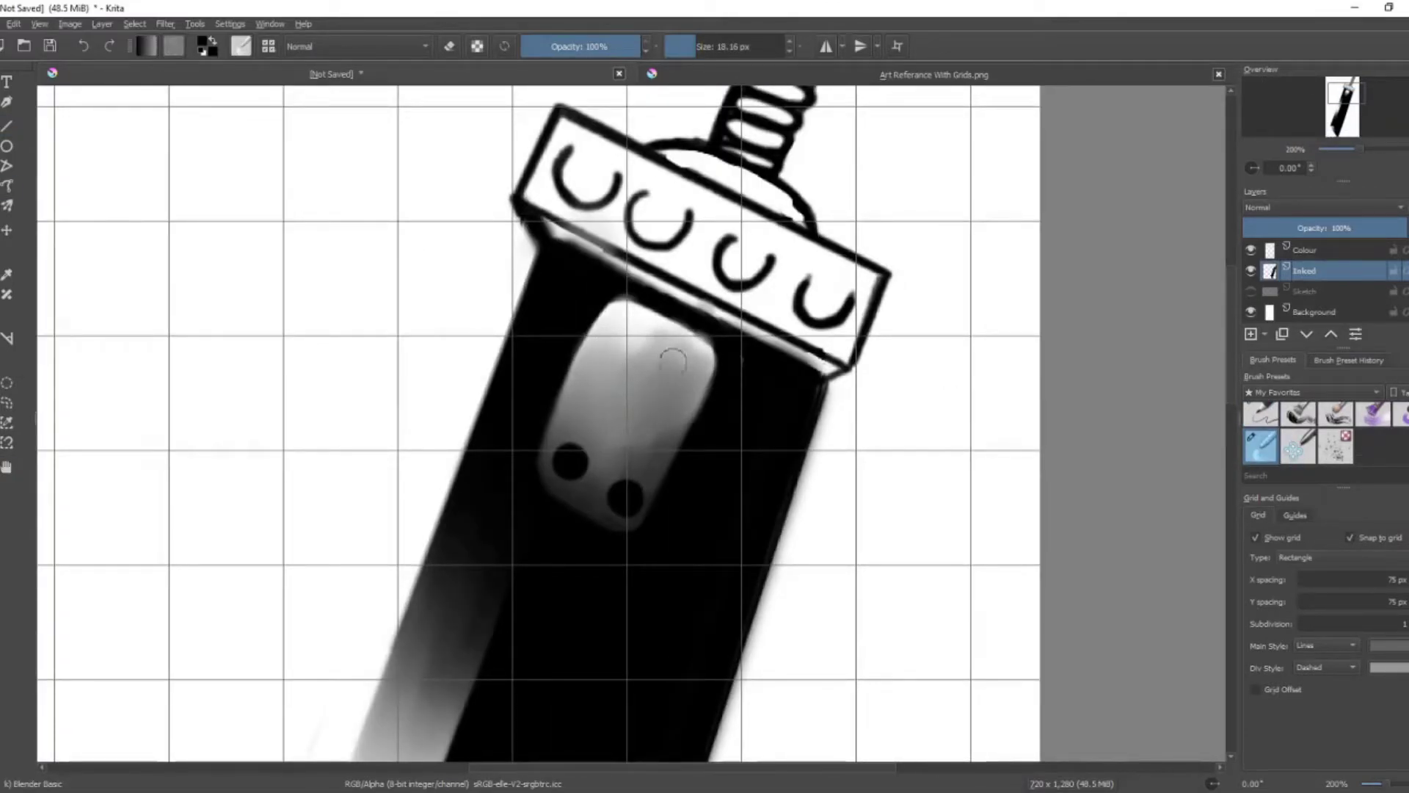
key(/)
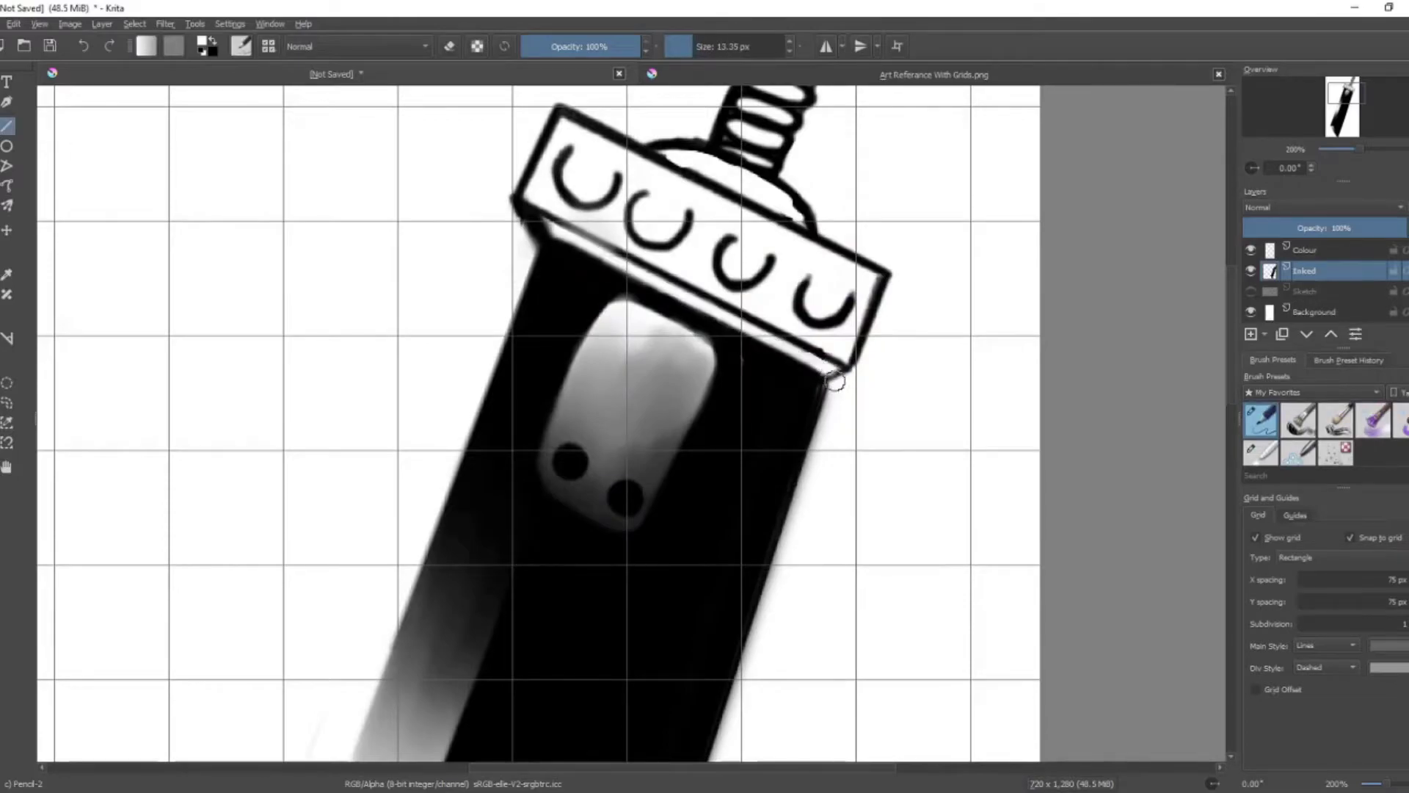
click(202, 42)
click(742, 557)
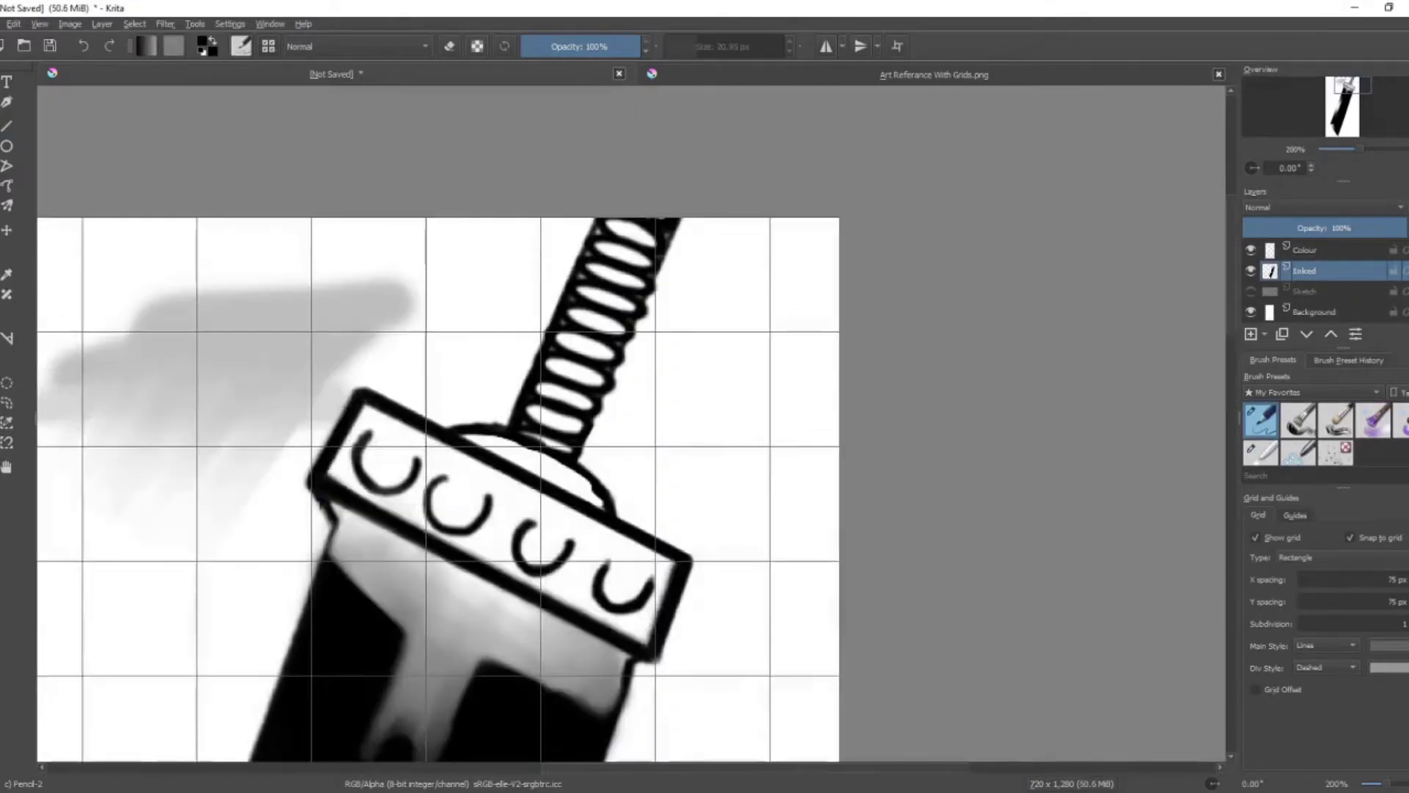
- Fill the guard with black and paint over the leftover light outlines inside it
click(412, 426)
key(])
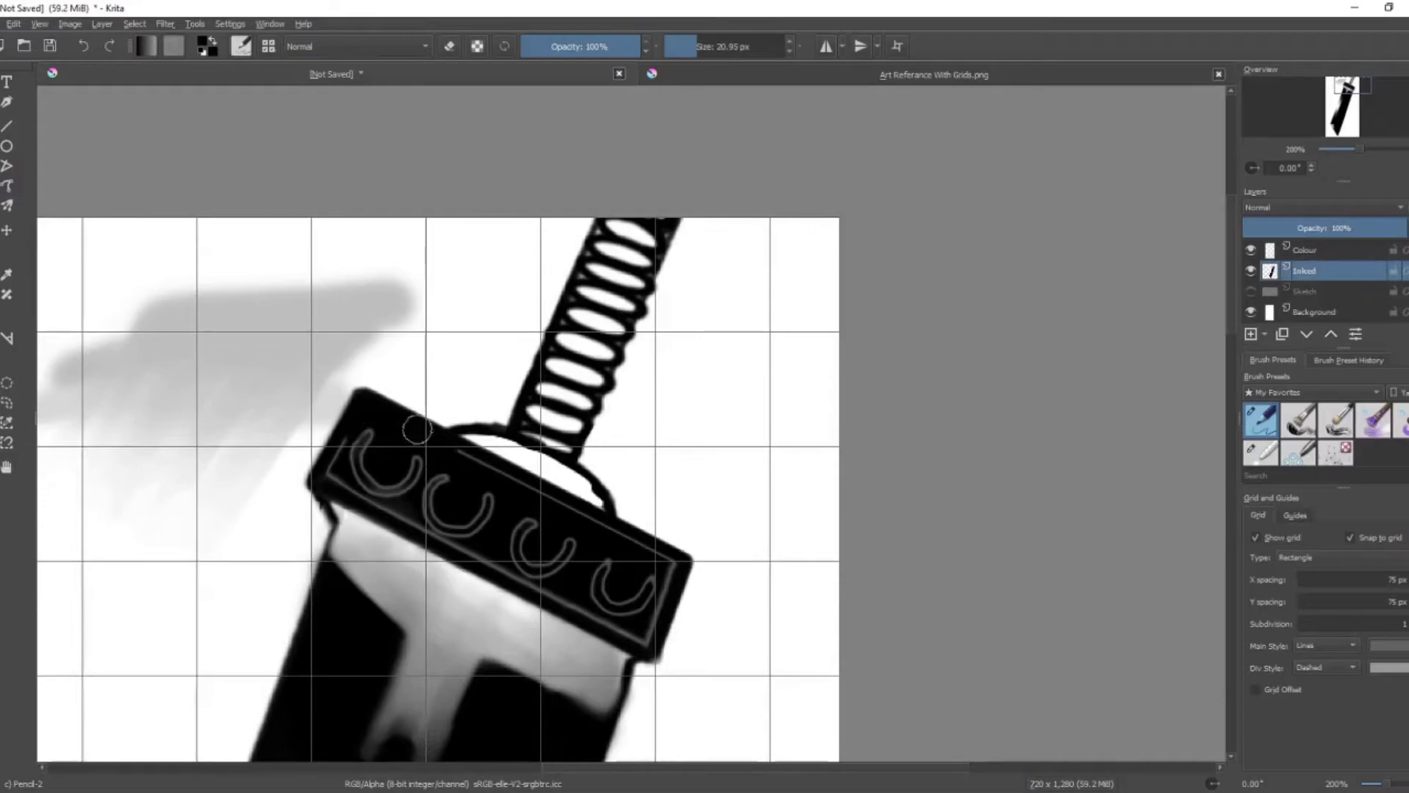
drag(666, 562, 649, 646)
mouse_move(327, 447)
mouse_down()
mouse_move(360, 507)
mouse_move(624, 646)
mouse_up()
- Paint the four U-shaped marks on the guard in light grey
click(203, 43)
key(Escape)
scroll(376, 549, up, 2)
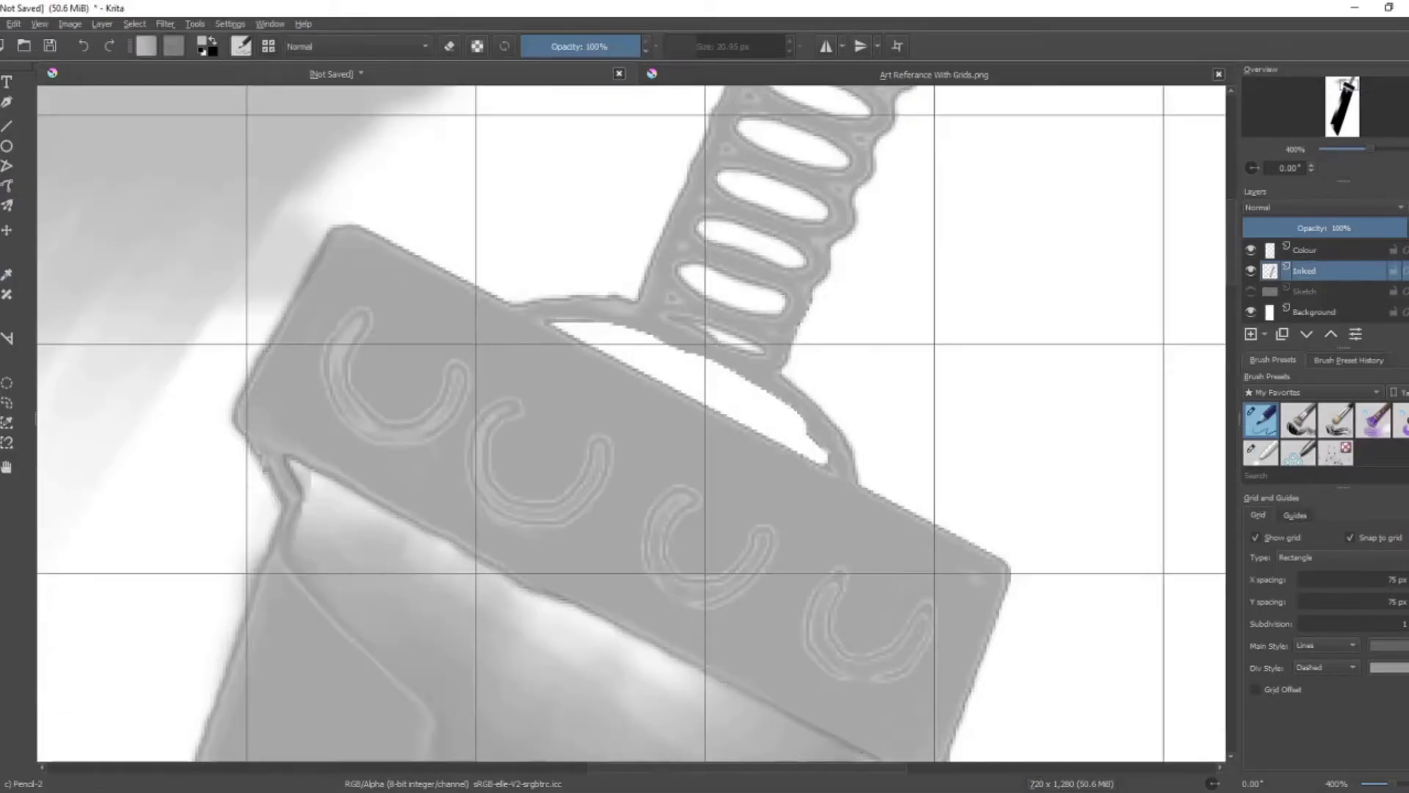
mouse_move(363, 393)
mouse_down()
mouse_move(418, 338)
mouse_move(844, 646)
mouse_move(922, 613)
mouse_up()
- Fill the dome above the guard with medium grey and trace grey over its black curved outline
click(203, 43)
key(Return)
mouse_move(547, 319)
mouse_down()
mouse_move(741, 387)
mouse_move(558, 323)
mouse_up()
key(bracketleft)
key(bracketleft)
key(bracketleft)
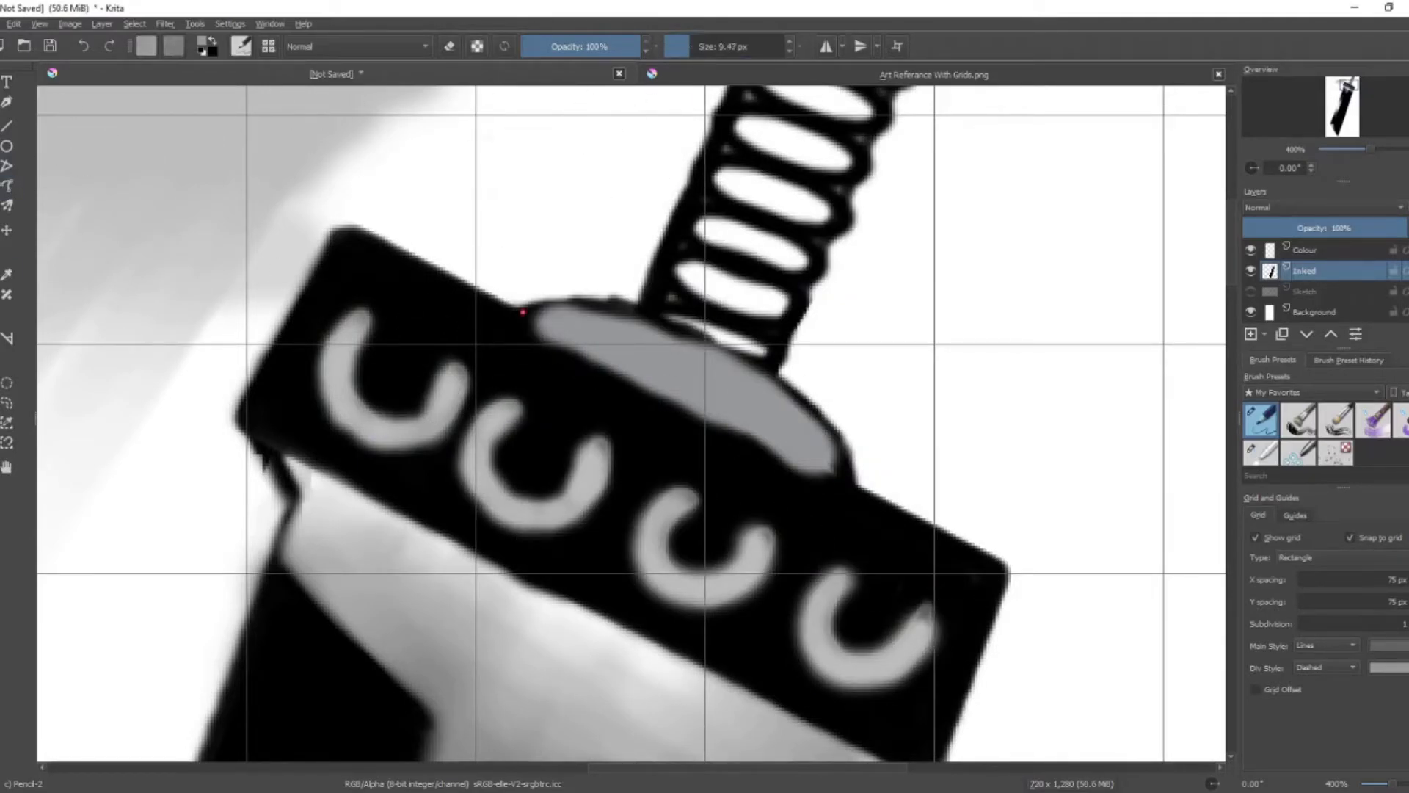
click(522, 312)
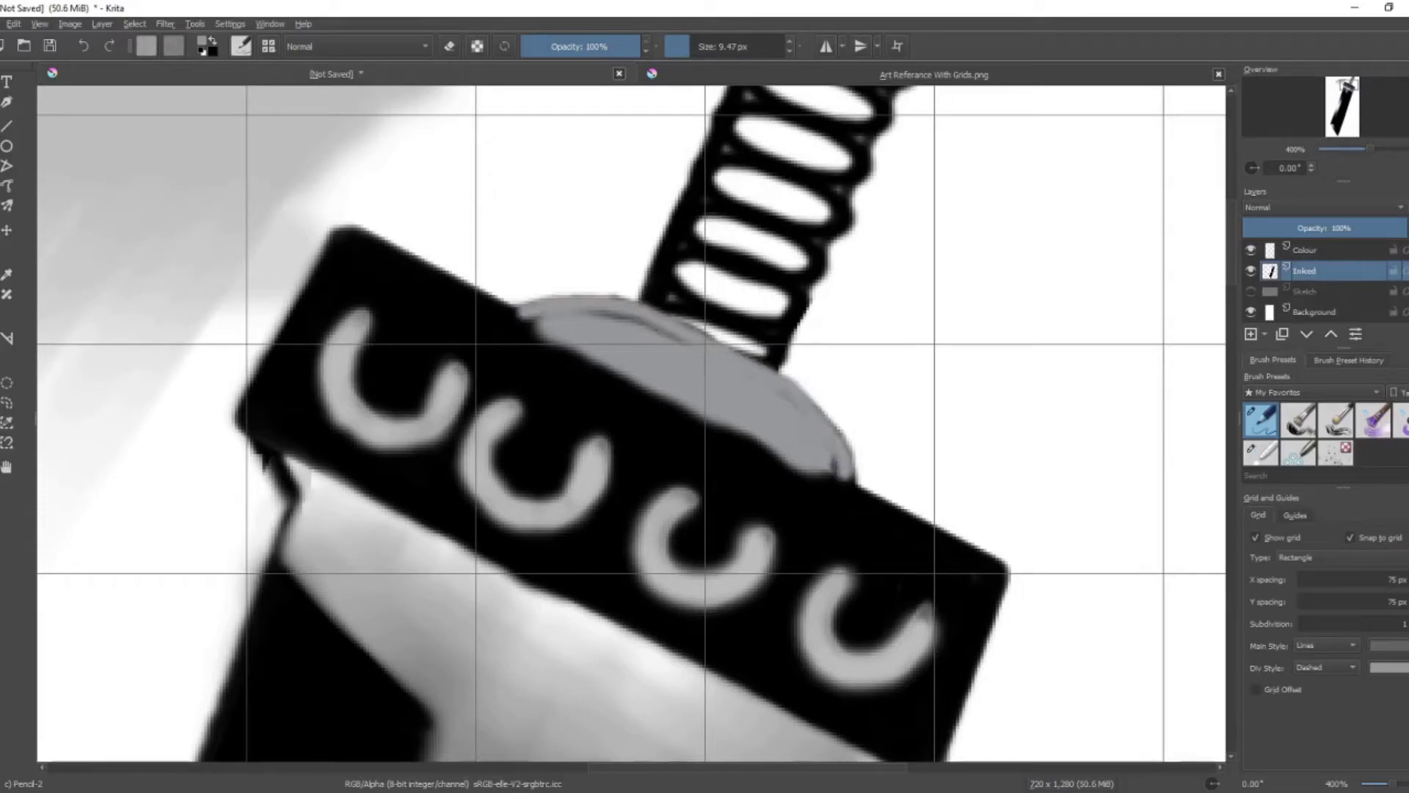
- Straighten the border between the grey dome and the black guard, and cover the remaining dark outline on the dome
click(7, 126)
click(203, 43)
key(Return)
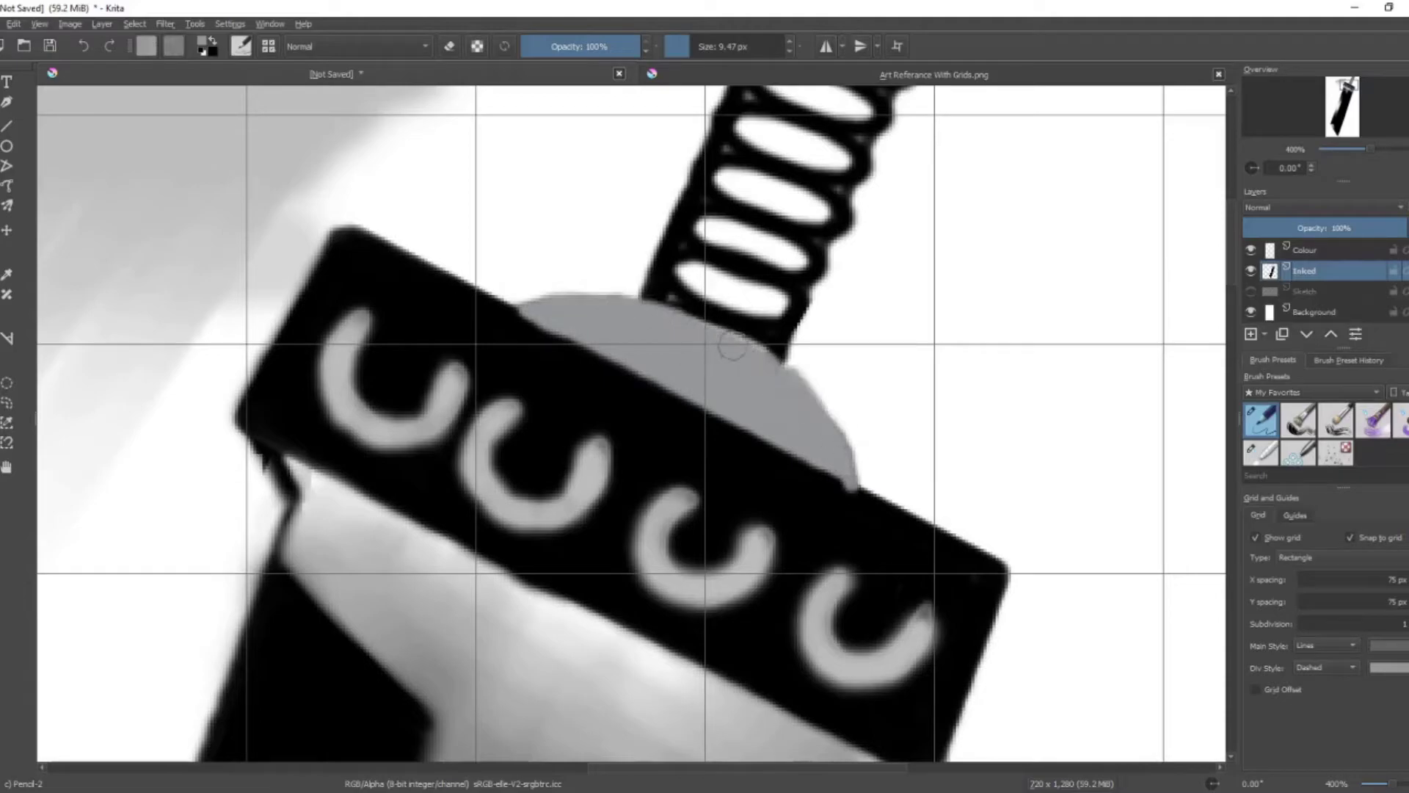
key(plus)
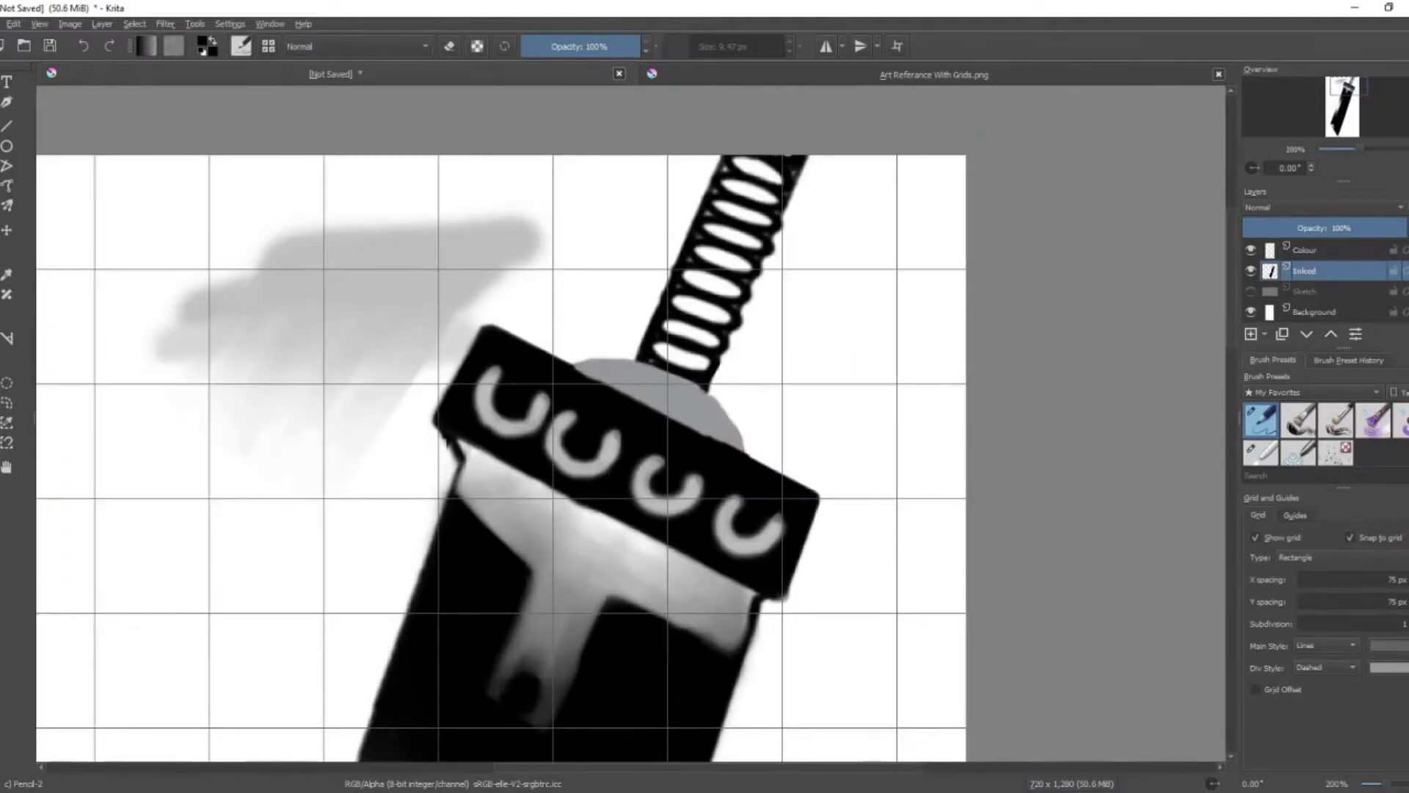
- Colour the oval slots of the handle and the four U-shaped marks on the guard red
click(203, 43)
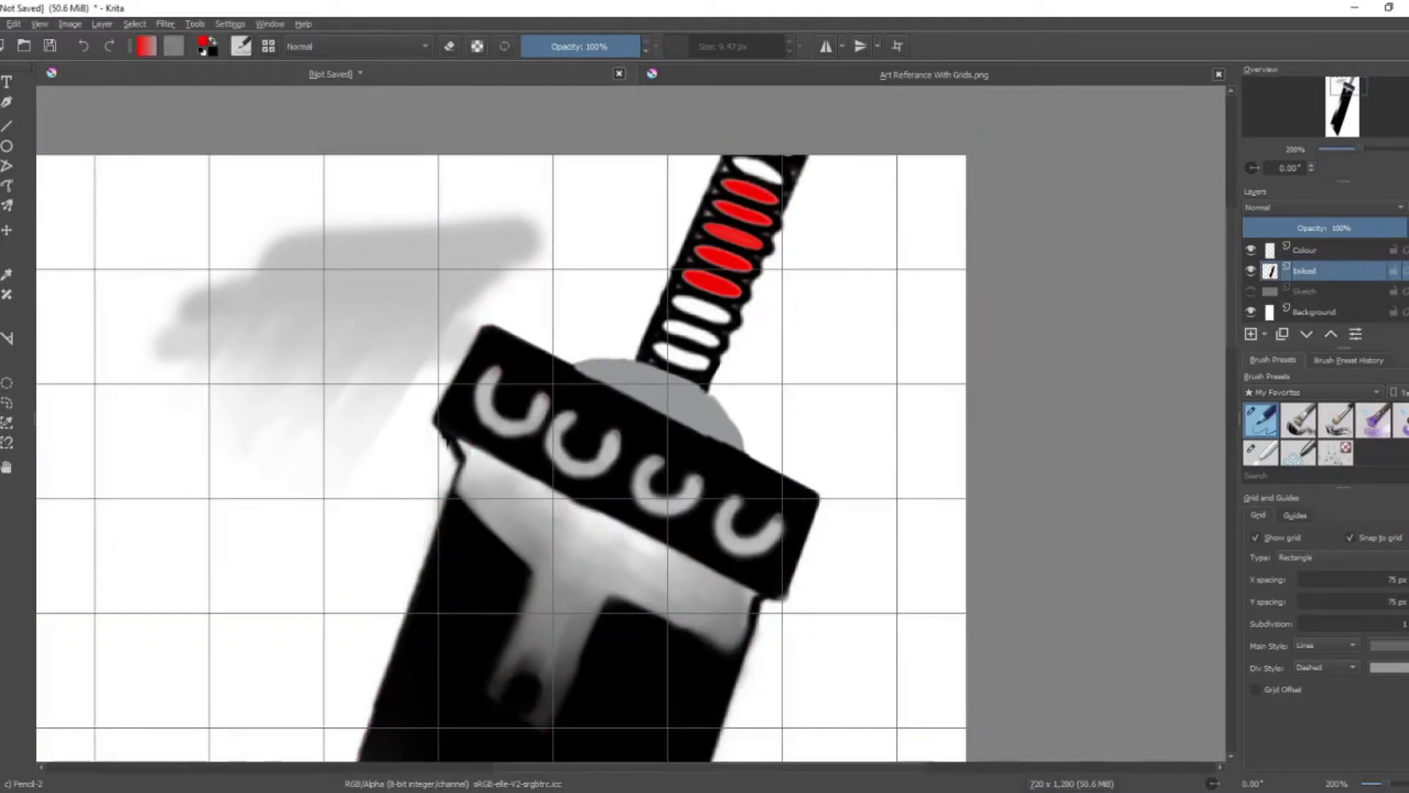
drag(716, 308, 679, 360)
key(plus)
mouse_move(363, 315)
mouse_down()
mouse_move(334, 378)
mouse_move(452, 378)
mouse_up()
key(bracketright)
key(bracketright)
drag(481, 433, 596, 459)
drag(646, 513, 764, 543)
drag(826, 576, 909, 624)
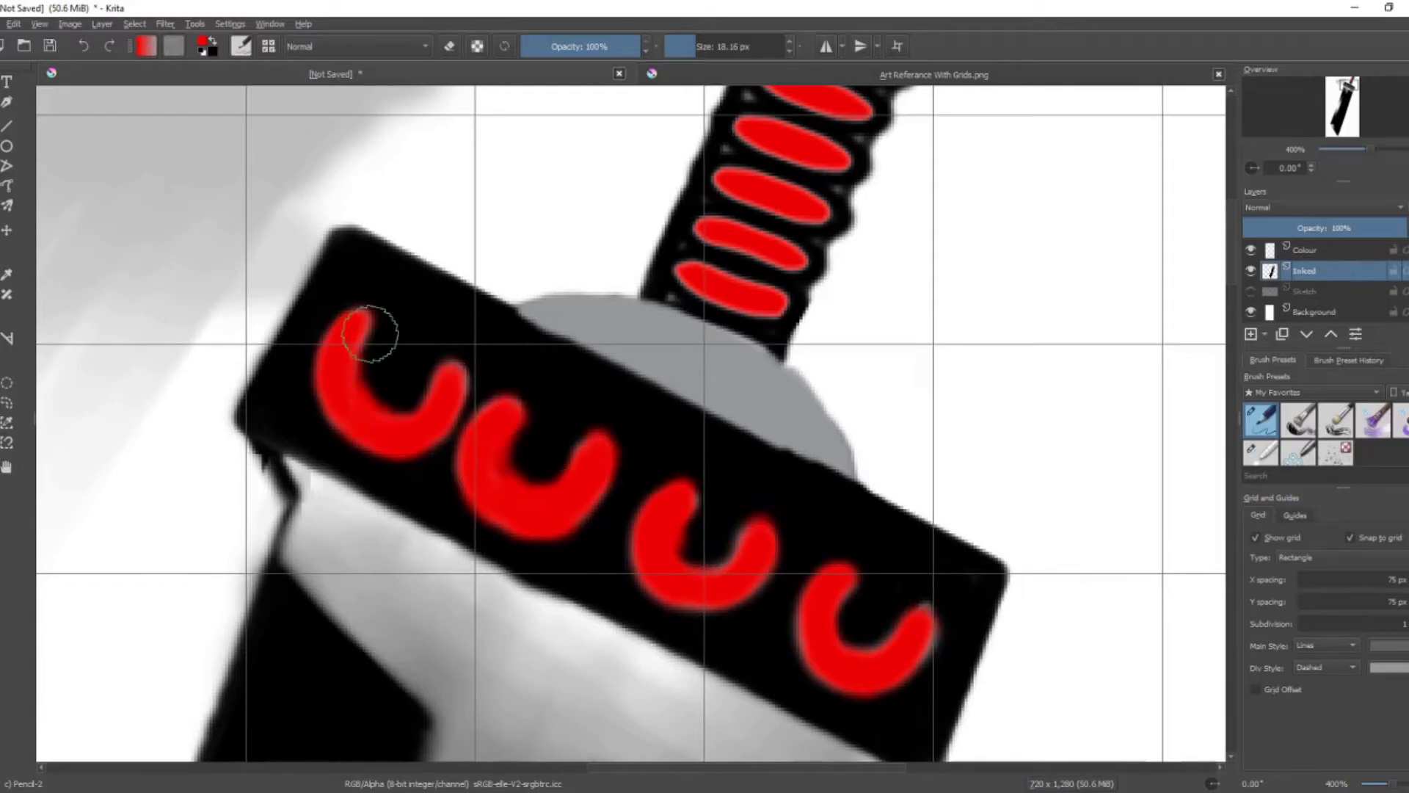
- Select the blade below the guard on the Inked layer and shift it slightly up and to the left
key(minus)
key(minus)
key(minus)
key(minus)
key(minus)
key(minus)
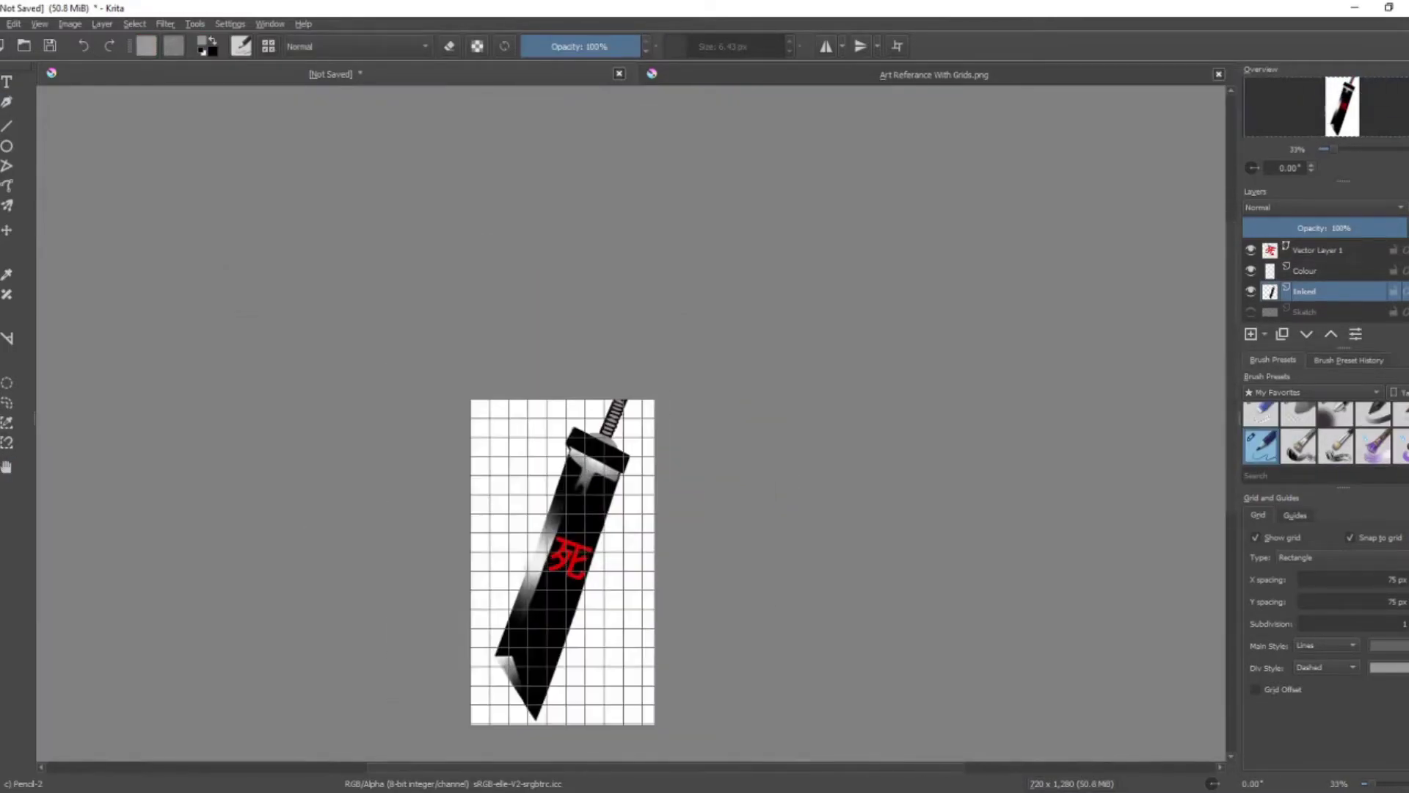
key(plus)
key(plus)
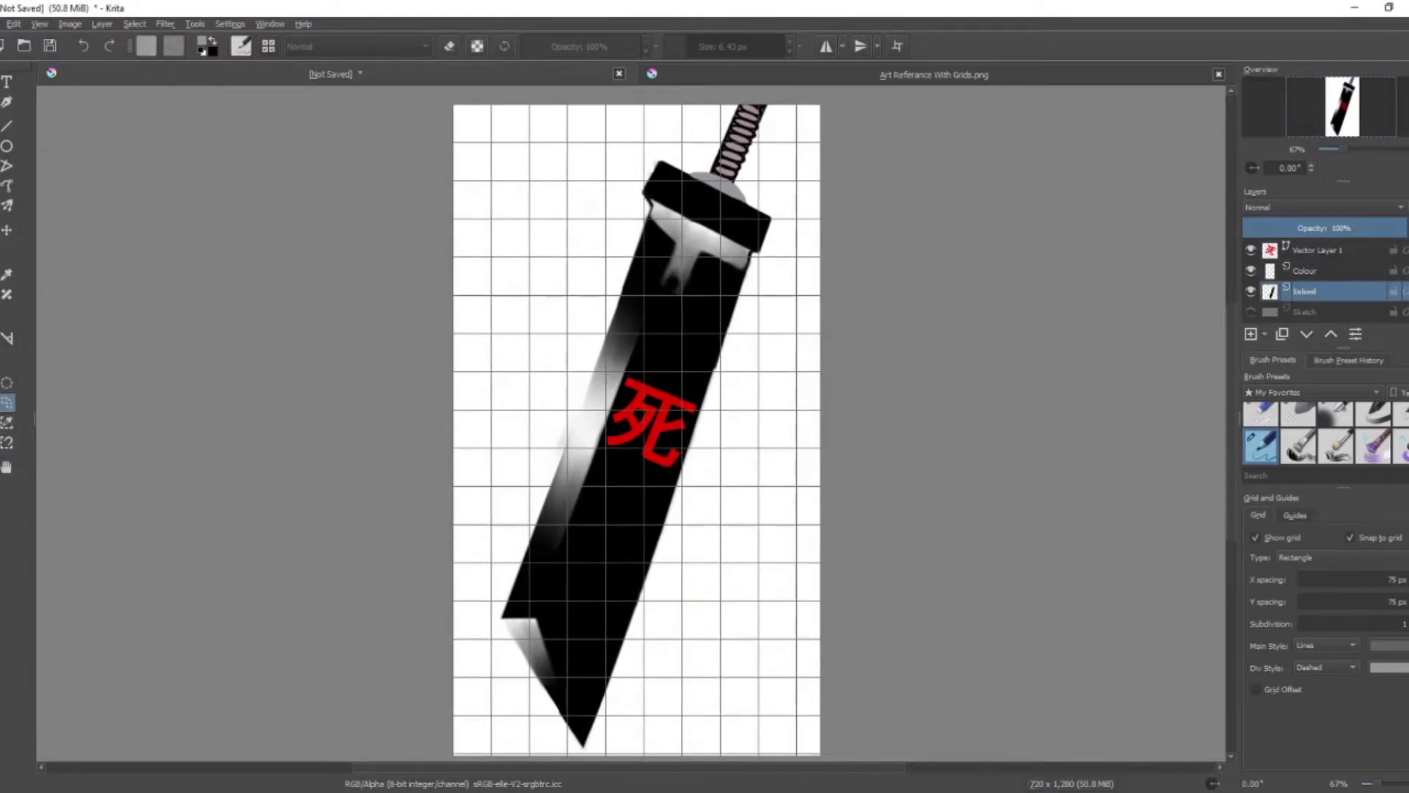
mouse_move(800, 220)
mouse_down()
mouse_move(734, 756)
mouse_move(469, 191)
mouse_up()
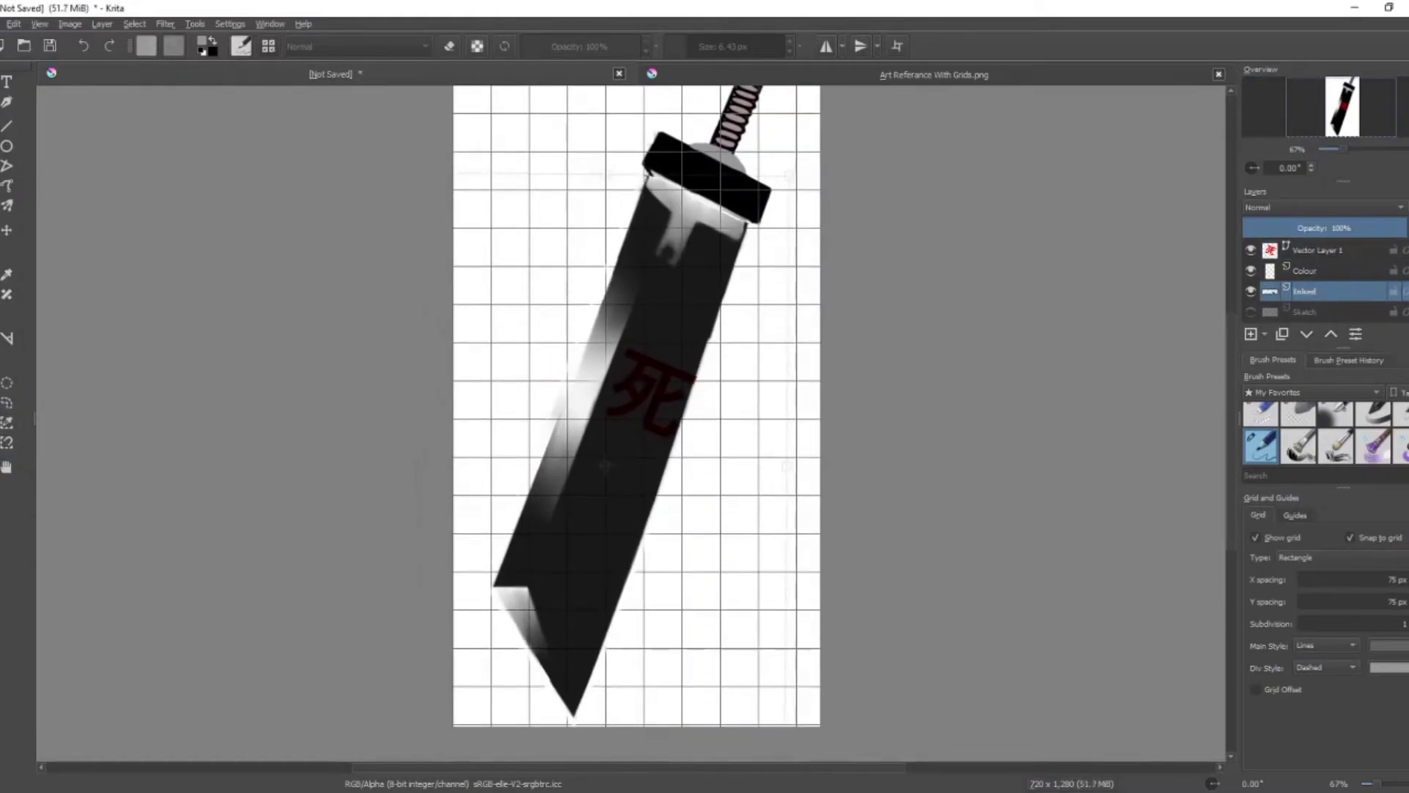
key(ctrl+t)
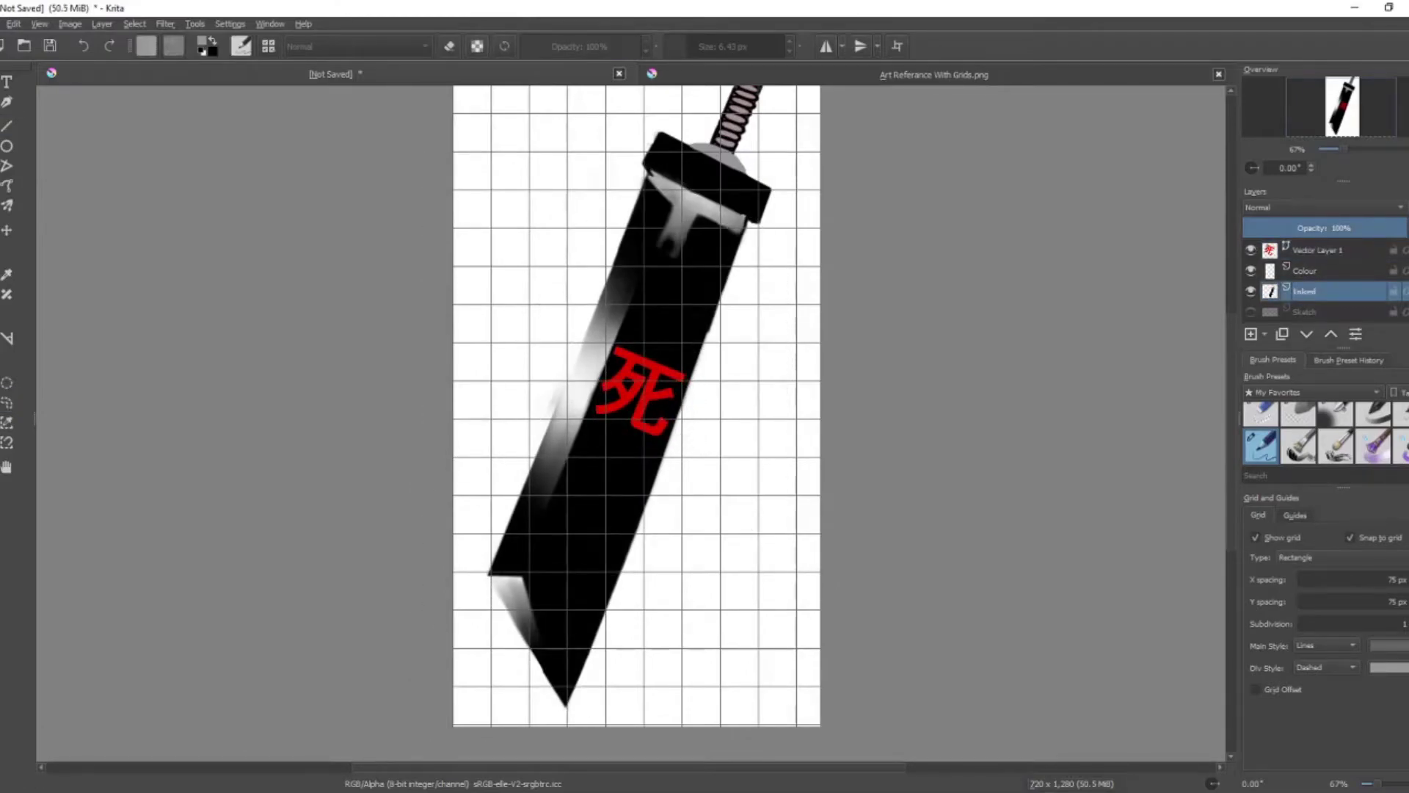
- Clean up the guard's lower edge above the grey collar and paint the handle solid grey
scroll(631, 425, down, 3)
scroll(631, 426, up, 12)
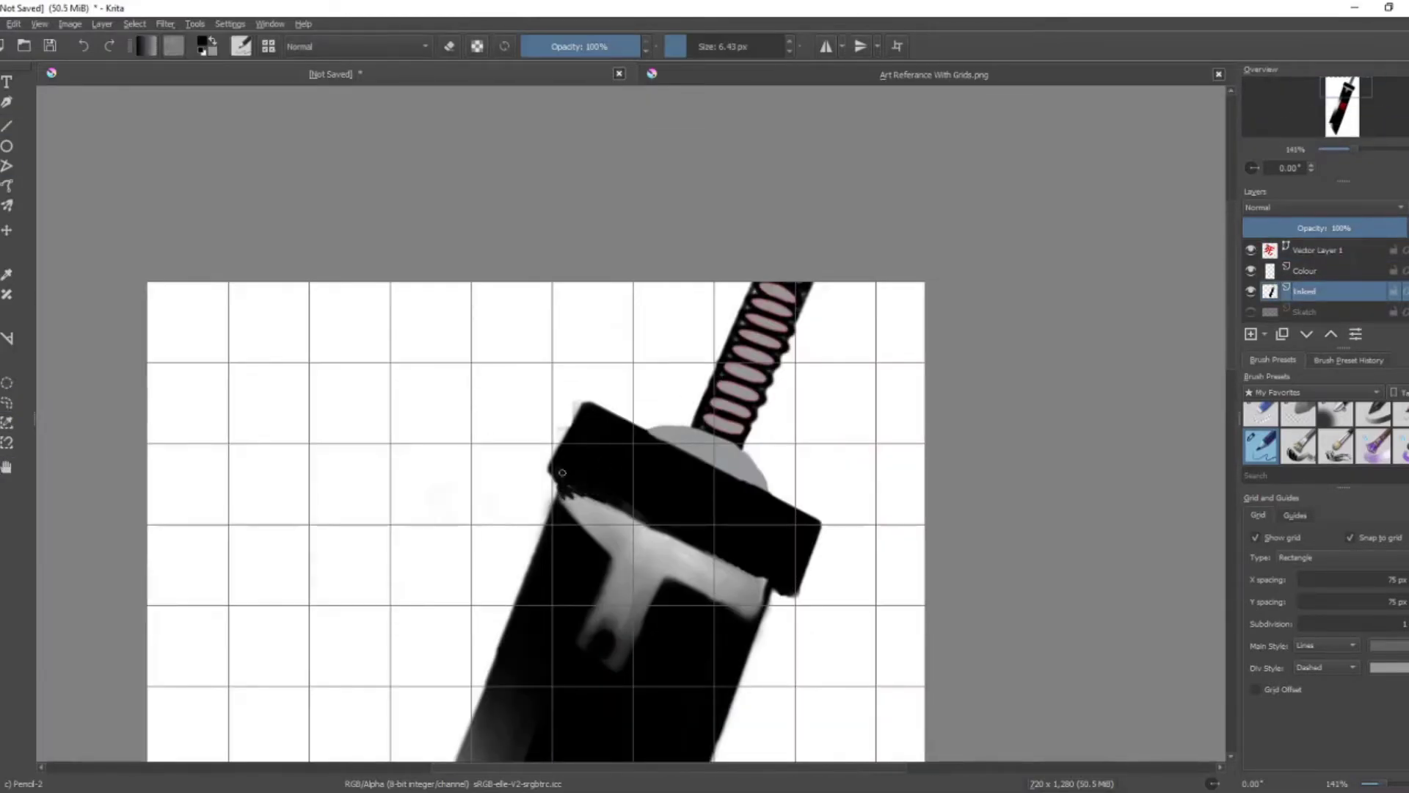
mouse_move(562, 472)
mouse_down()
mouse_move(639, 514)
mouse_move(625, 508)
mouse_up()
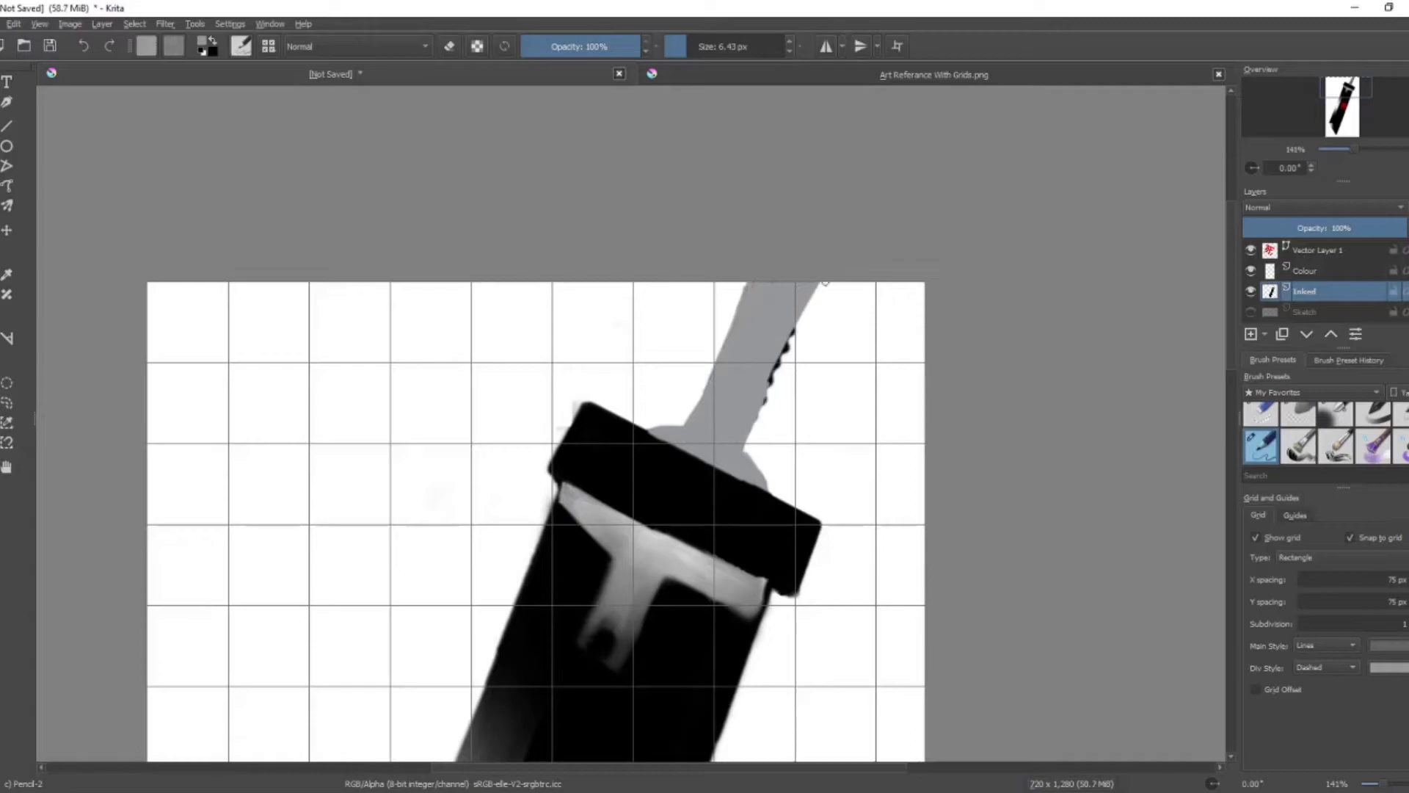
- Erase the jagged black bumps left along the handle's right edge
key(e)
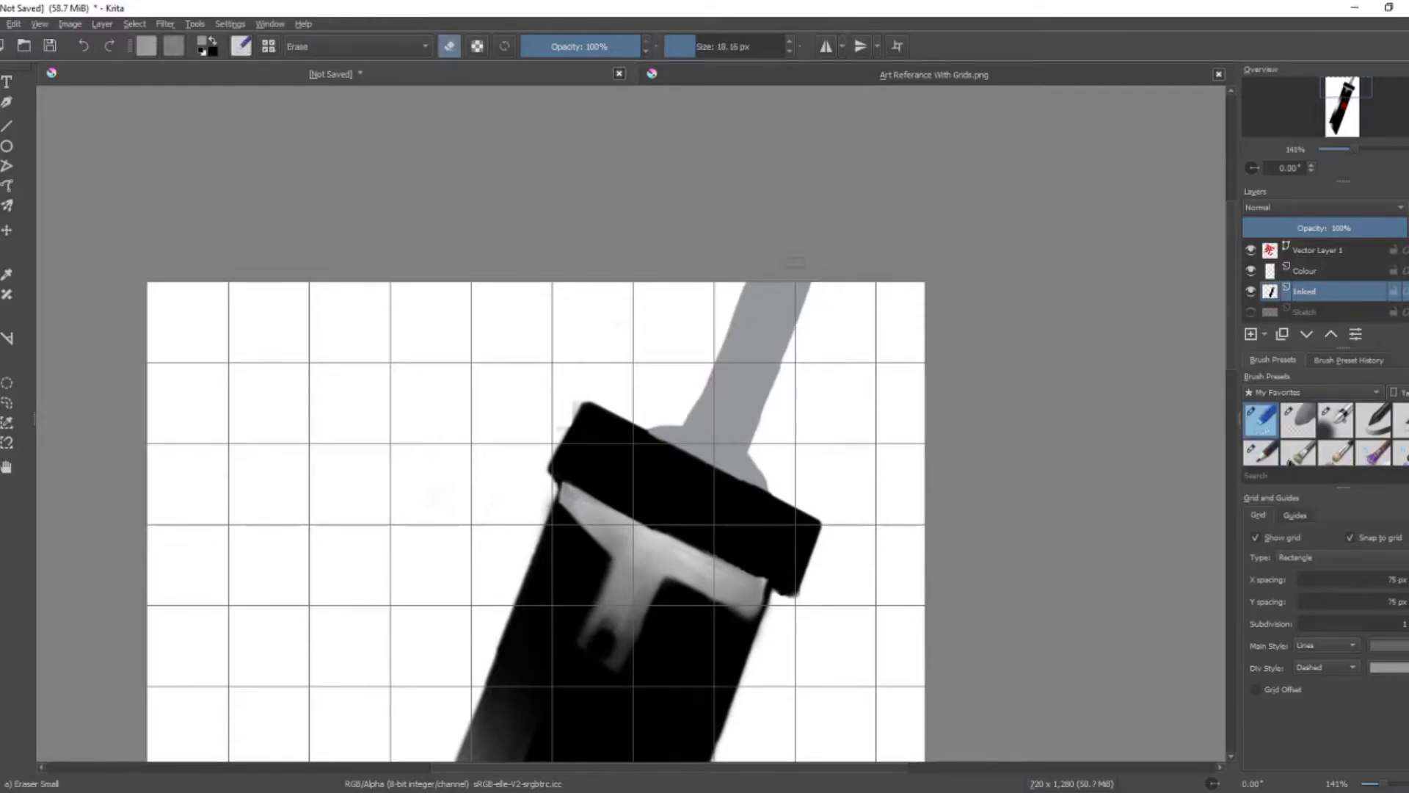
key(ctrl+plus)
key(e)
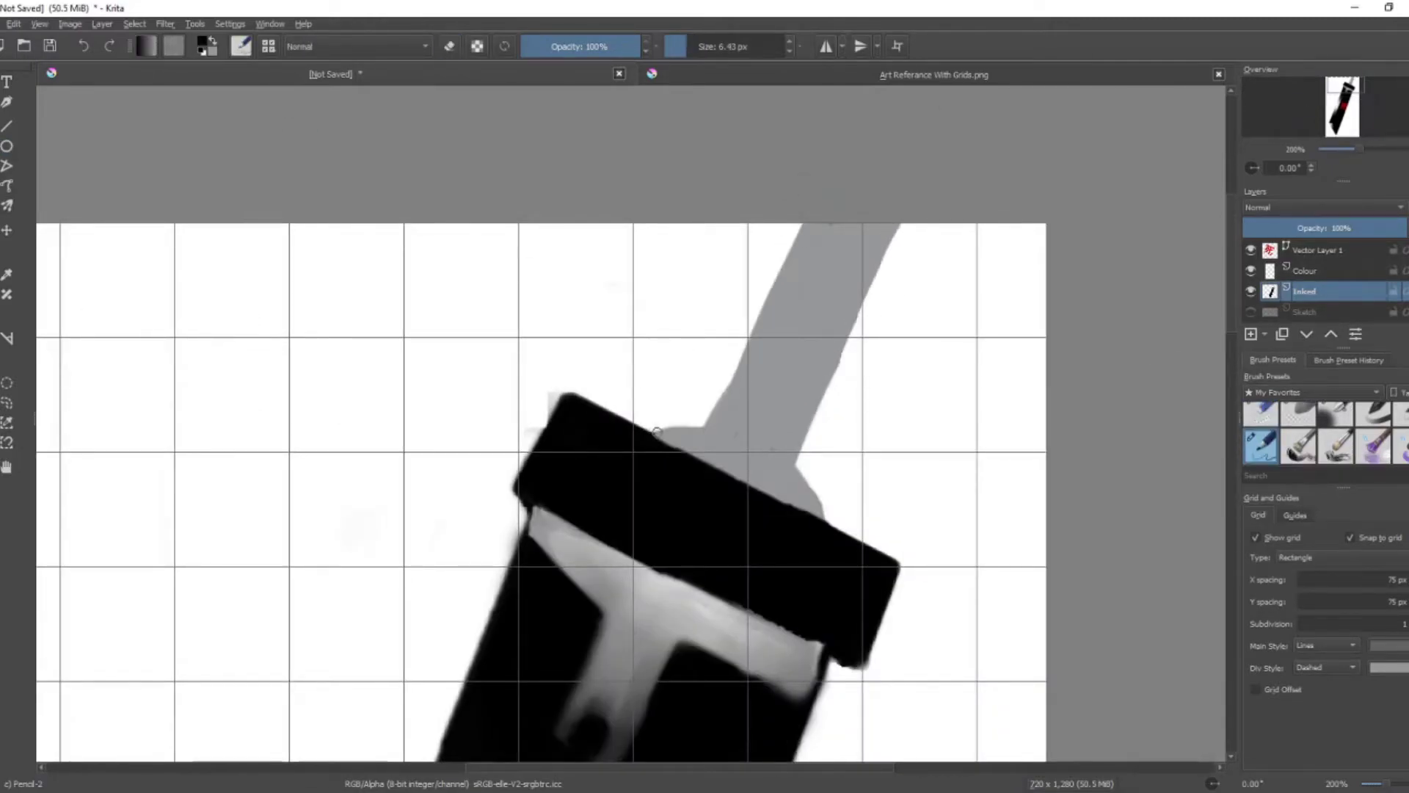
- Outline the grey handle and its collar in black on the Inked layer, and undo the freehand oval at the handle's base
drag(706, 424, 805, 224)
drag(897, 224, 797, 467)
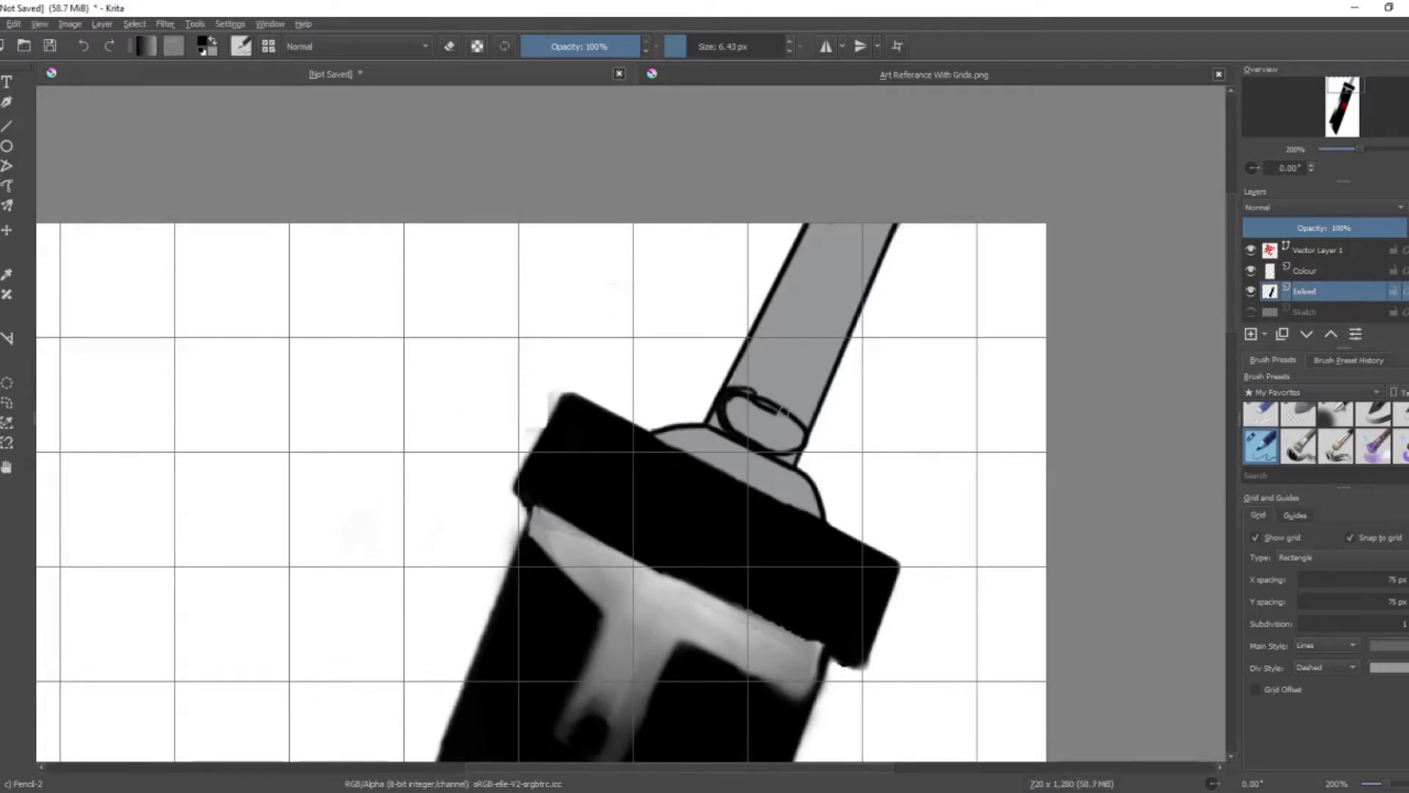
key(ctrl+z)
- Draw a vertical stack of seven flat black ellipses on the blank canvas beside the sword, redoing the uneven ones
key(F7)
drag(195, 392, 292, 442)
mouse_move(195, 338)
mouse_down()
mouse_move(295, 390)
mouse_move(325, 380)
mouse_up()
key(ctrl+z)
key(ctrl+z)
drag(204, 297, 329, 338)
drag(209, 257, 333, 298)
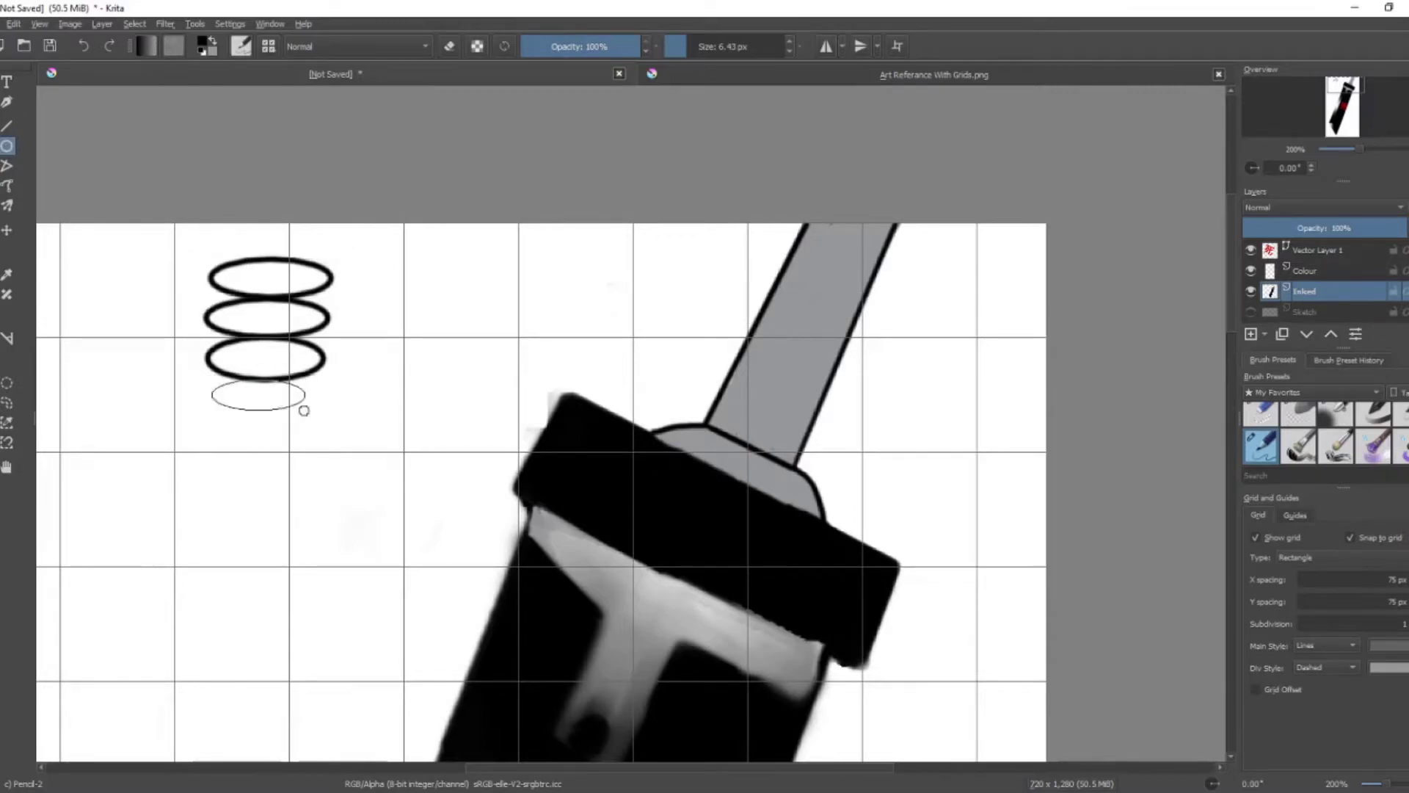
drag(288, 398, 327, 425)
drag(207, 424, 327, 467)
mouse_move(200, 467)
mouse_down()
mouse_move(327, 519)
mouse_move(331, 496)
mouse_move(328, 511)
mouse_up()
key(ctrl+z)
mouse_move(217, 512)
mouse_down()
mouse_move(318, 537)
mouse_move(325, 560)
mouse_up()
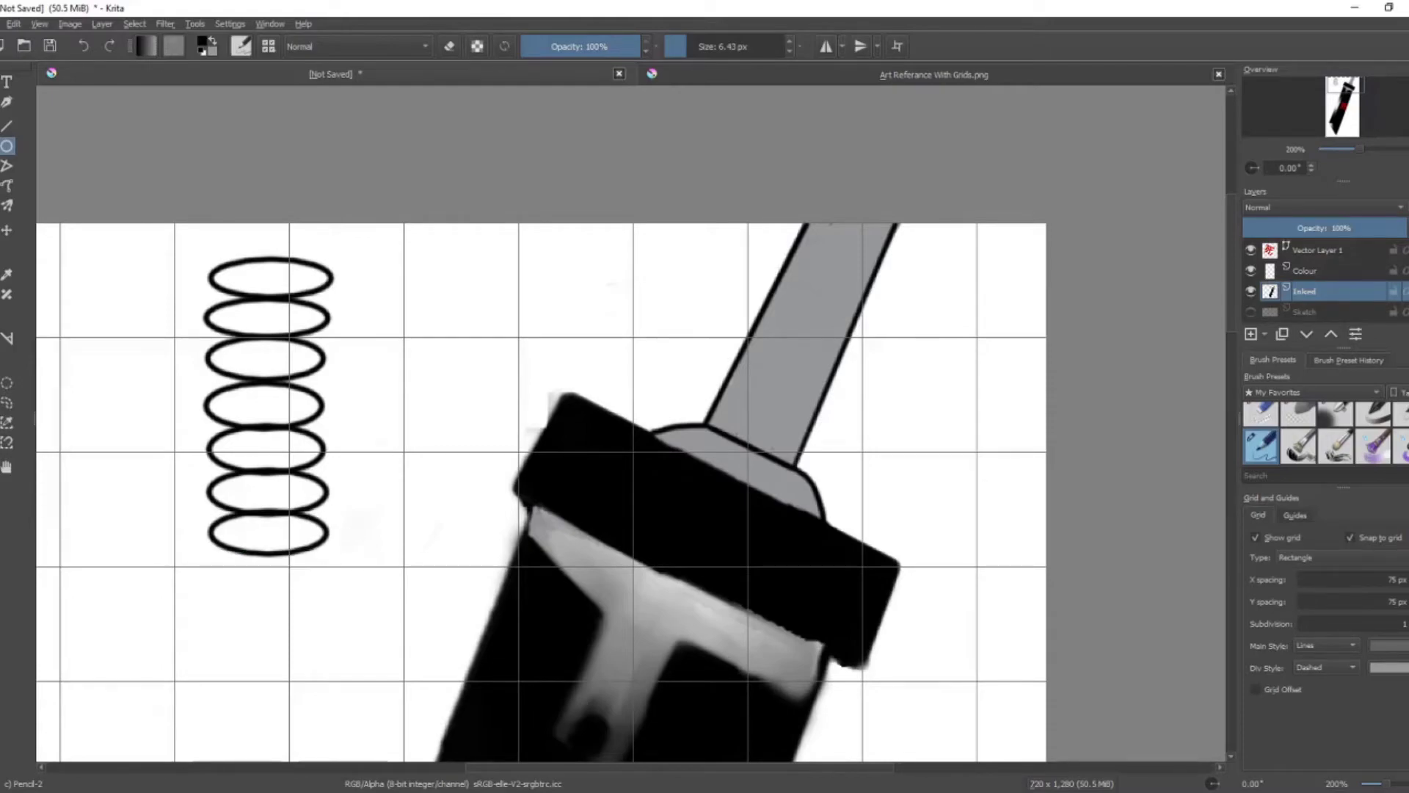
- Select most of the ellipses, then shrink, tilt and move them so they fit along the handle
drag(125, 242, 418, 477)
key(ctrl+t)
drag(345, 580, 220, 588)
drag(409, 305, 817, 292)
drag(673, 231, 723, 294)
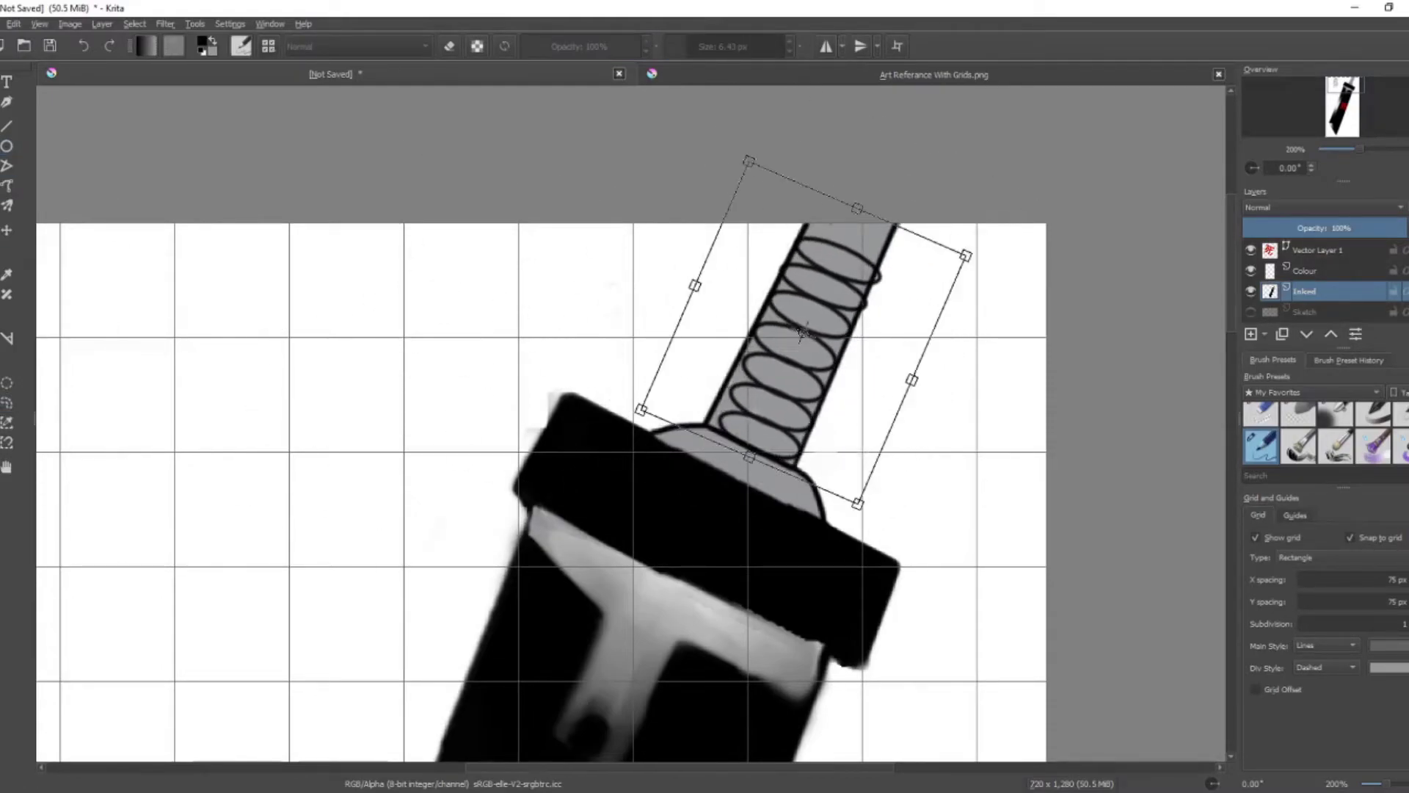
key(Return)
- Move a leftover ellipse onto the handle's top end, delete the remains beside the sword and clear the selection
drag(202, 323, 345, 376)
drag(203, 268, 859, 220)
key(ctrl+t)
key(Return)
key(Delete)
key(ctrl+shift+a)
- Erase the parts of the ellipses that stick out beyond the handle's right edge
key(e)
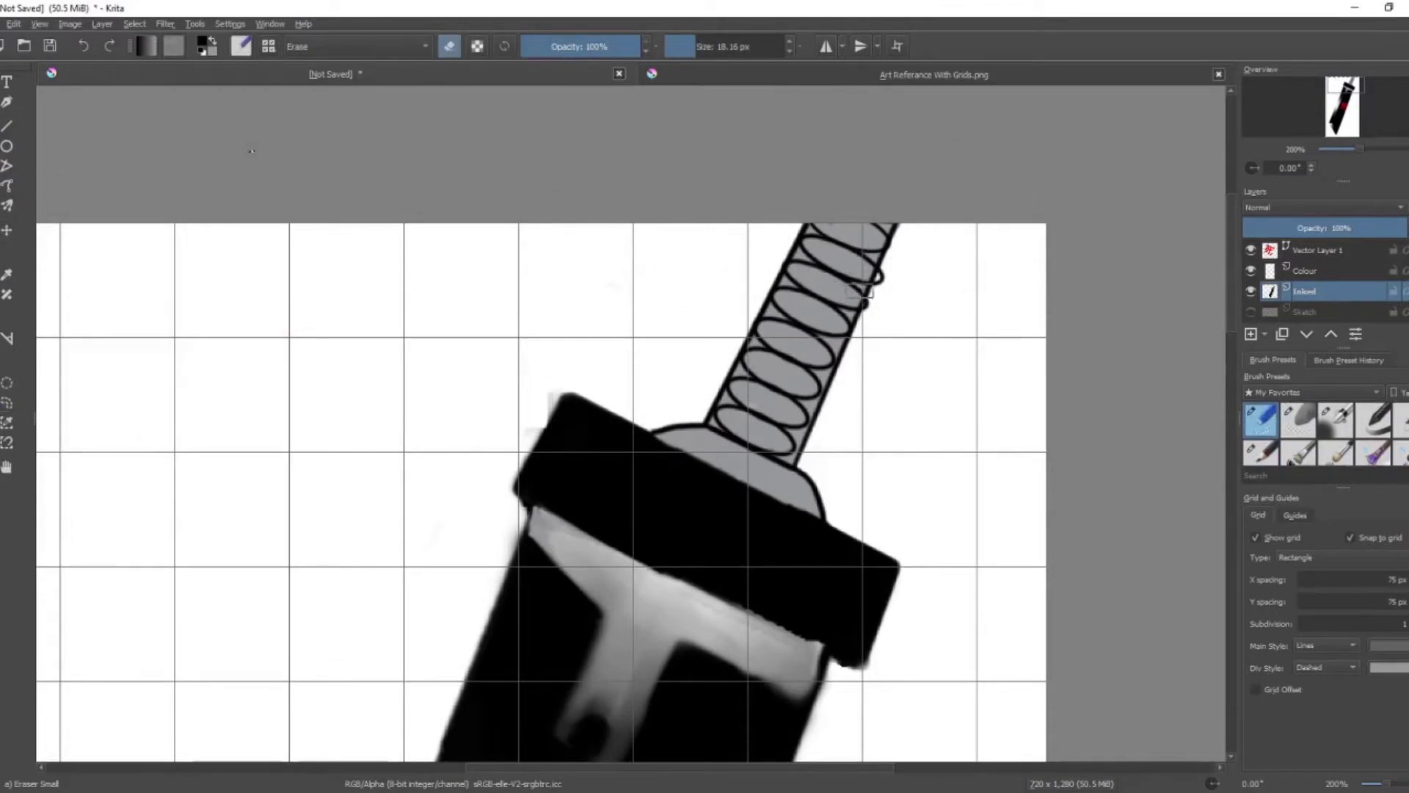
key(2)
key(plus)
key(plus)
key(plus)
key(plus)
key(plus)
key(plus)
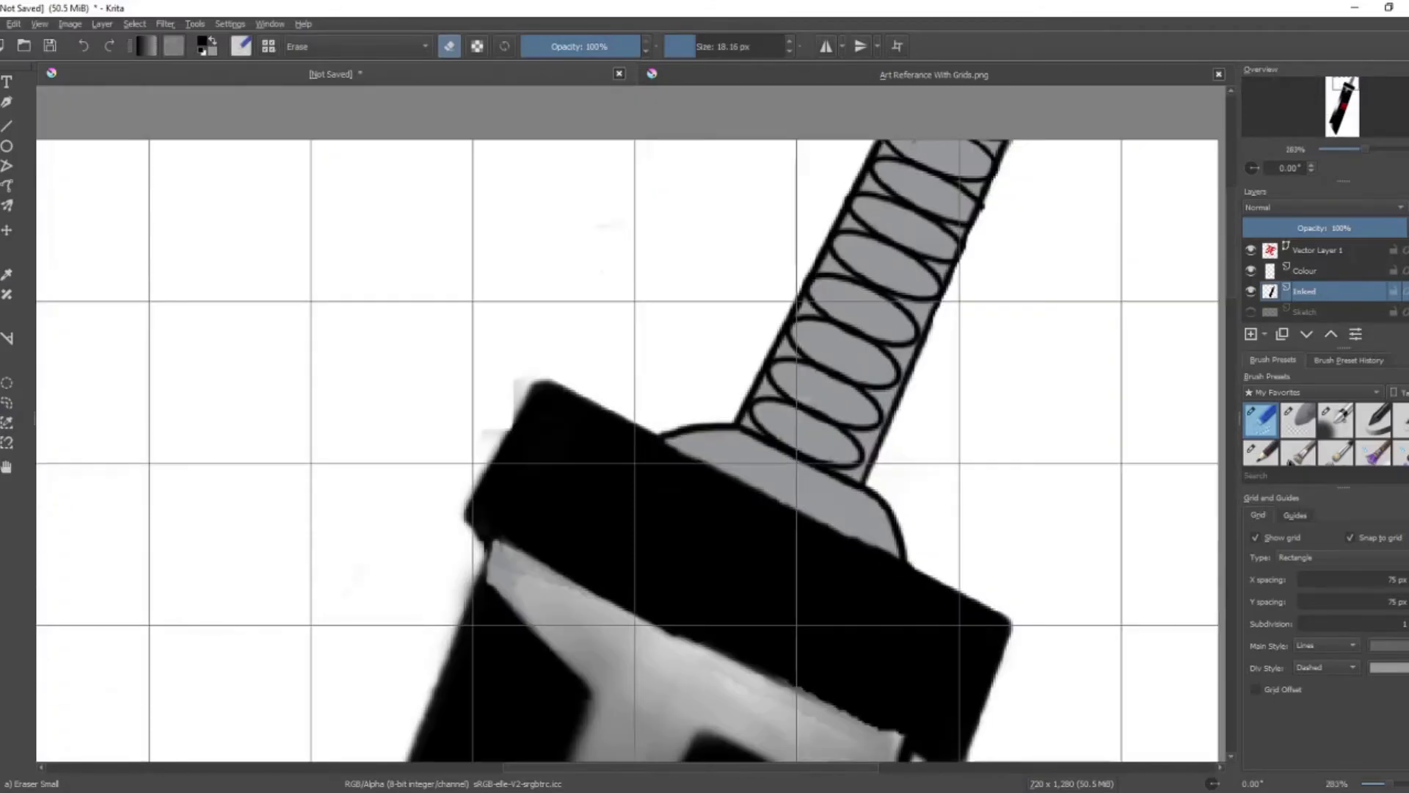
- Fill the ellipses along the handle solid black with the Pencil-2 brush, leaving grey gaps between them
key(d)
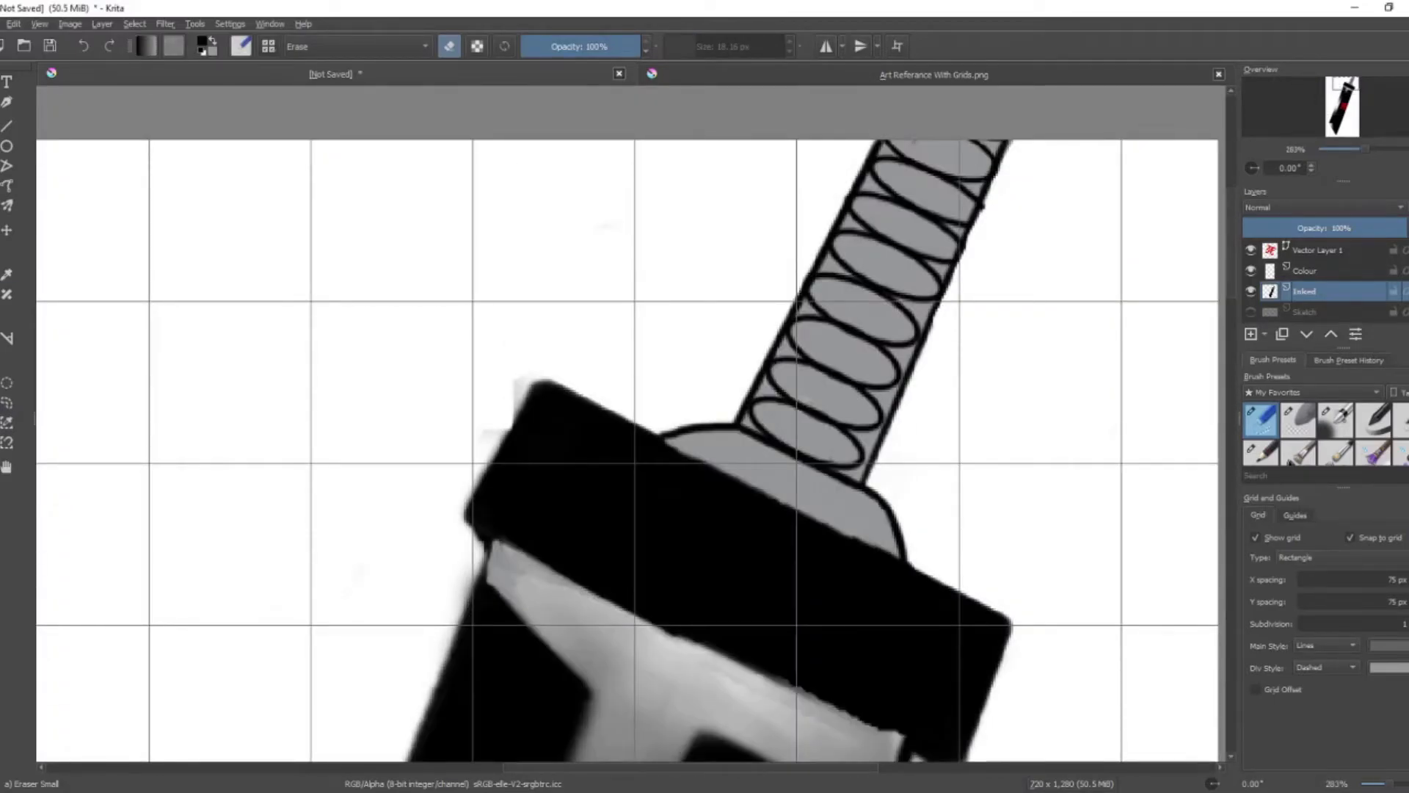
key(slash)
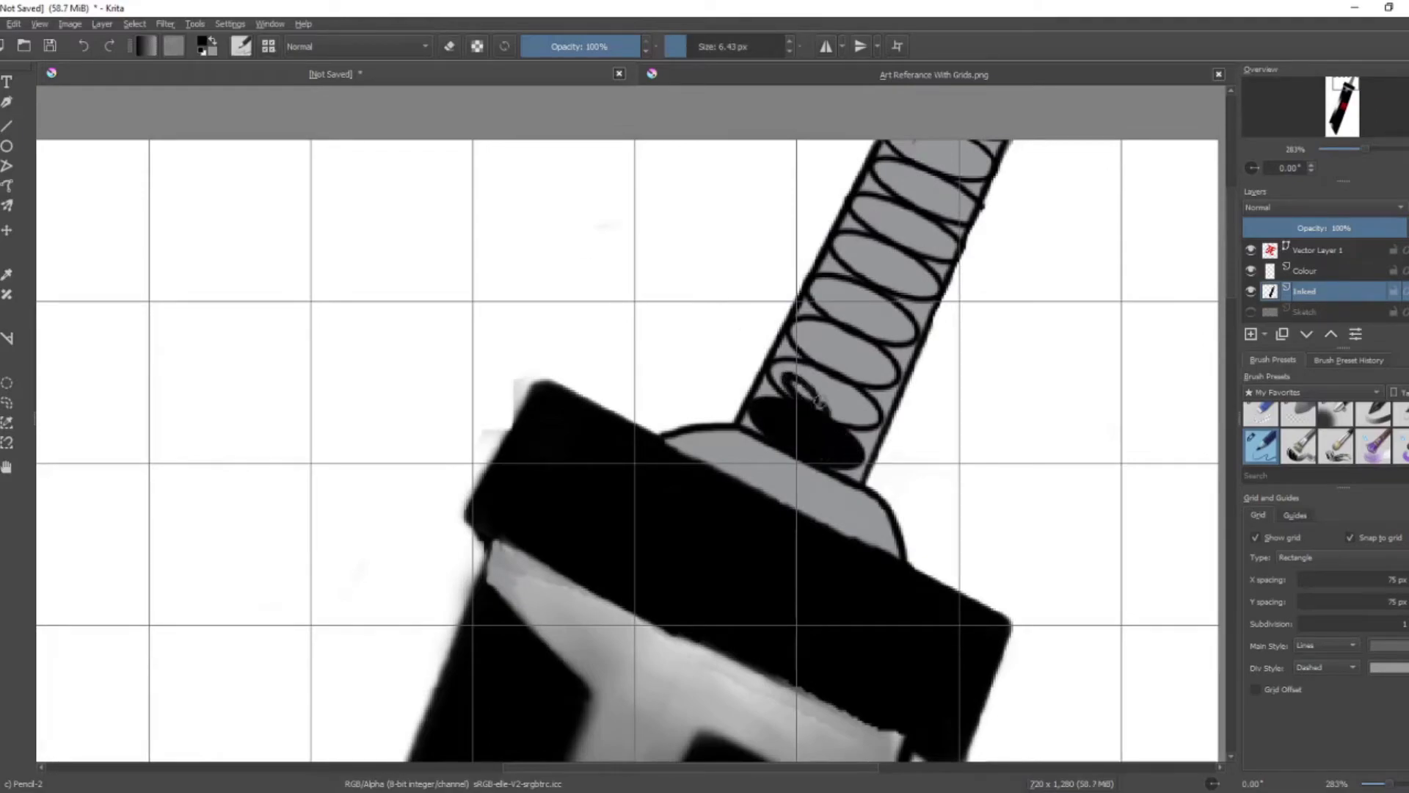
mouse_move(831, 287)
mouse_down()
mouse_move(909, 322)
mouse_move(851, 262)
mouse_move(906, 296)
mouse_move(886, 274)
mouse_move(904, 327)
mouse_move(862, 211)
mouse_move(931, 251)
mouse_move(877, 165)
mouse_up()
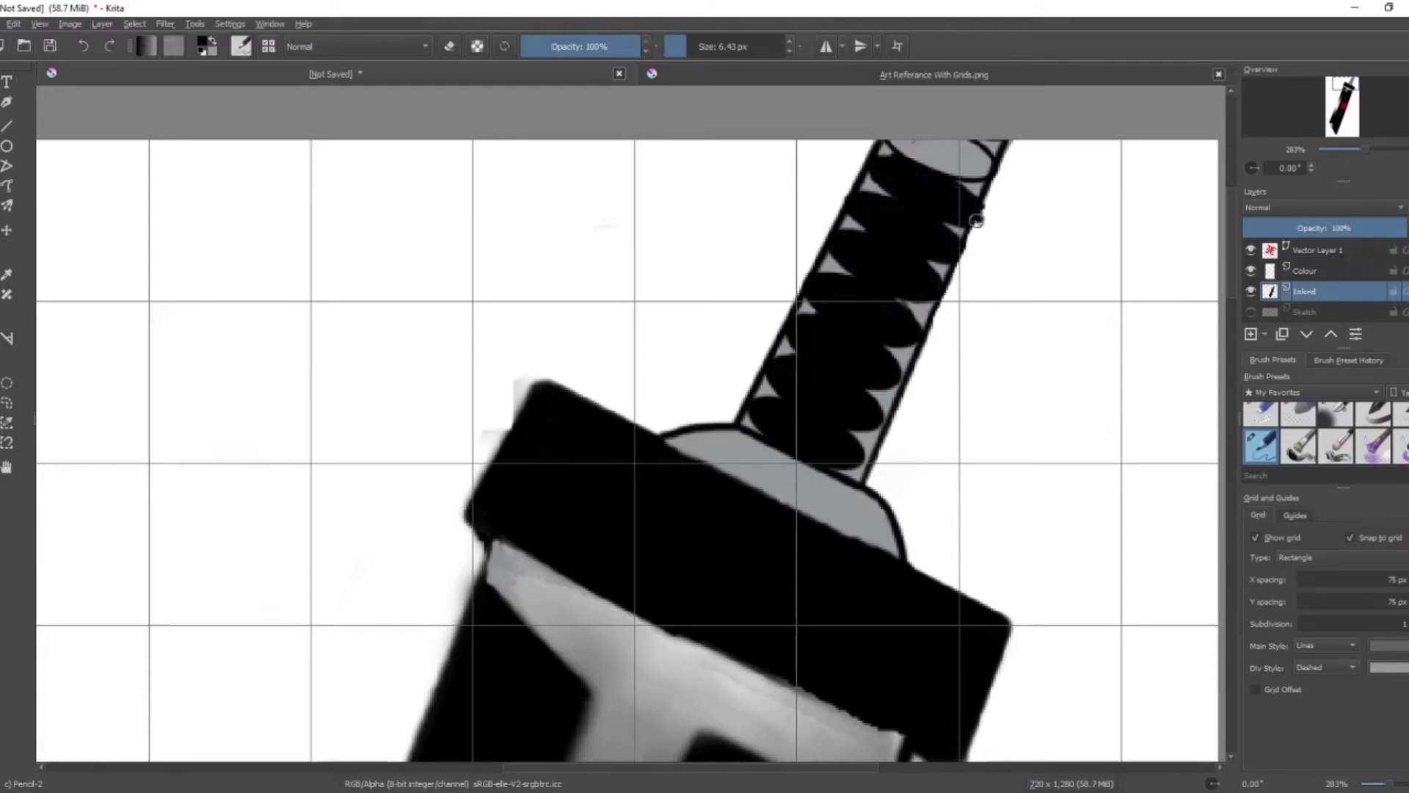
drag(964, 196, 980, 216)
drag(928, 161, 813, 319)
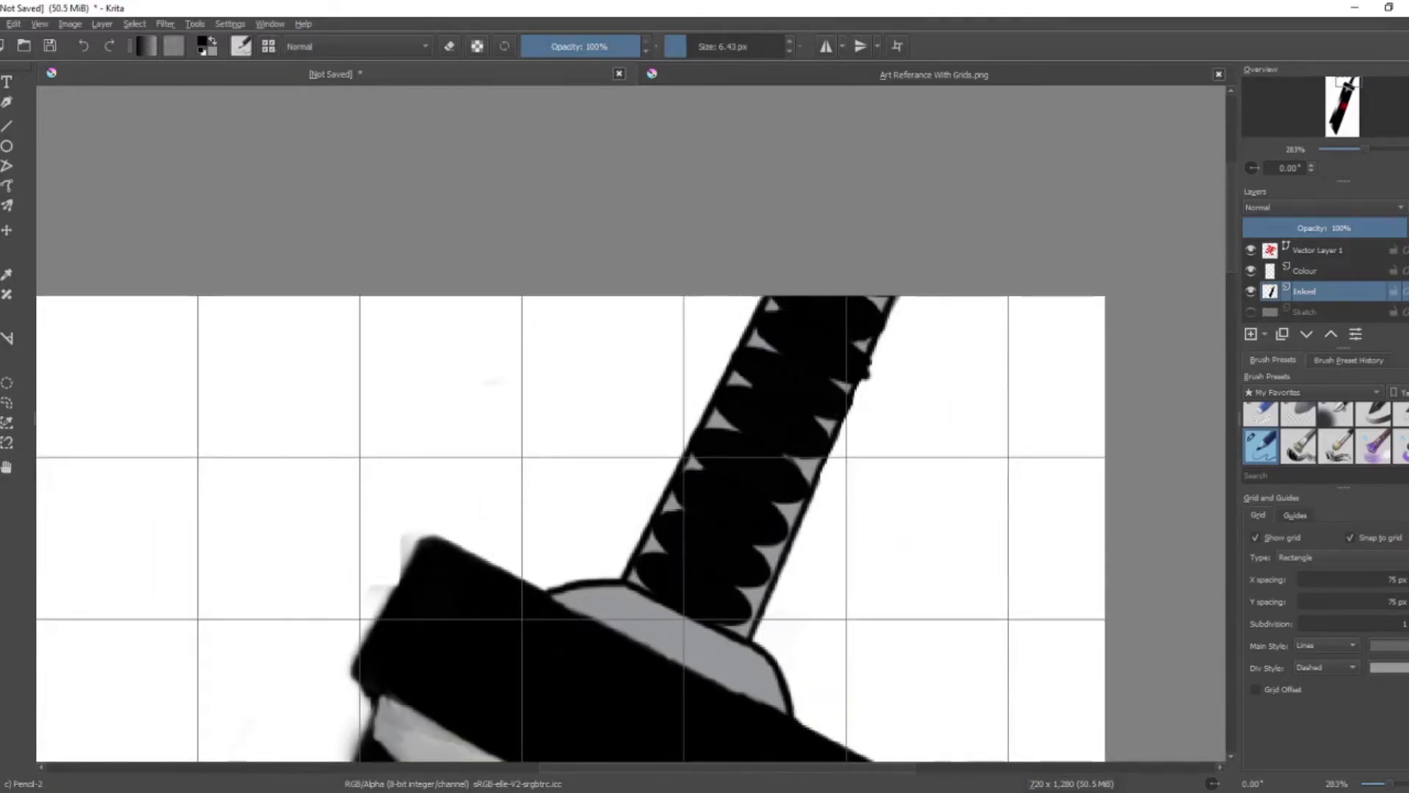
- Paint the grey band directly below the guard white on the Inked layer with a 22.44 px brush
key(minus)
key(minus)
key(minus)
key(minus)
key(minus)
key(minus)
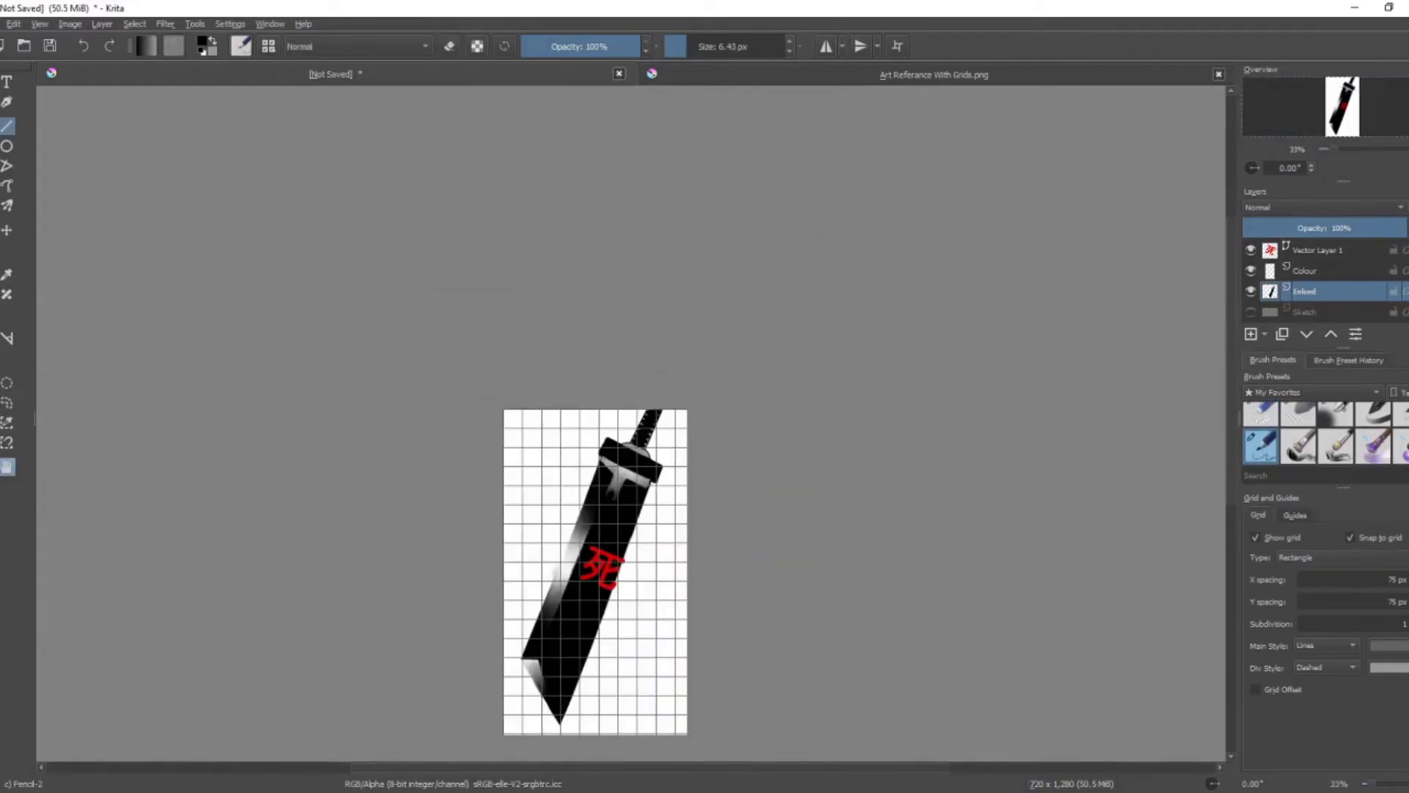
key(plus)
key(plus)
click(679, 418)
key(b)
click(1313, 291)
key(x)
scroll(789, 166, up, 4)
mouse_move(330, 323)
mouse_down()
mouse_move(531, 488)
mouse_move(514, 449)
mouse_move(741, 599)
mouse_move(580, 496)
mouse_up()
key(ctrl+z)
key(bracketright)
key(bracketright)
mouse_move(543, 440)
mouse_down()
mouse_move(715, 536)
mouse_move(551, 527)
mouse_move(709, 583)
mouse_move(720, 564)
mouse_move(703, 641)
mouse_up()
- Trim the white band's lower edge with black where it meets the grey highlight strip
key(x)
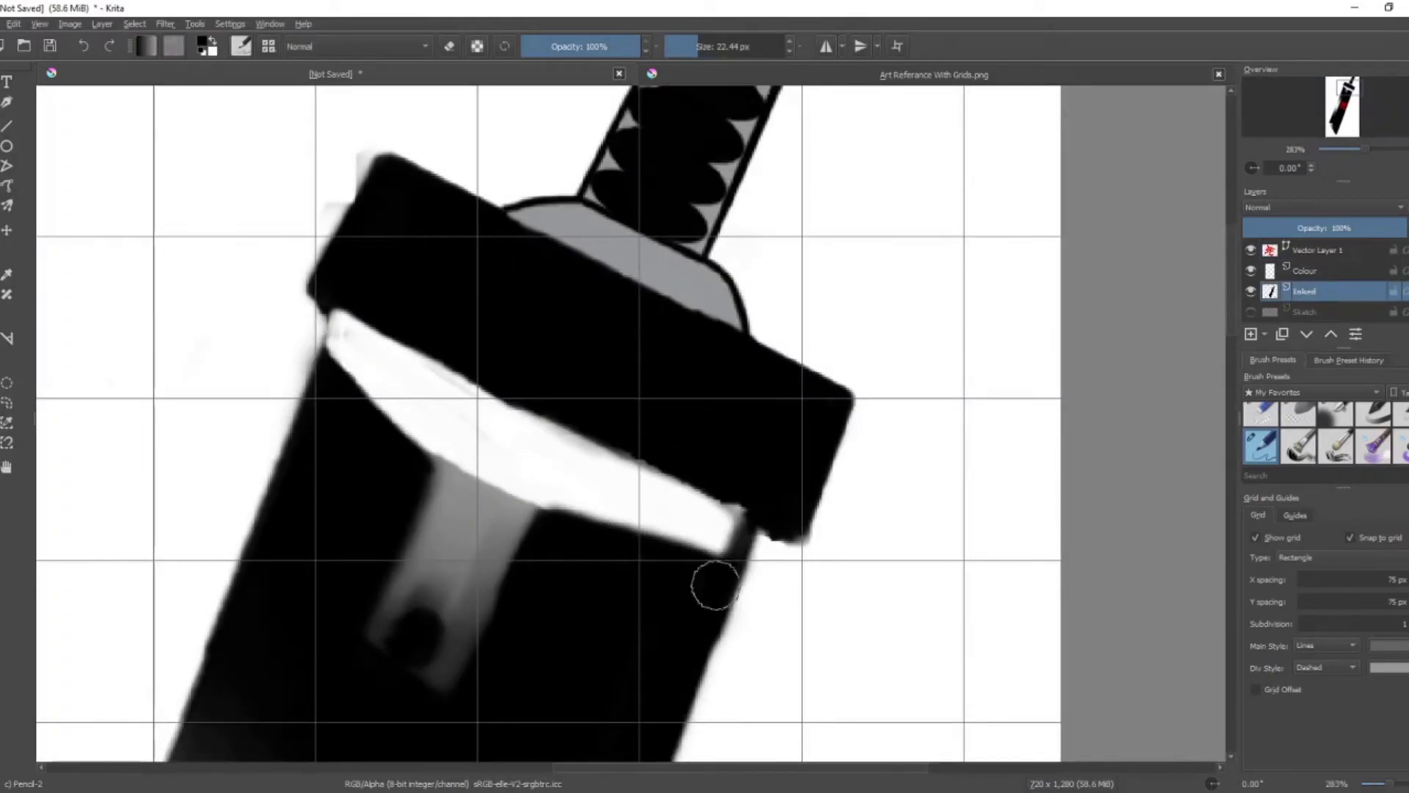
key(slash)
mouse_move(452, 461)
mouse_down()
mouse_move(450, 499)
mouse_move(432, 467)
mouse_move(567, 455)
mouse_move(504, 512)
mouse_move(625, 474)
mouse_move(447, 411)
mouse_move(469, 437)
mouse_move(455, 392)
mouse_move(512, 470)
mouse_move(549, 494)
mouse_move(541, 412)
mouse_move(464, 452)
mouse_move(627, 521)
mouse_move(651, 514)
mouse_move(544, 466)
mouse_up()
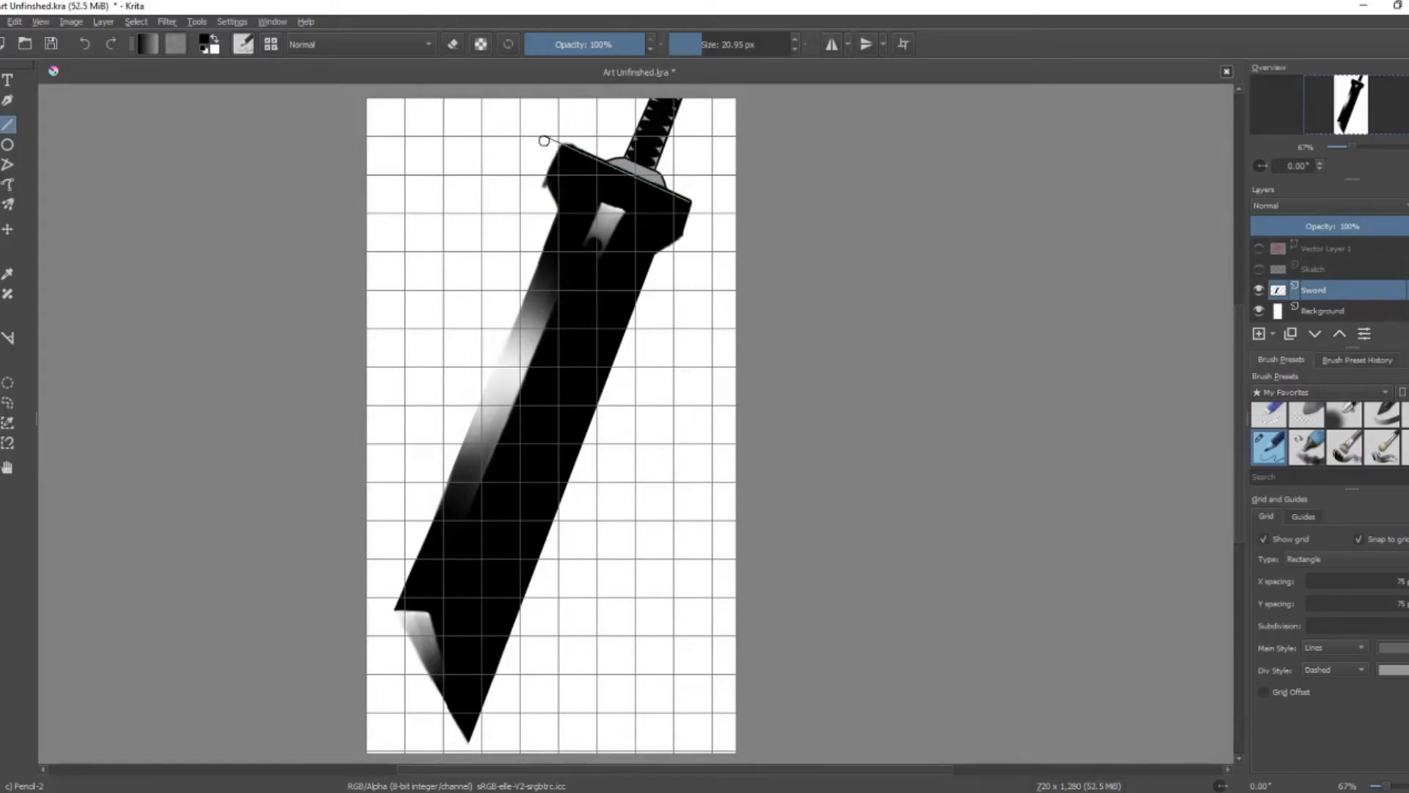
- Clean up the guard's edges on the Sword layer with the Eraser Small brush at 25 px
key(b)
key(e)
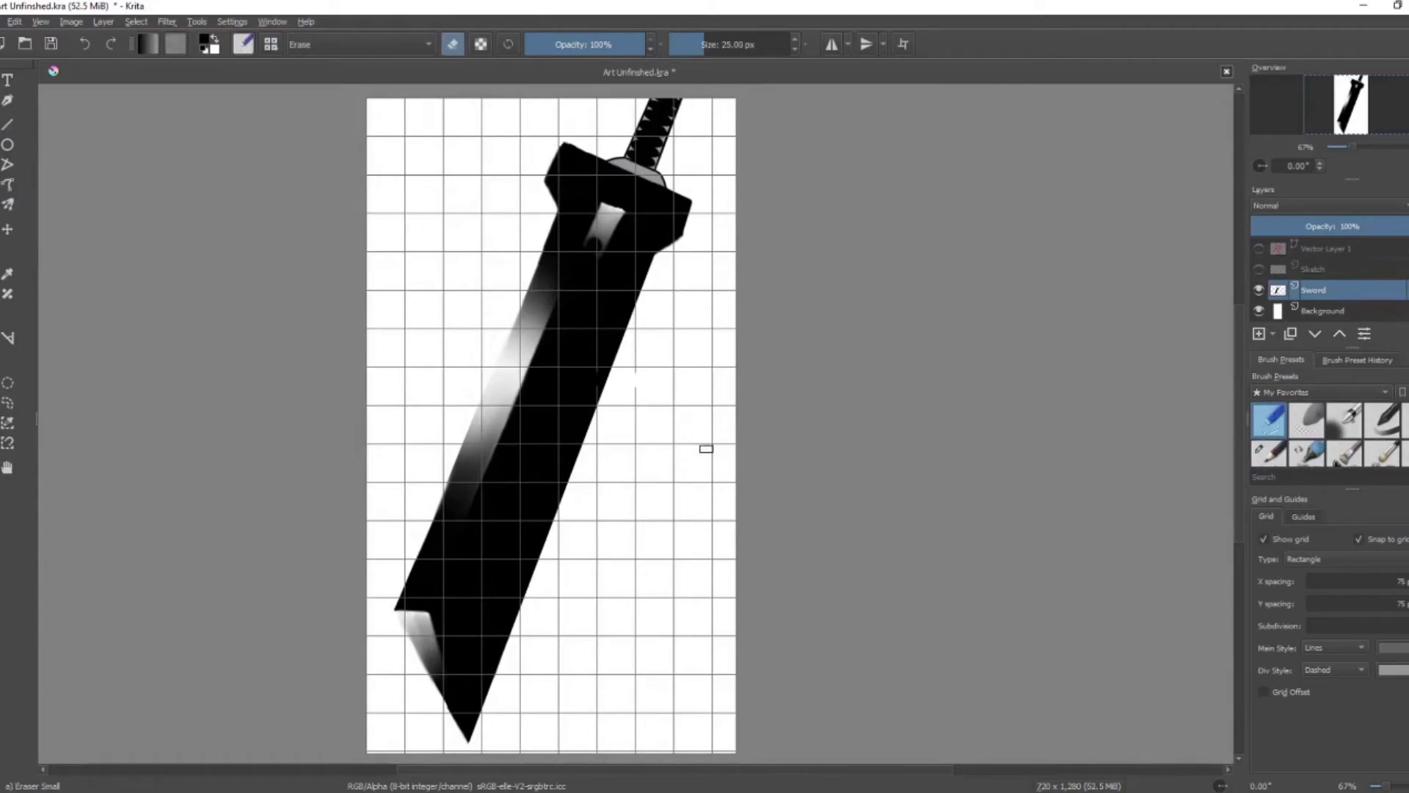
key(/)
- Select the blade and lower part of the guard on the Sword layer and shift them slightly up and to the left
click(8, 403)
mouse_move(593, 193)
mouse_down()
mouse_move(440, 738)
mouse_move(545, 164)
mouse_up()
key(ctrl+t)
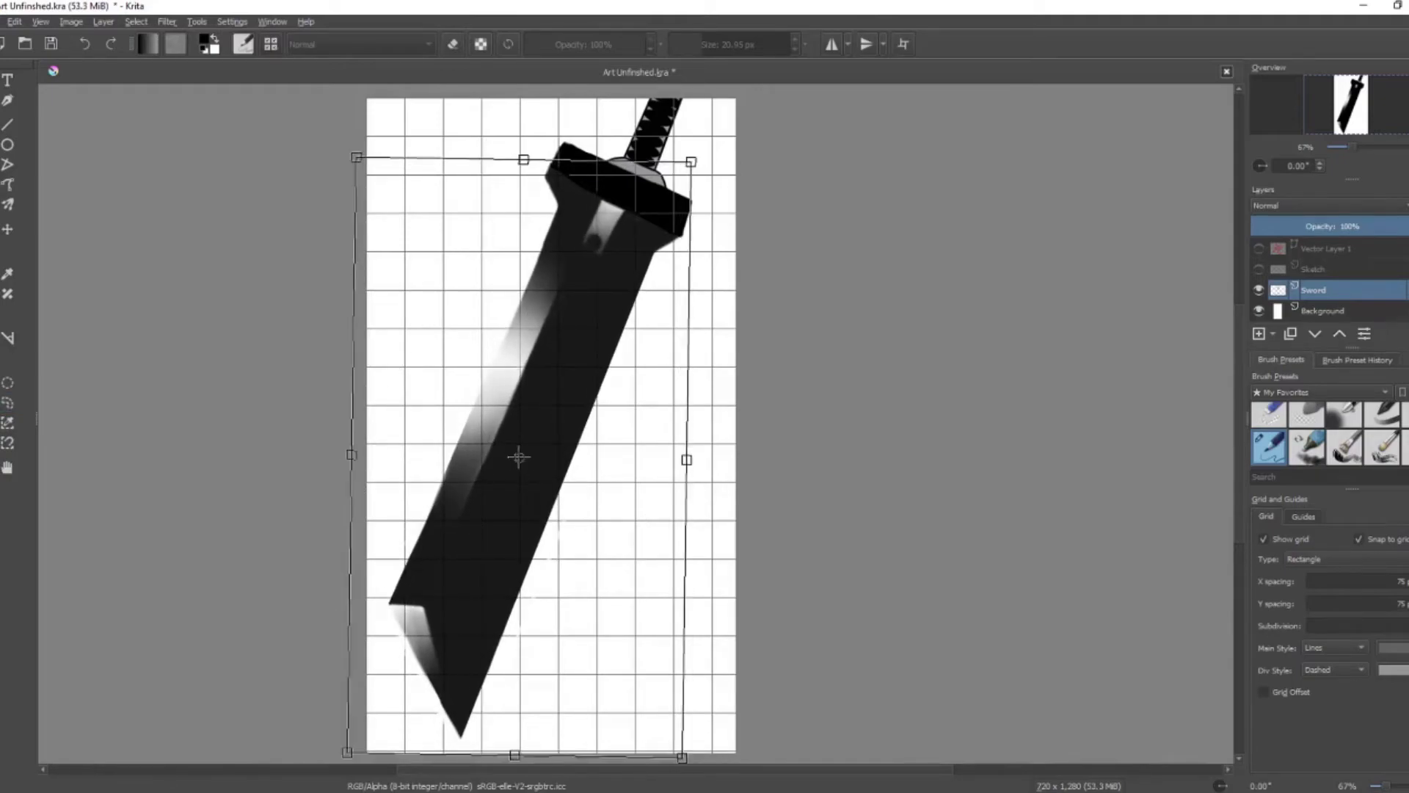
drag(519, 457, 520, 455)
key(Return)
- Fill in the guard's upper edge with black and erase its ragged left end into a straight edge
key(b)
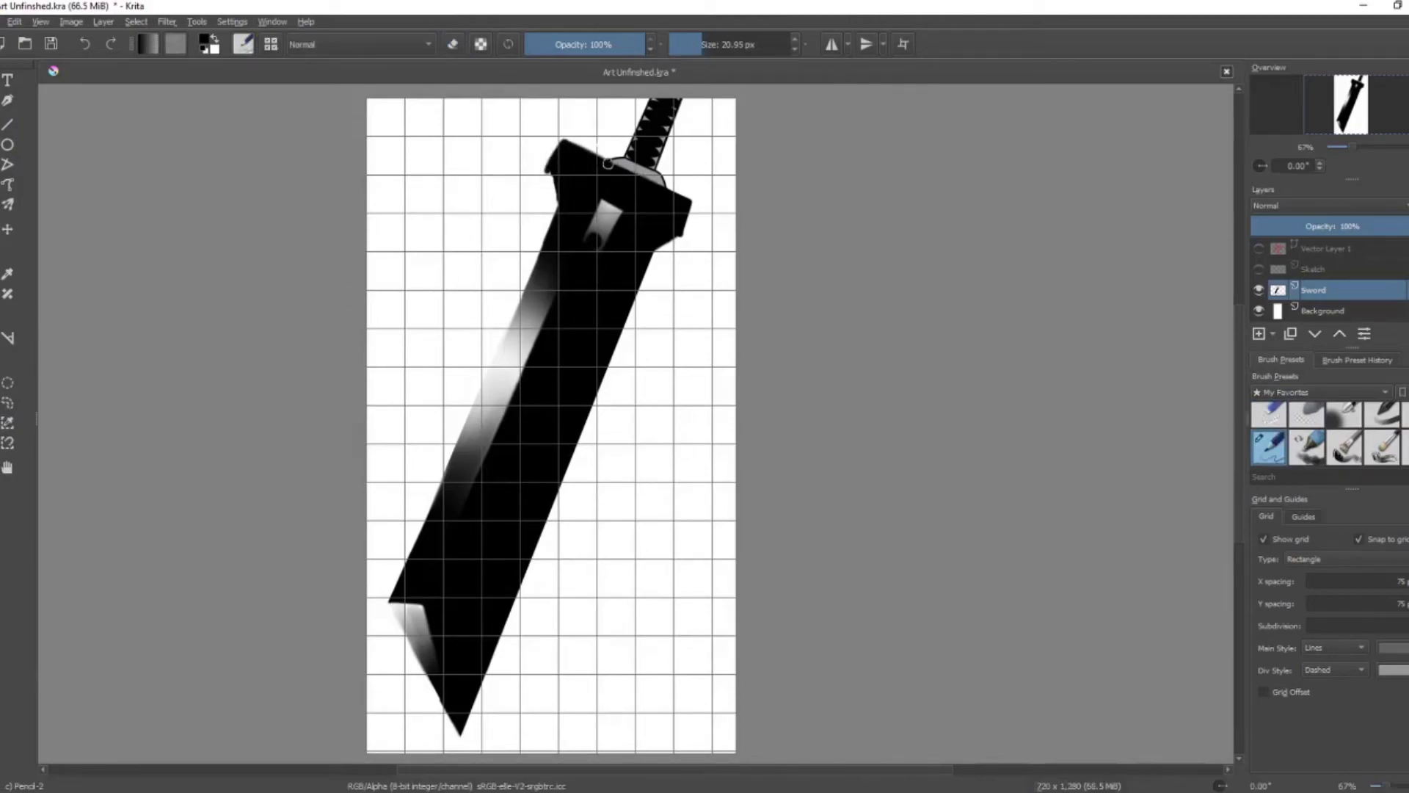
key(e)
key(e)
key(e)
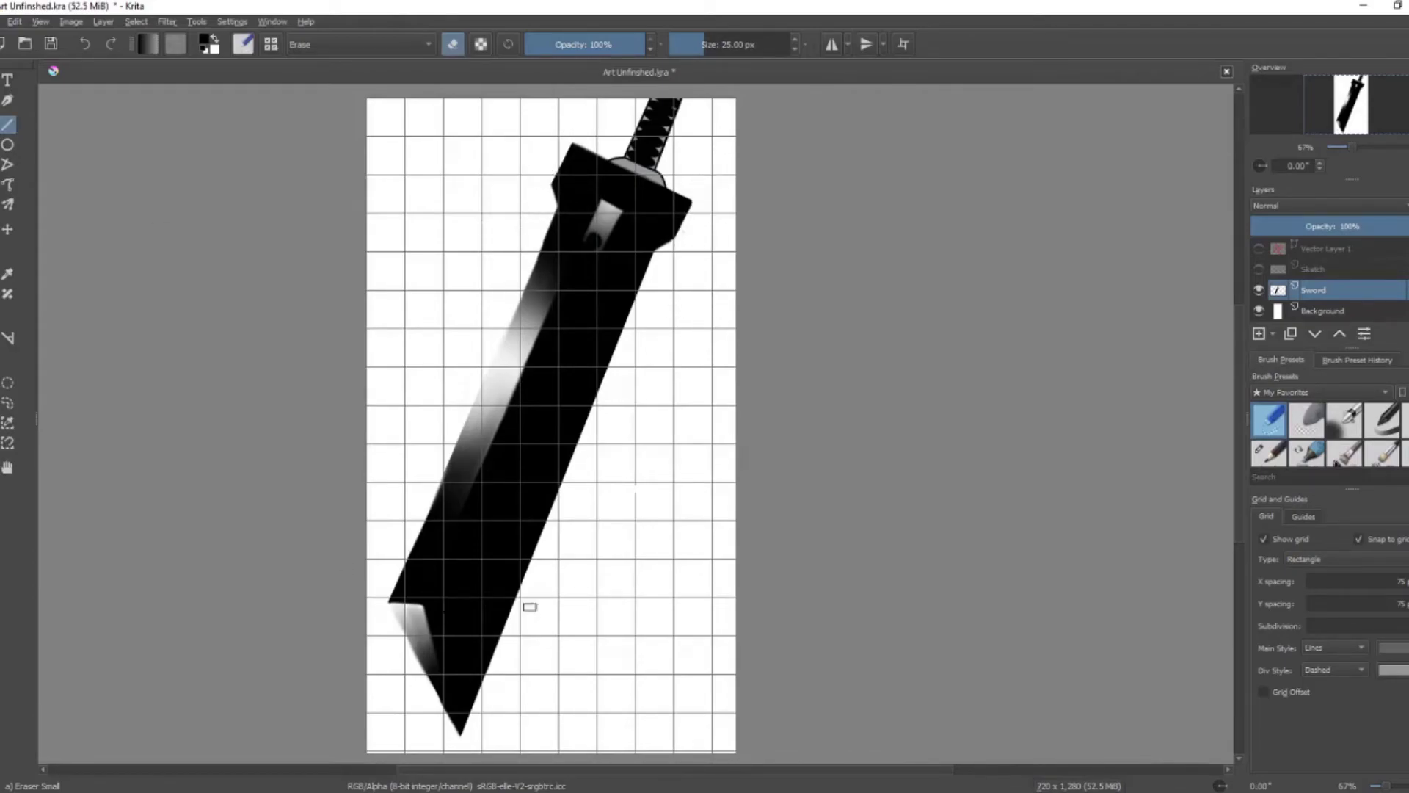
key(slash)
- Blend a black shadow into the grey collar beneath the handle and straighten the guard's upper edge with a black line
scroll(631, 139, up, 7)
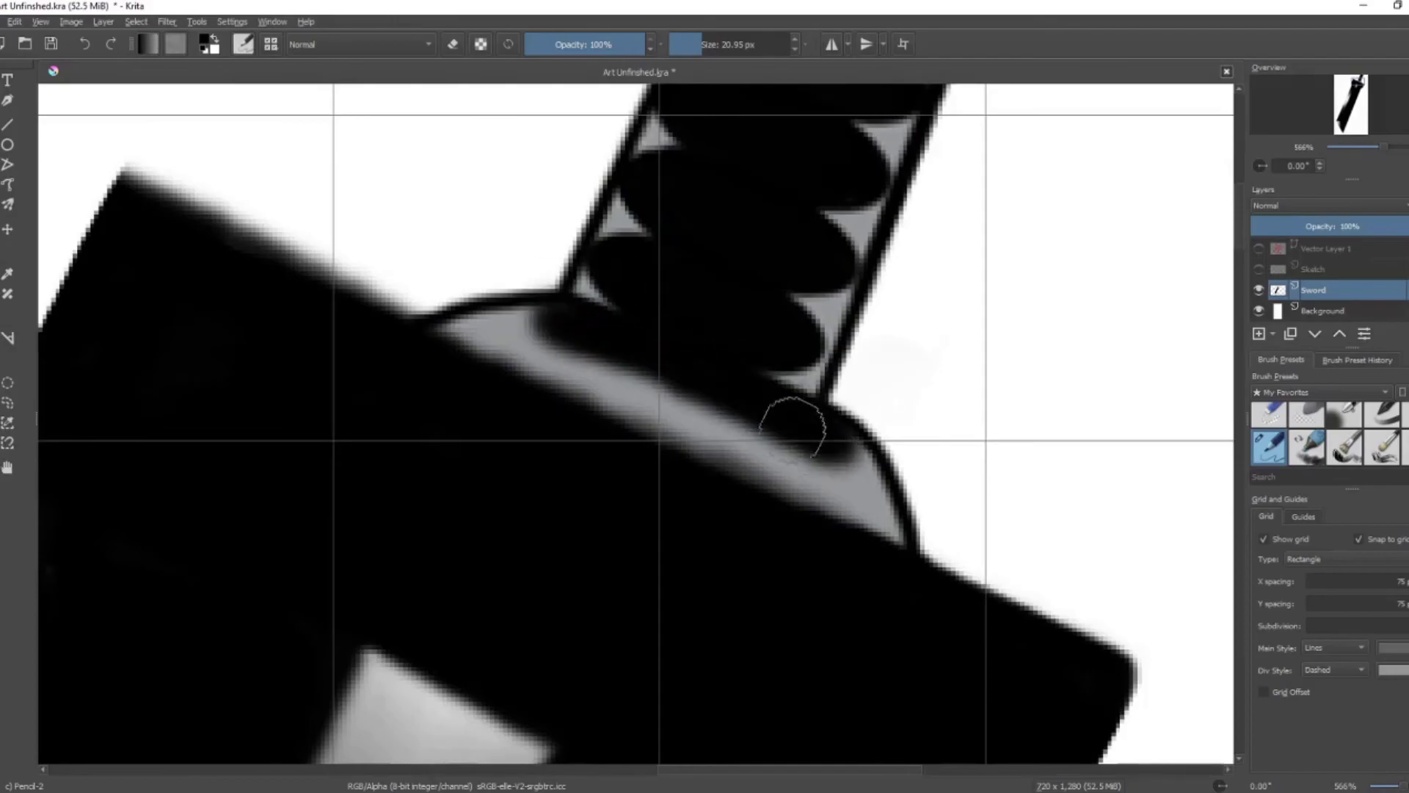
right_click(507, 309)
mouse_move(497, 337)
mouse_down()
mouse_move(704, 384)
mouse_move(844, 506)
mouse_up()
key(slash)
drag(142, 227, 960, 613)
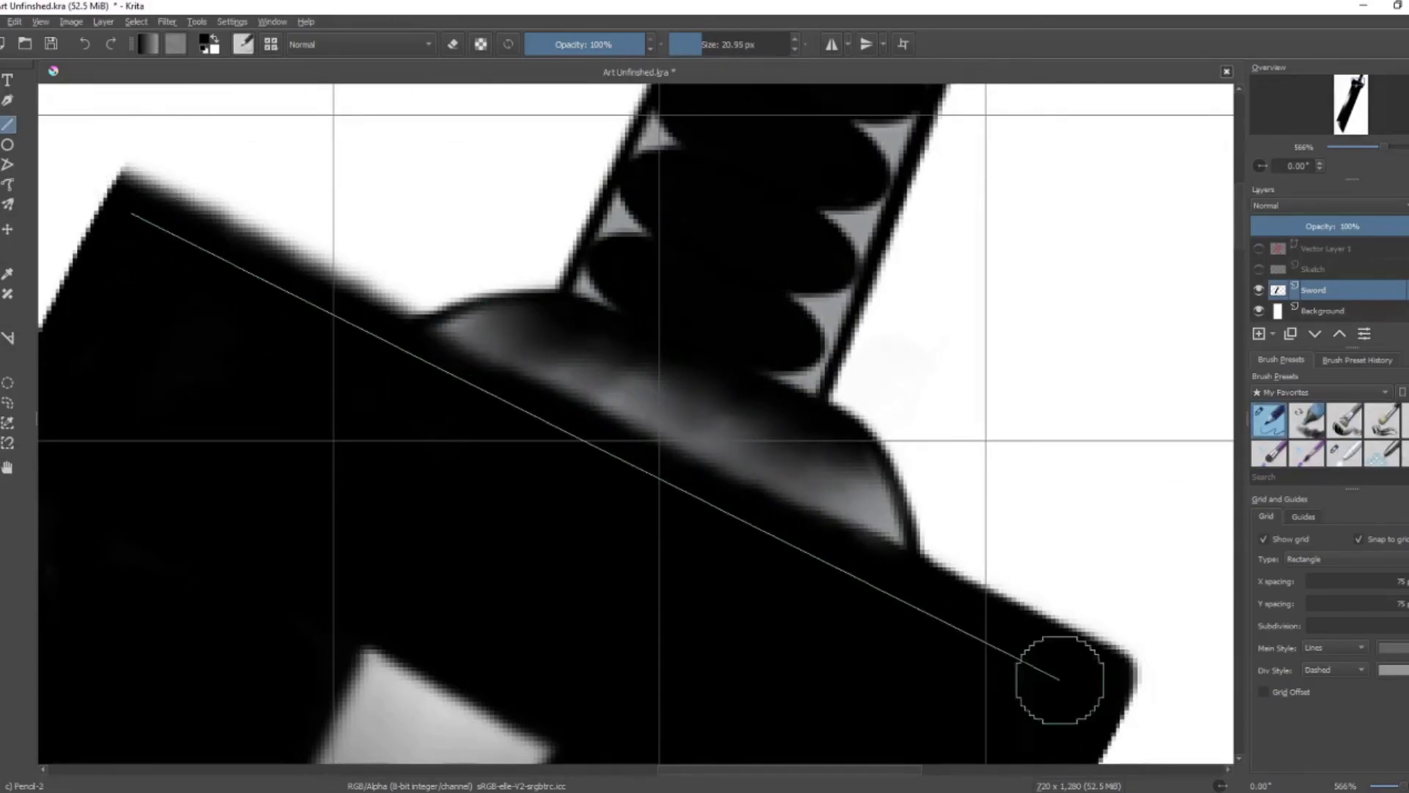
- Smooth the collar's shading with the Blender Basic brush at 18.16 px
scroll(960, 613, down, 6)
scroll(450, 505, up, 8)
scroll(451, 505, down, 3)
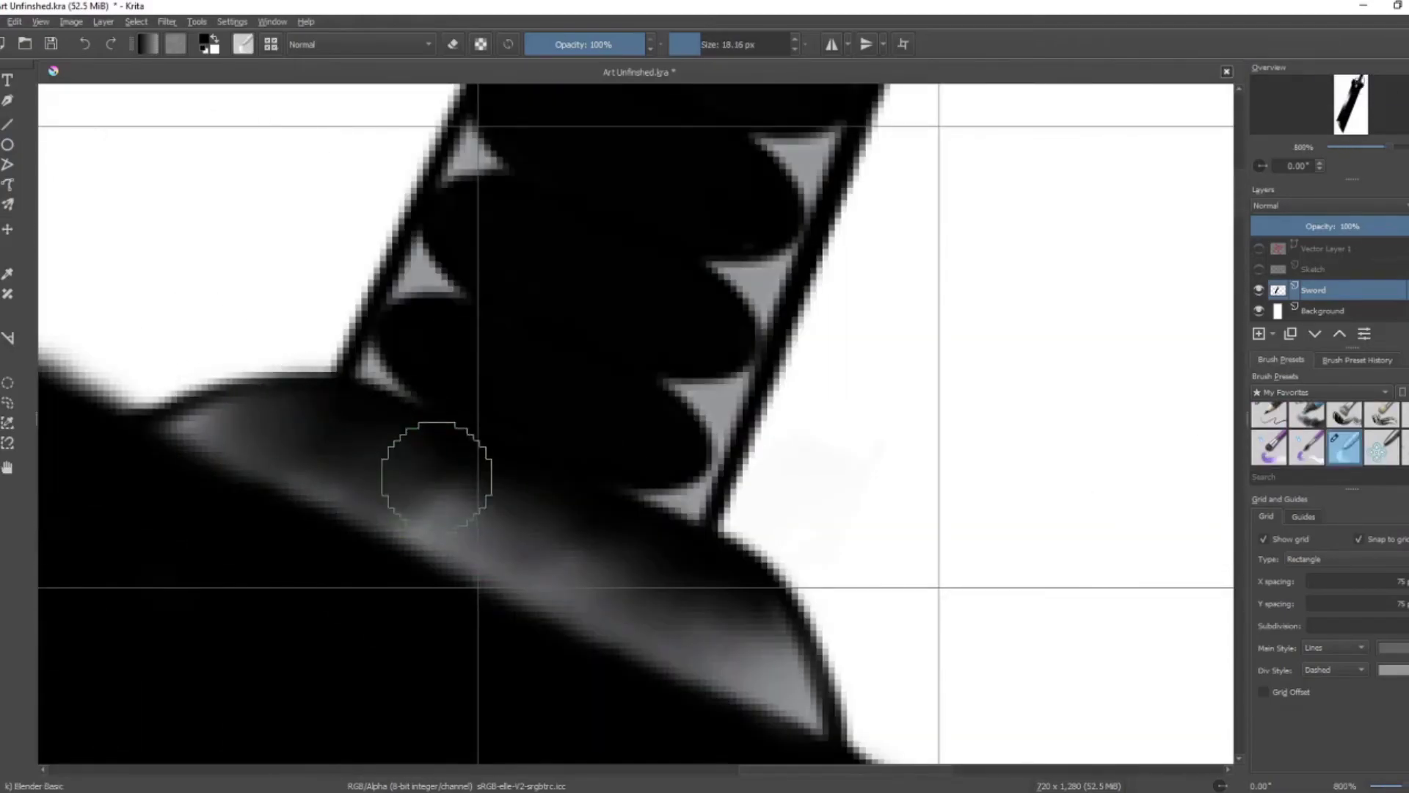
- Trim the guard's right corner and side with straight eraser strokes
key(slash)
key(slash)
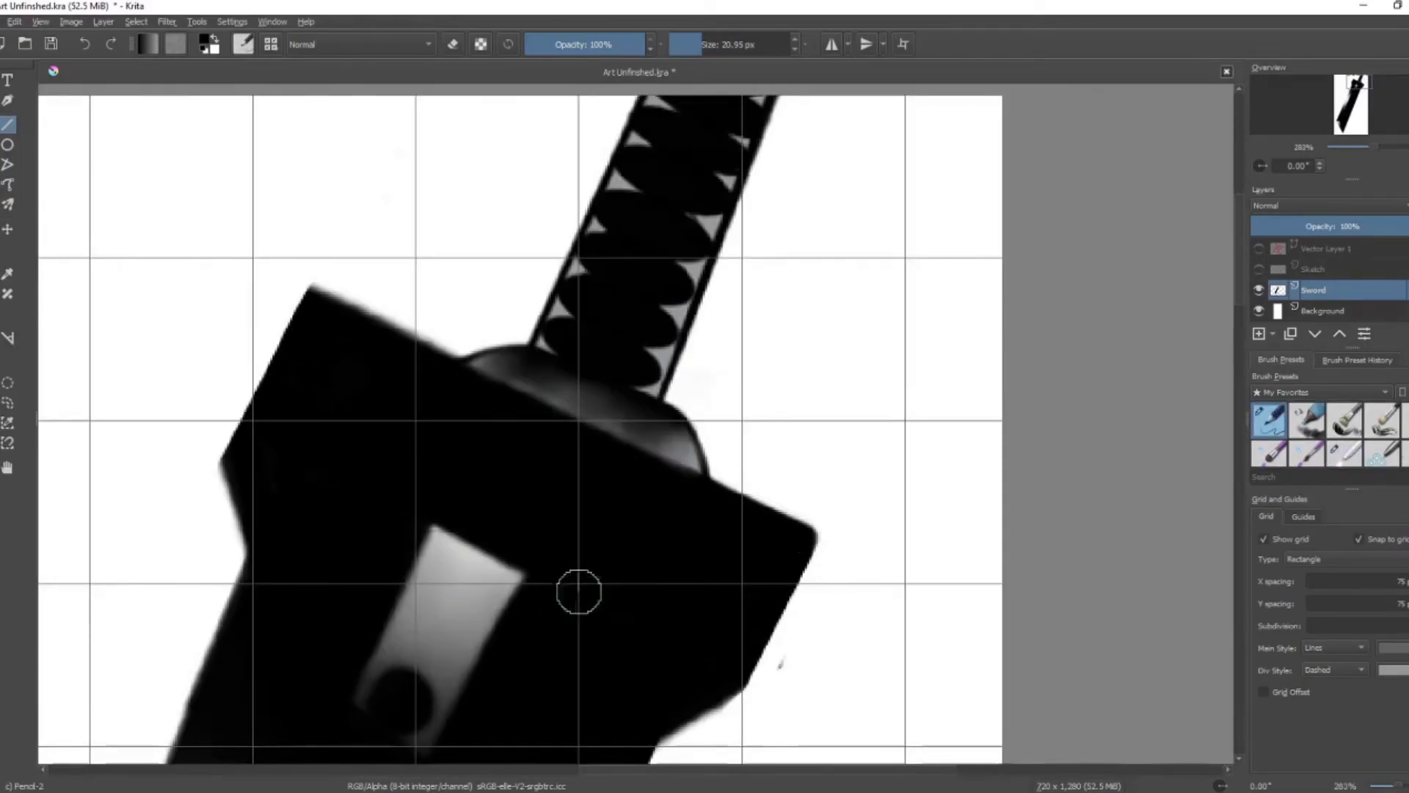
key(e)
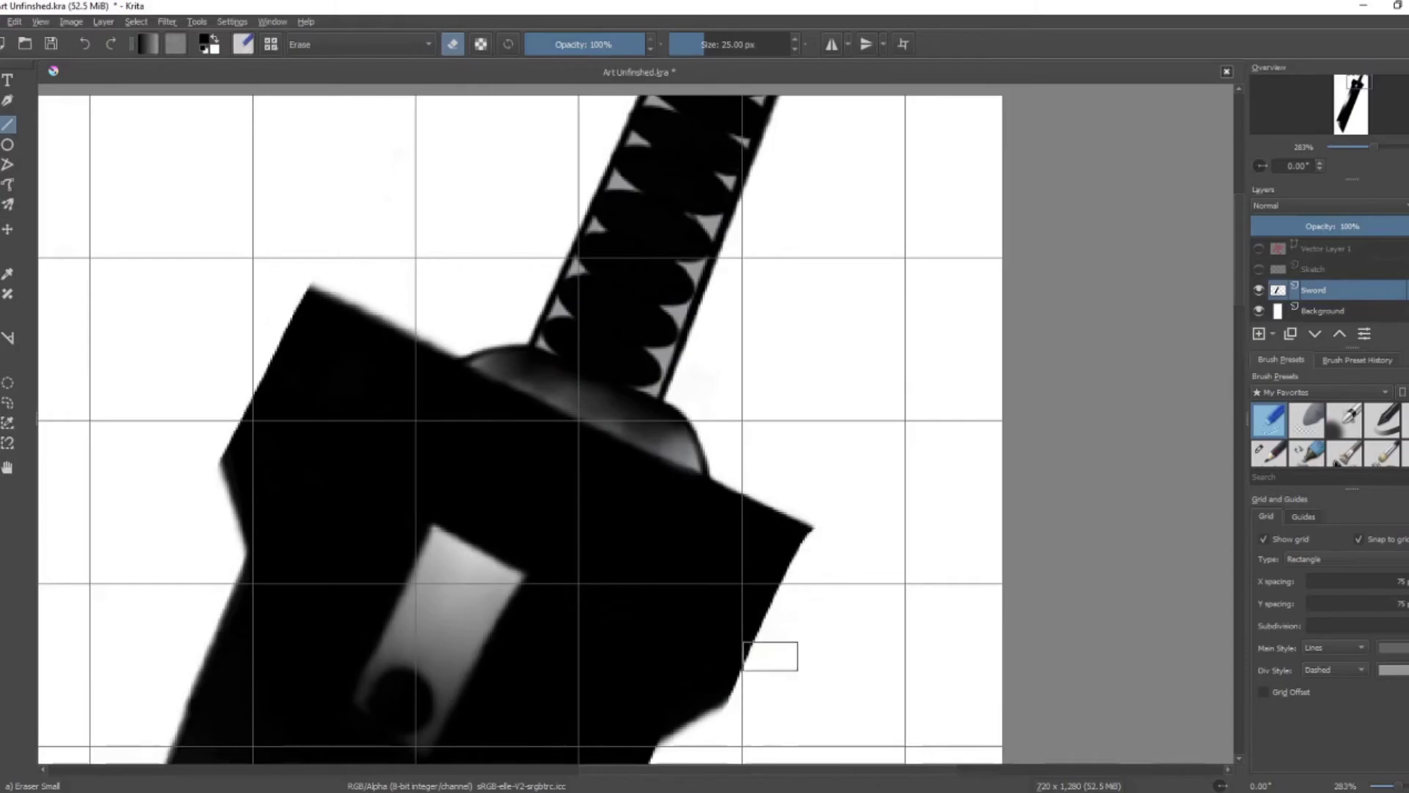
scroll(781, 646, down, 5)
scroll(803, 504, up, 4)
key(bracketleft)
key(bracketleft)
key(bracketleft)
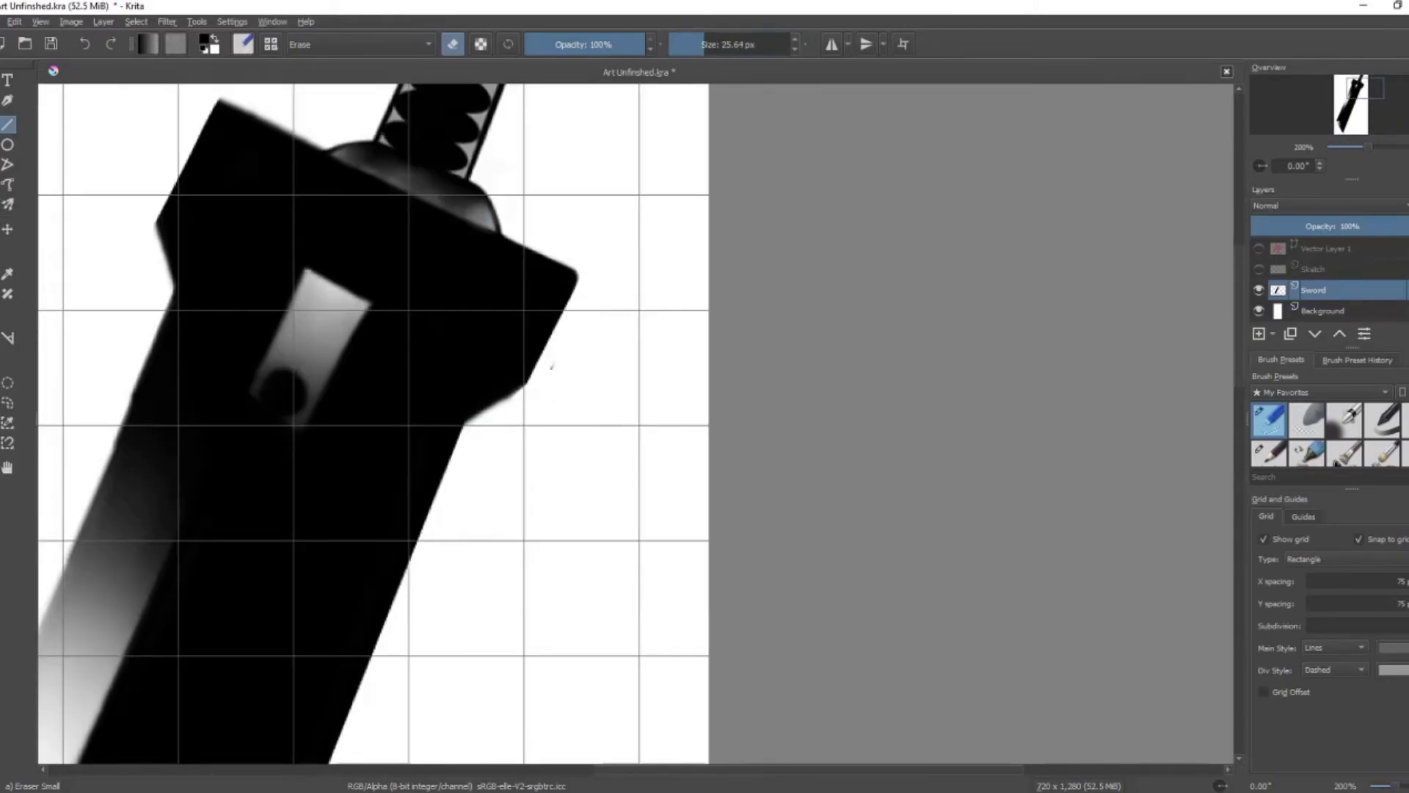
- Blend the grey gaps on the lower part of the handle with the Blender Basic brush at 4.63 px
scroll(541, 385, down, 5)
scroll(541, 385, up, 10)
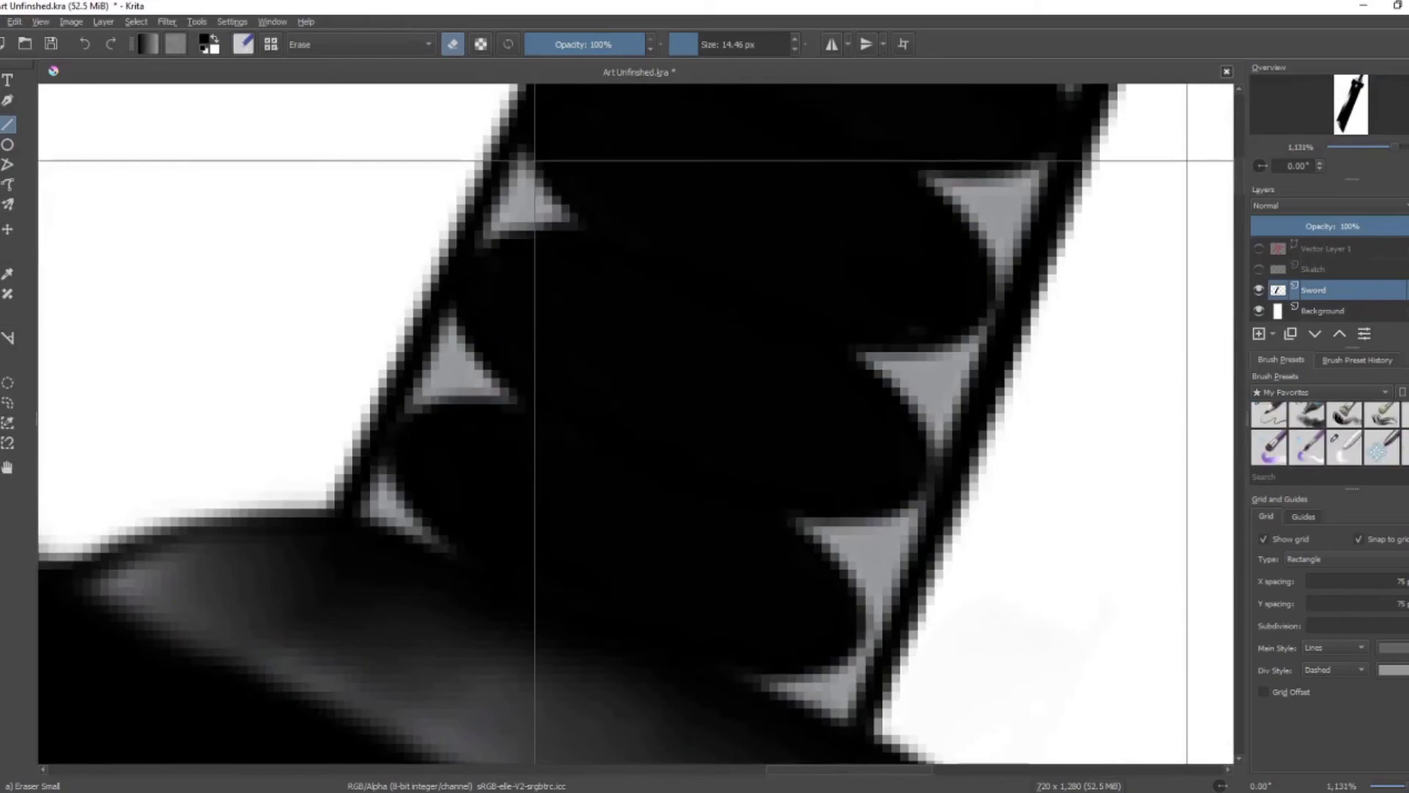
click(1344, 447)
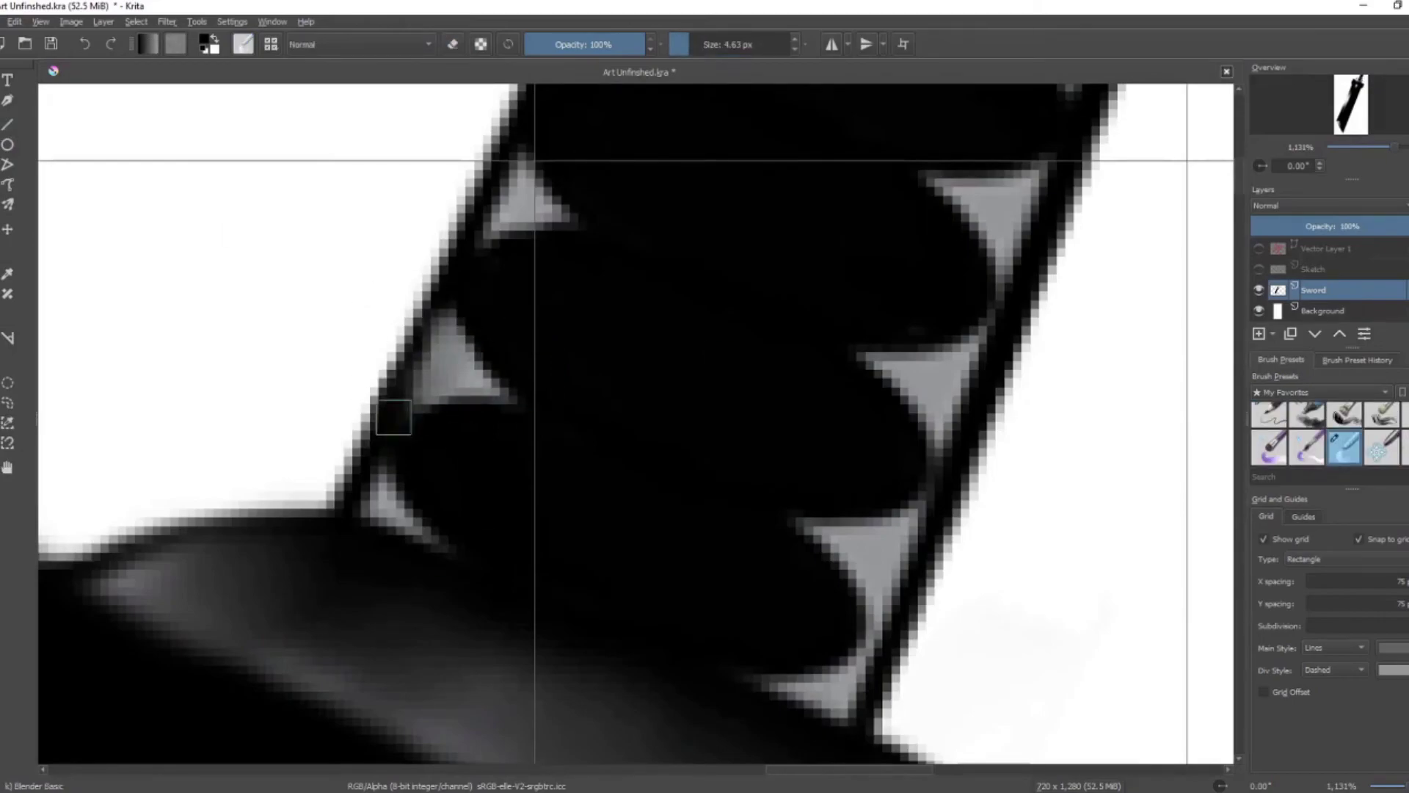
mouse_move(885, 367)
mouse_down()
mouse_move(949, 405)
mouse_move(998, 366)
mouse_move(989, 421)
mouse_move(883, 537)
mouse_move(892, 642)
mouse_move(915, 553)
mouse_move(833, 539)
mouse_up()
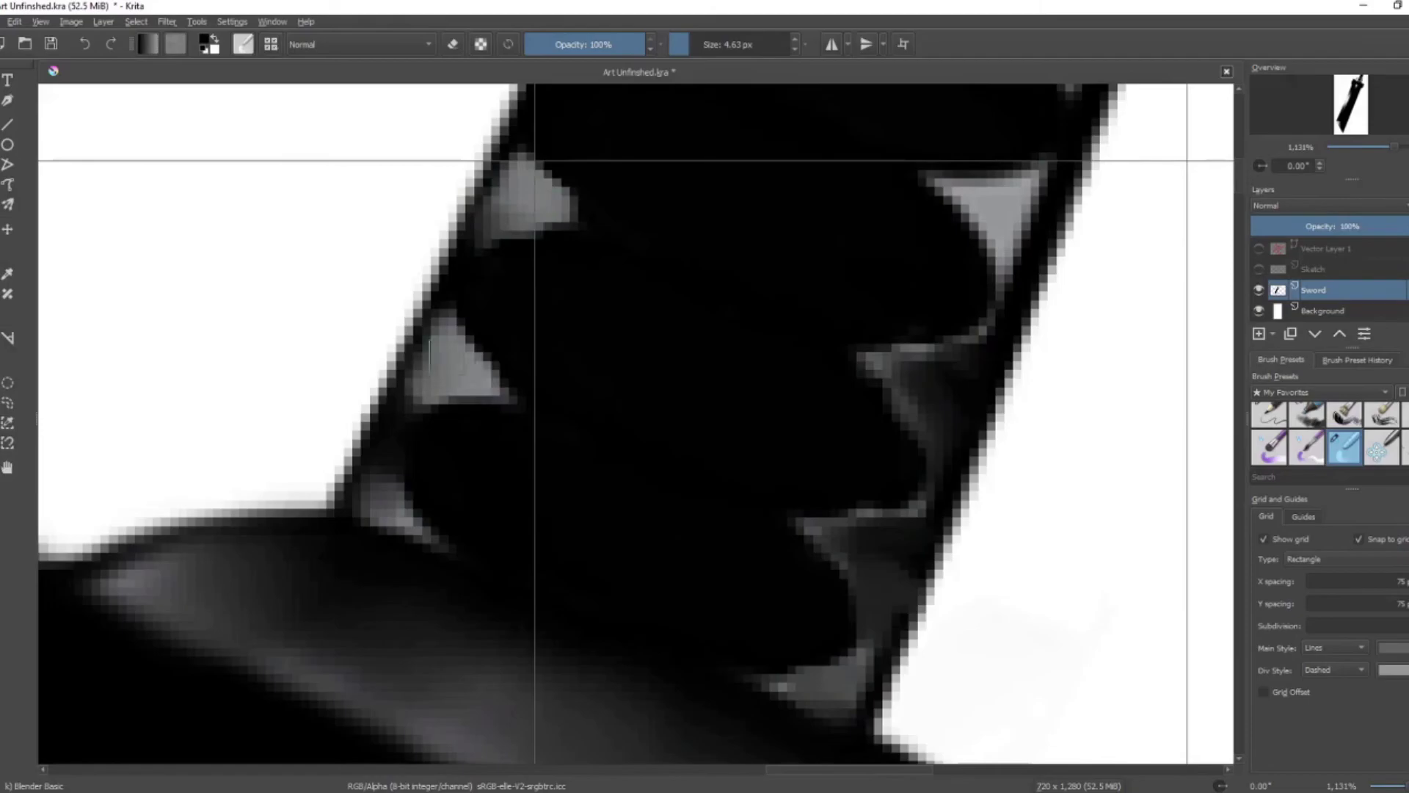
- Blend the remaining grey gaps further up the handle, darkening them toward the outlines
scroll(825, 547, down, 1)
mouse_move(721, 710)
mouse_down()
mouse_move(749, 535)
mouse_move(724, 472)
mouse_move(866, 140)
mouse_up()
scroll(699, 241, down, 1)
scroll(699, 241, up, 8)
scroll(792, 331, down, 2)
scroll(661, 473, down, 6)
scroll(888, 506, up, 6)
scroll(1038, 472, down, 2)
scroll(534, 412, up, 2)
scroll(572, 411, down, 2)
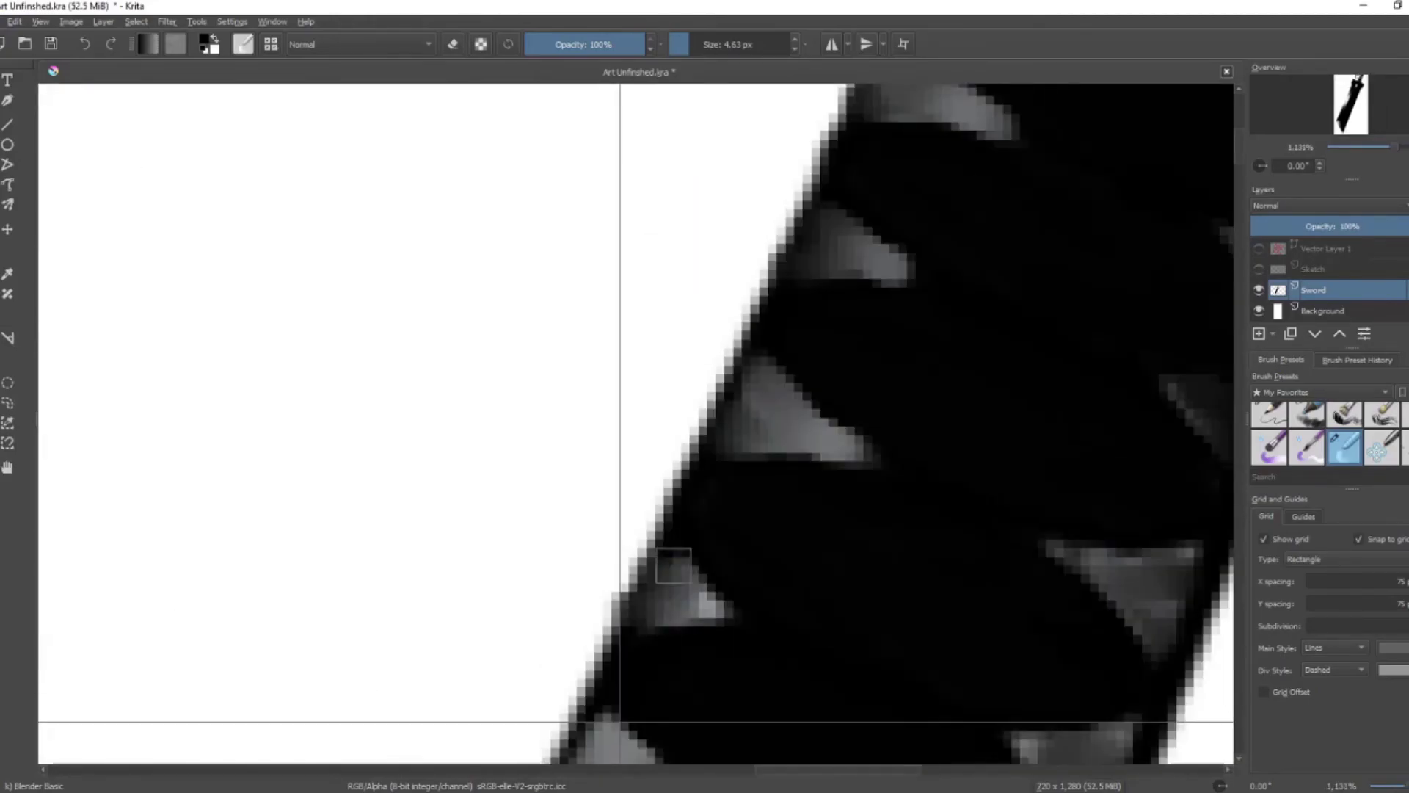
scroll(719, 544, up, 1)
scroll(742, 512, down, 2)
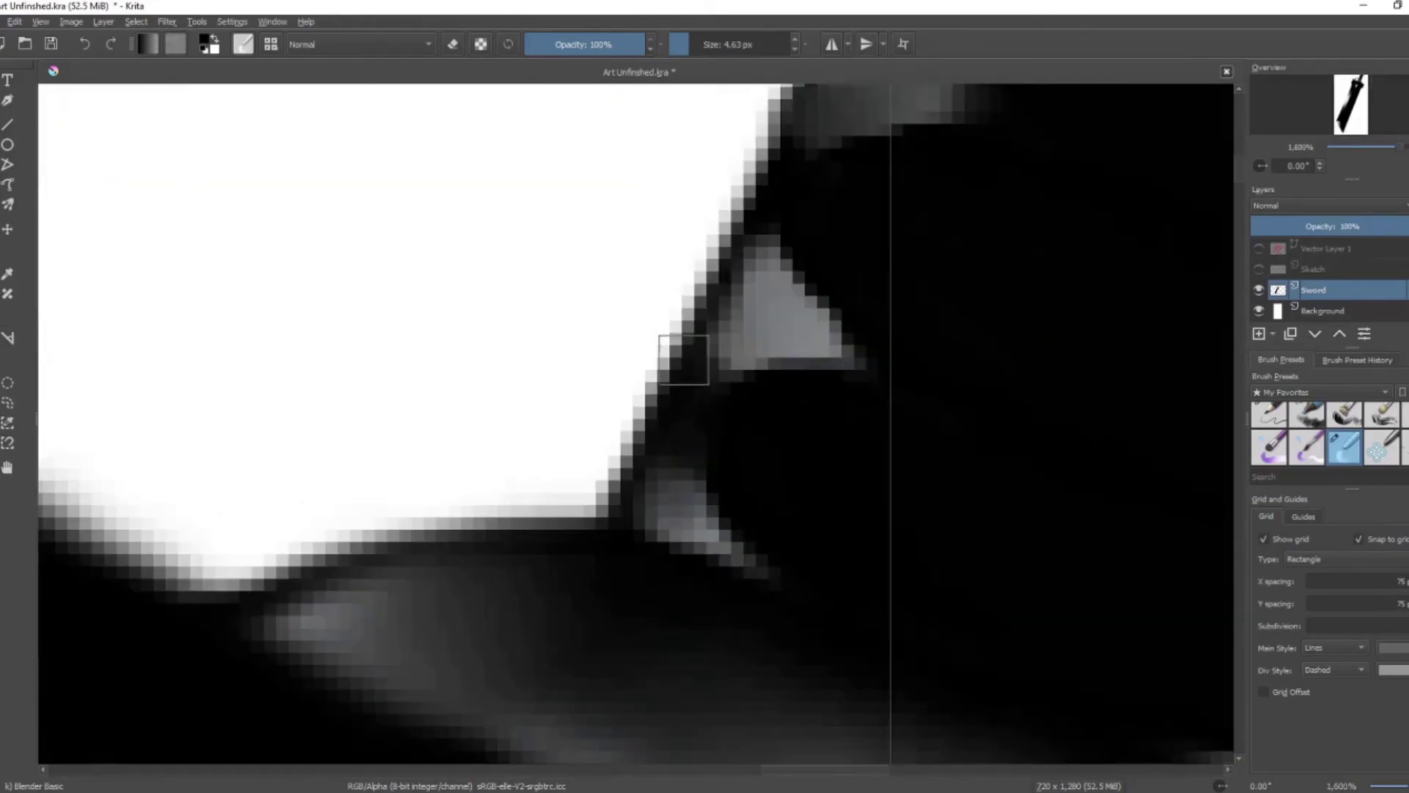
- Soften the grey gaps along the handle's right edge just above the collar
scroll(643, 558, down, 3)
scroll(637, 594, up, 6)
scroll(425, 126, down, 3)
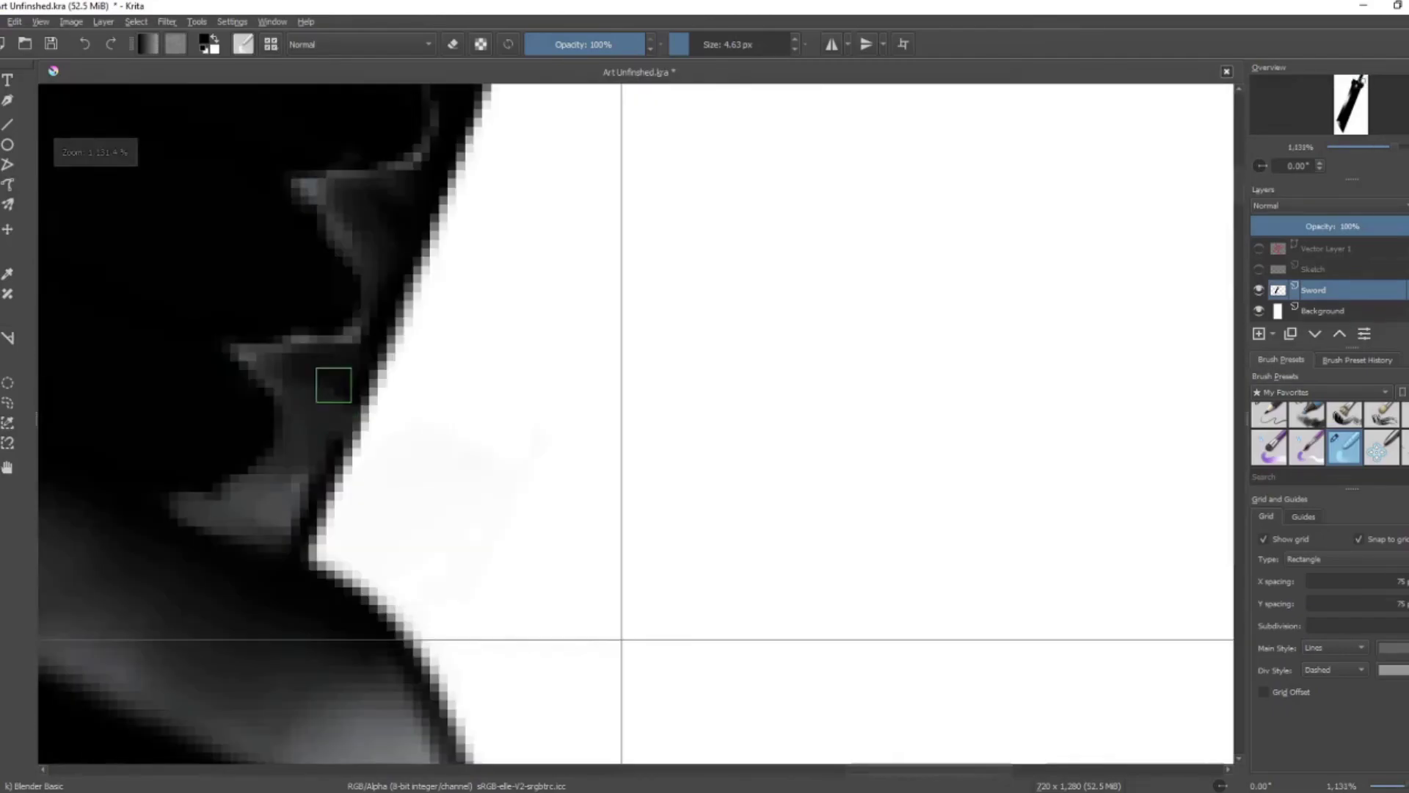
mouse_move(417, 170)
mouse_down()
mouse_move(329, 433)
mouse_move(258, 533)
mouse_move(337, 208)
mouse_up()
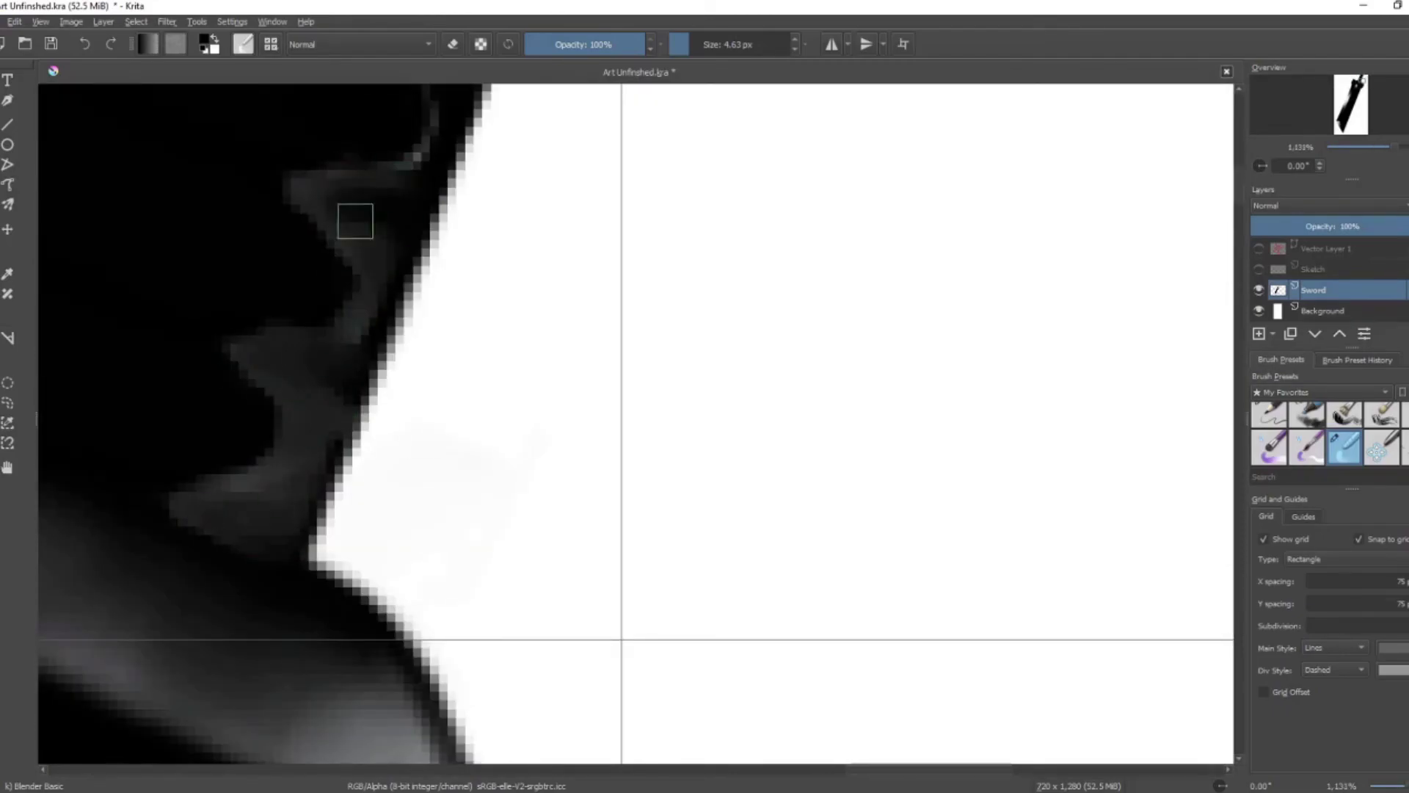
- Soften the grey gaps along the upper part of the handle's right edge
scroll(361, 333, down, 2)
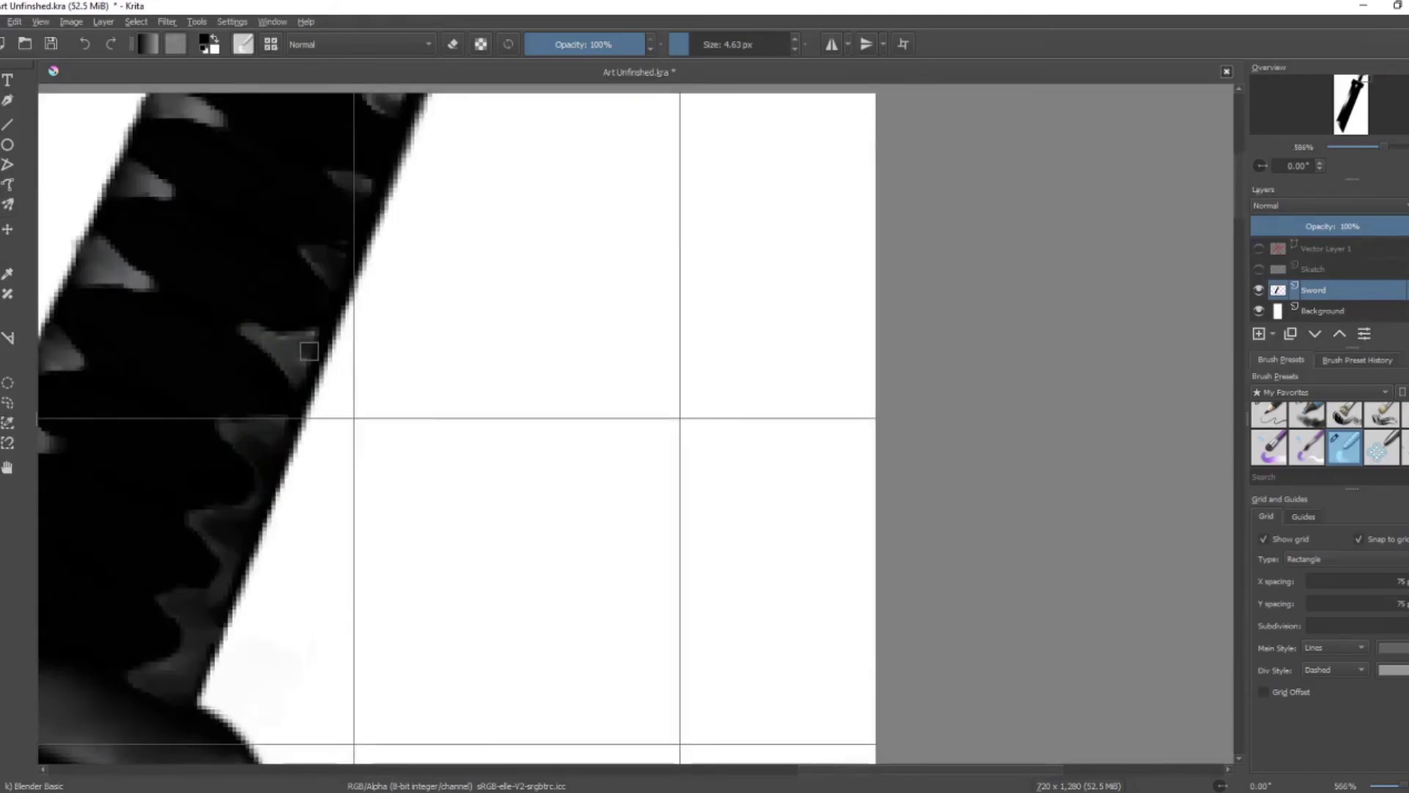
drag(321, 348, 220, 338)
- Show Vector Layer 1 and move the red kanji slightly down and to the left on the blade
scroll(257, 333, down, 8)
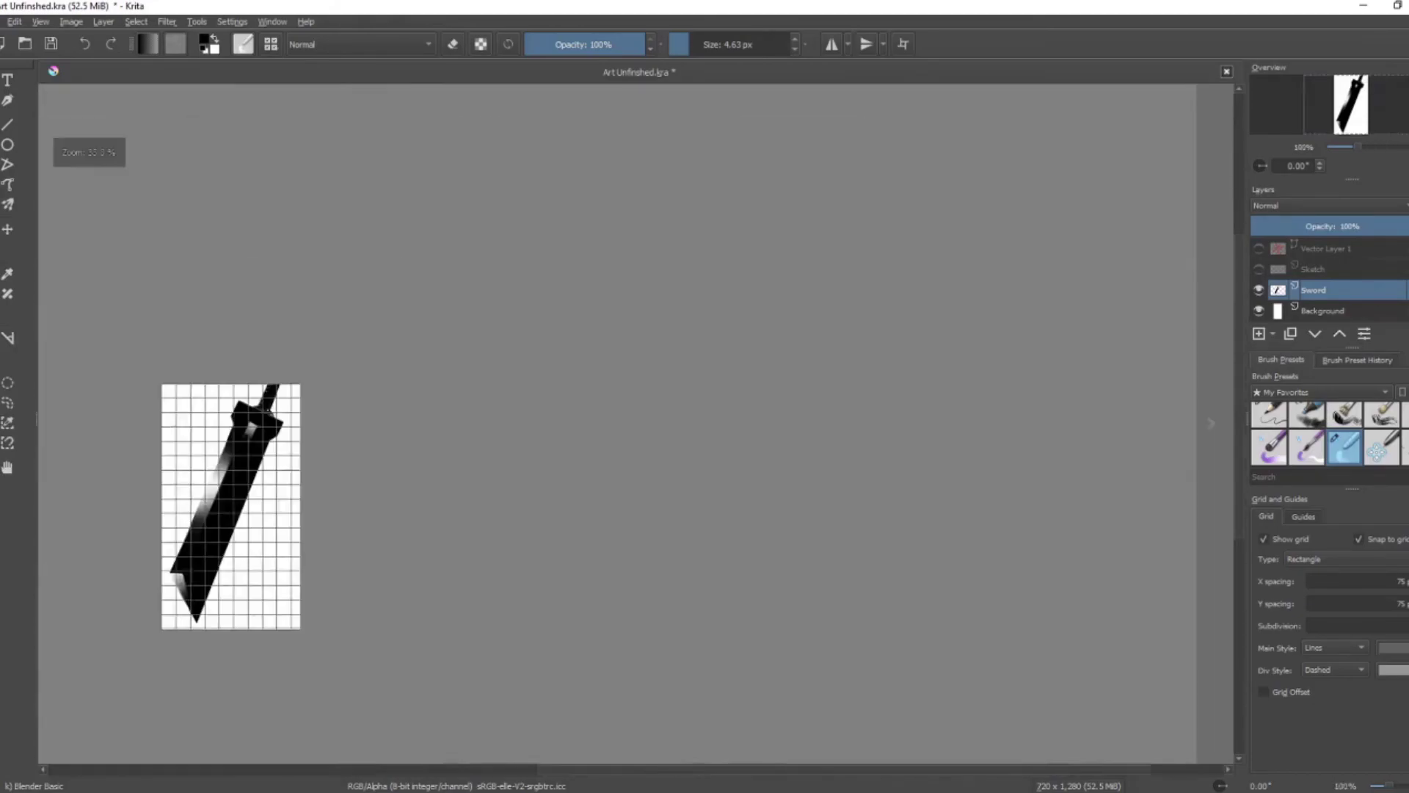
scroll(256, 334, up, 3)
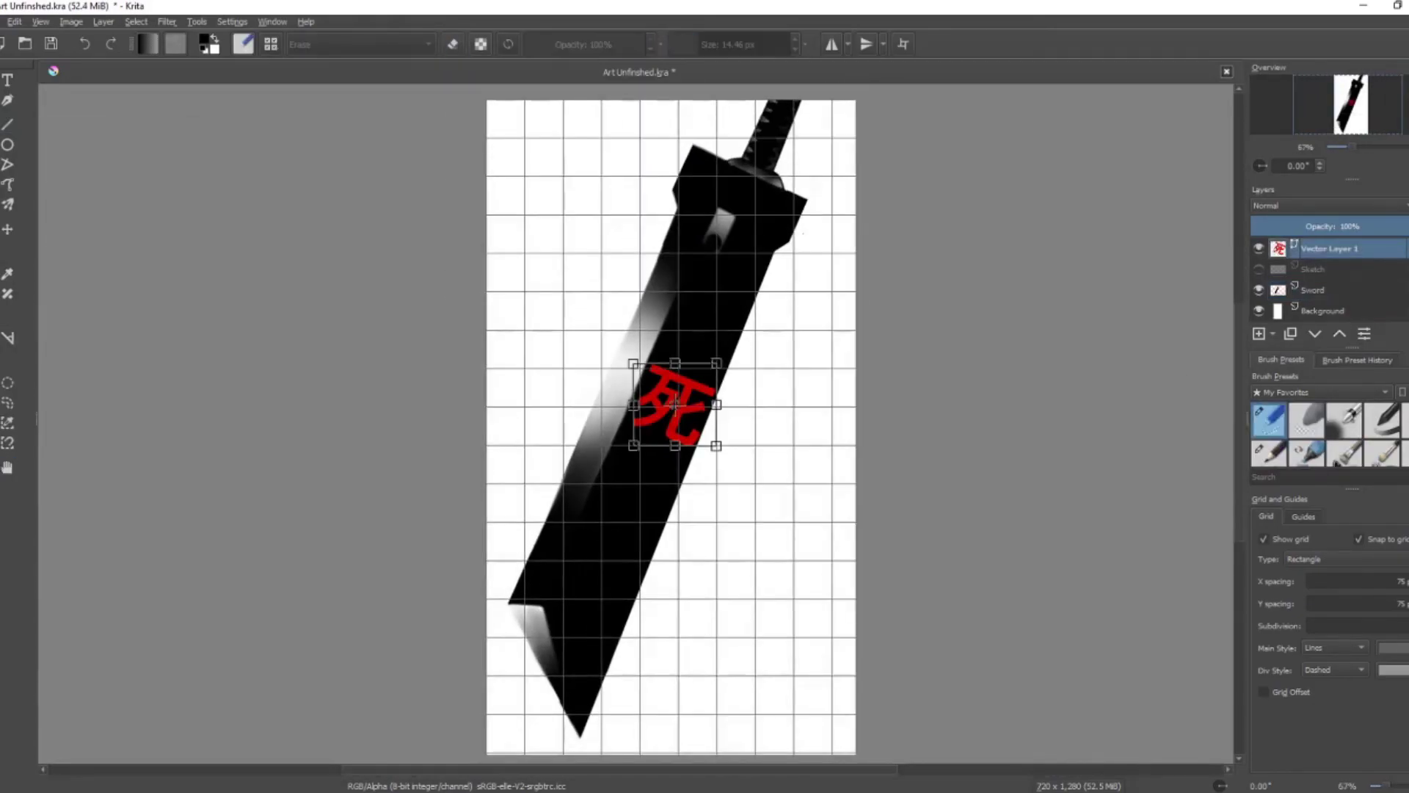
drag(675, 405, 669, 412)
key(b)
right_click(566, 299)
click(147, 44)
key(Escape)
click(1314, 289)
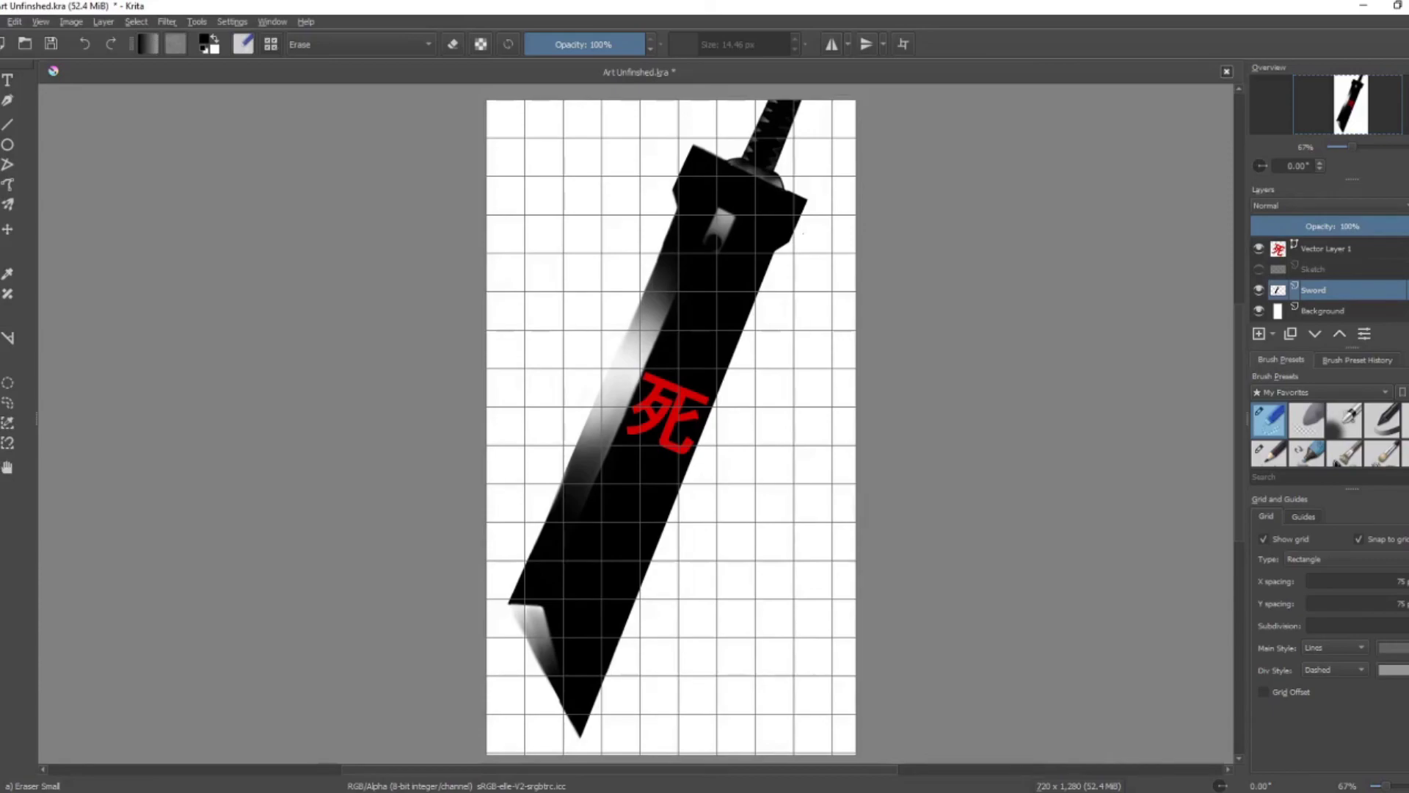
- Rename the kanji's layer as Death Kanji and hide the grid
right_click(1321, 248)
key(Escape)
key(ctrl+shift+apostrophe)
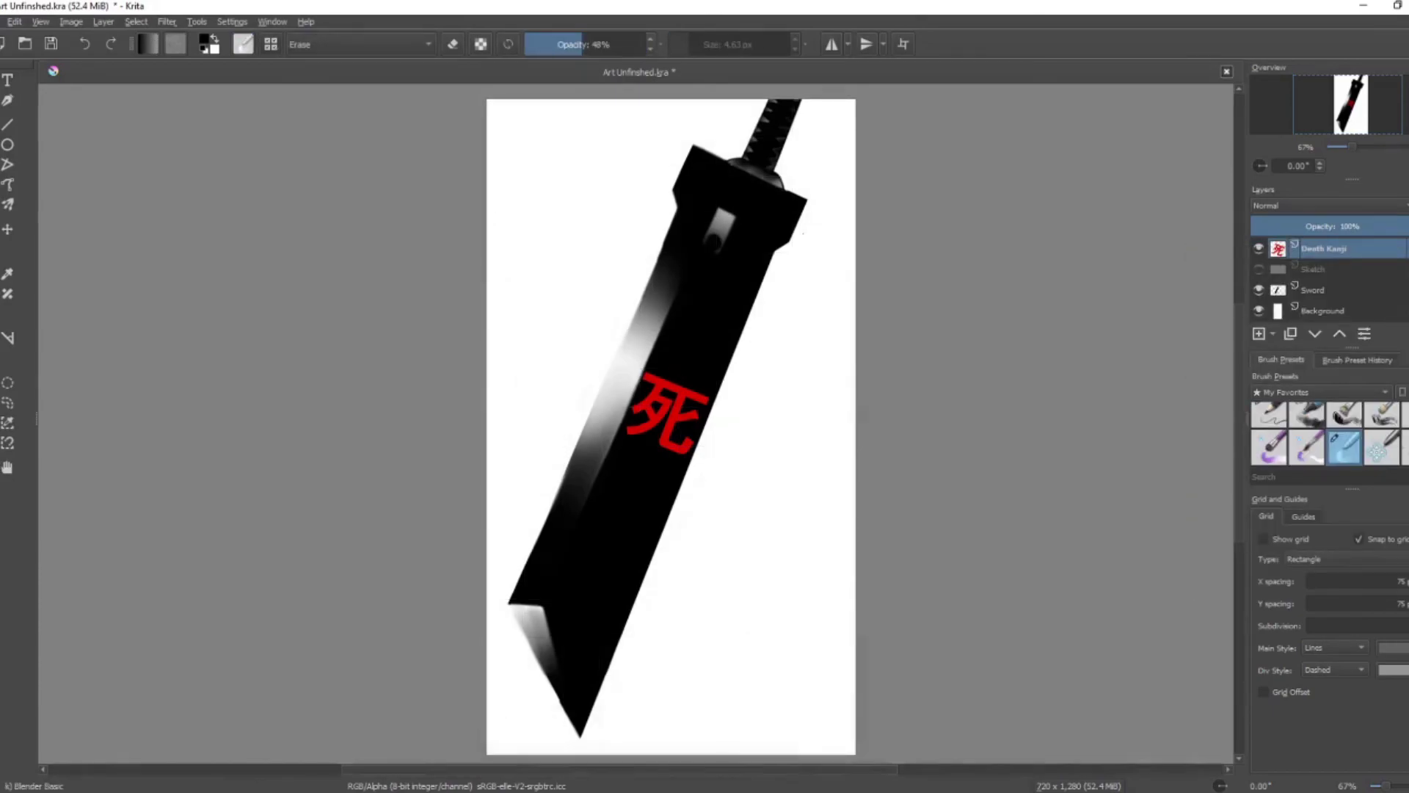
key(ctrl+y)
key(ctrl+y)
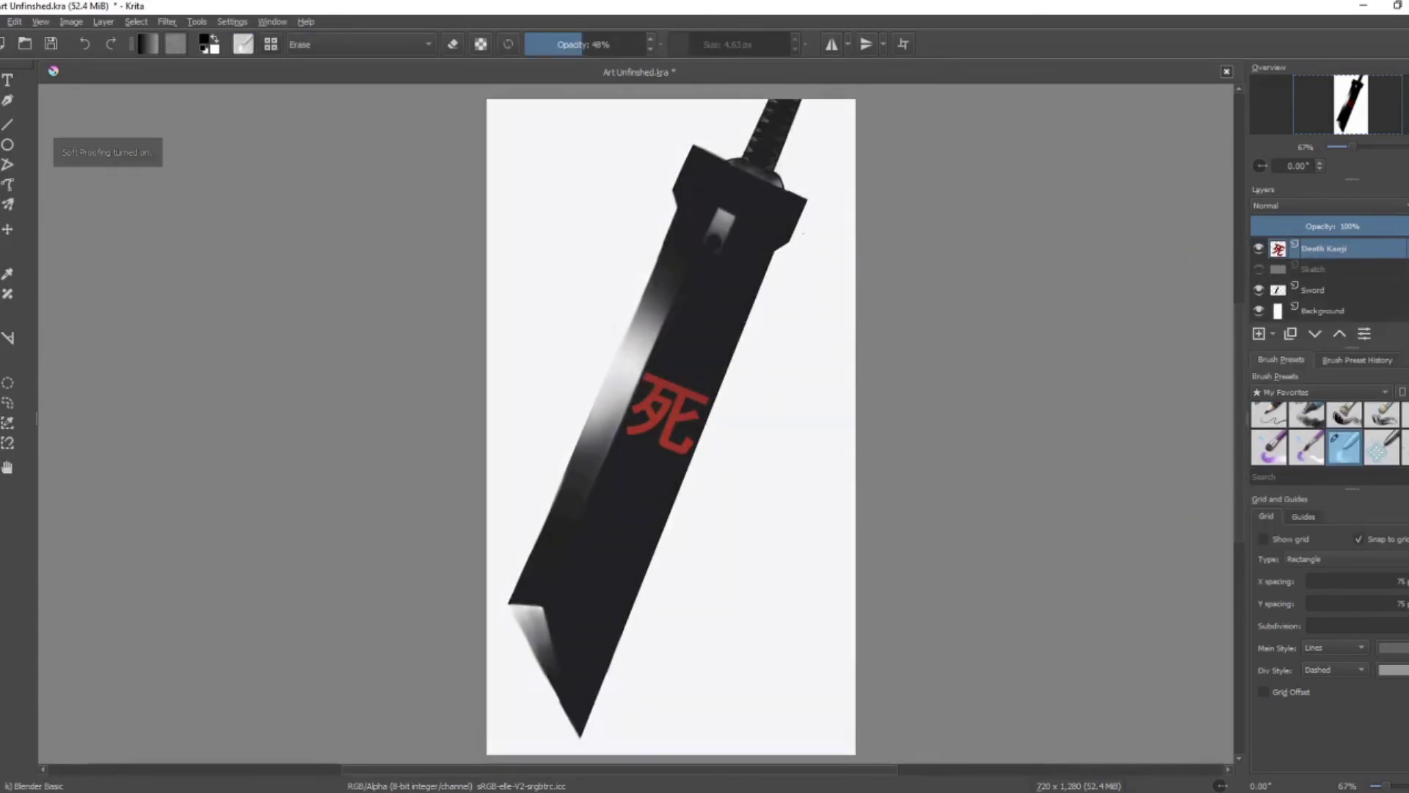
key(i)
key(i)
- Select the grey highlight below the guard on the Sword layer, nudge it slightly and paint out the pale outline around it
key(ctrl+t)
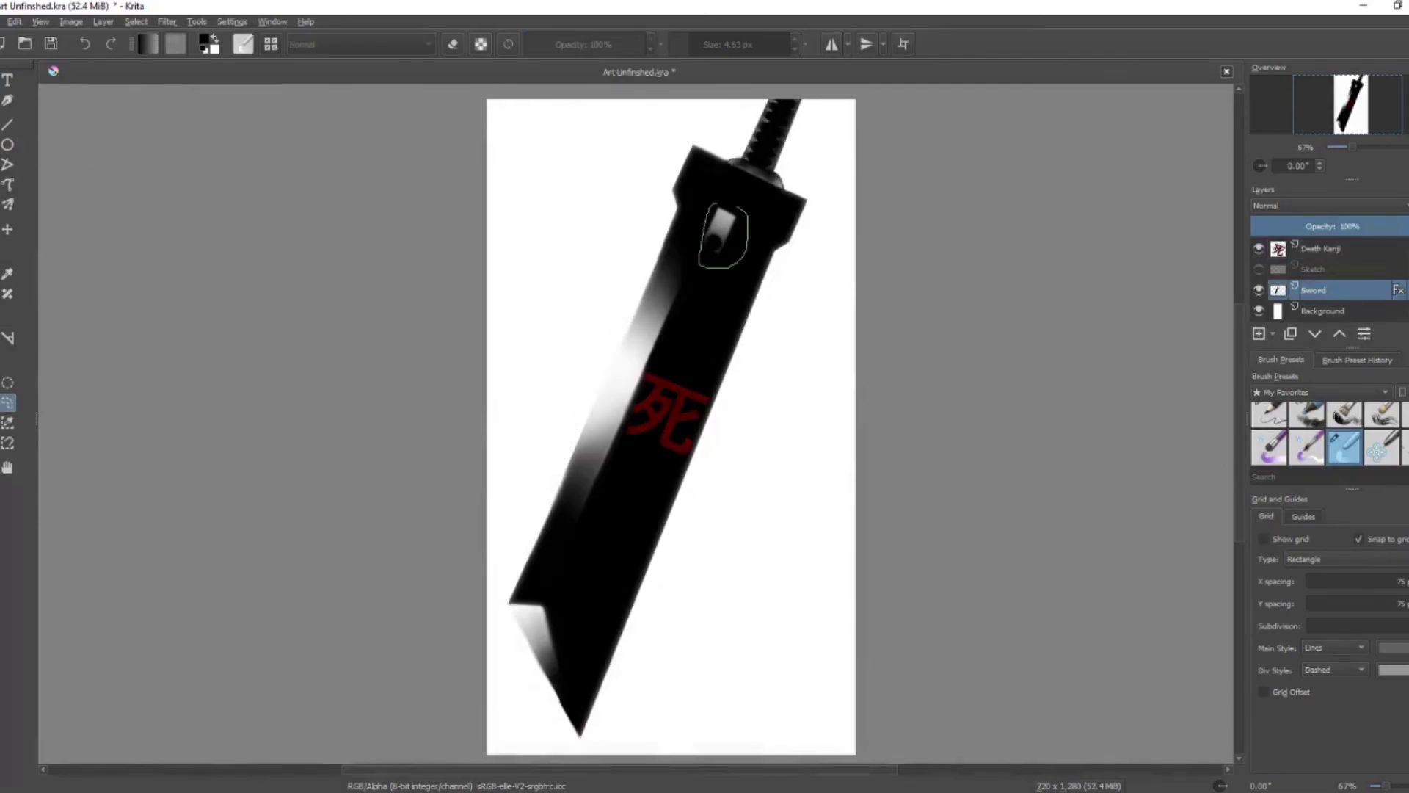
key(ctrl+t)
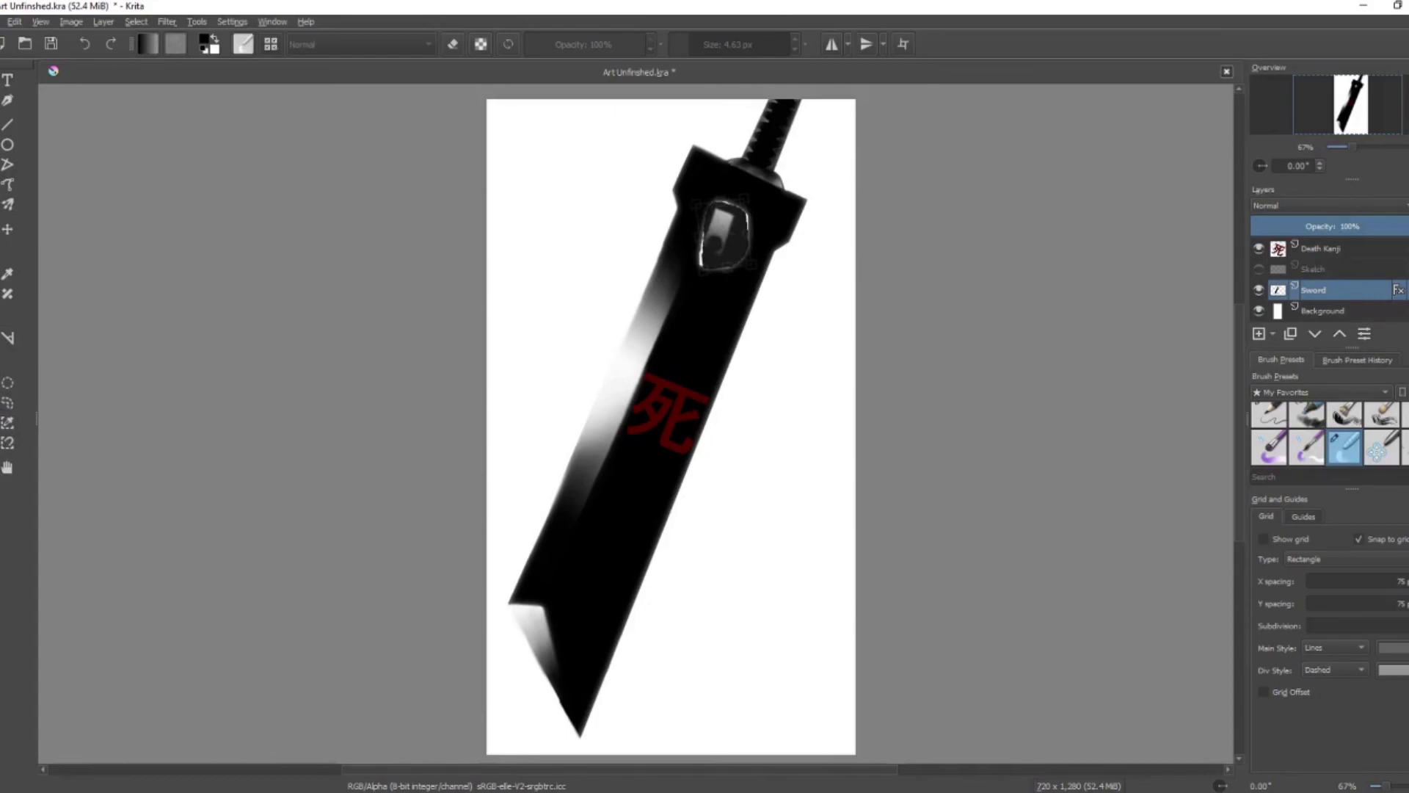
key(Return)
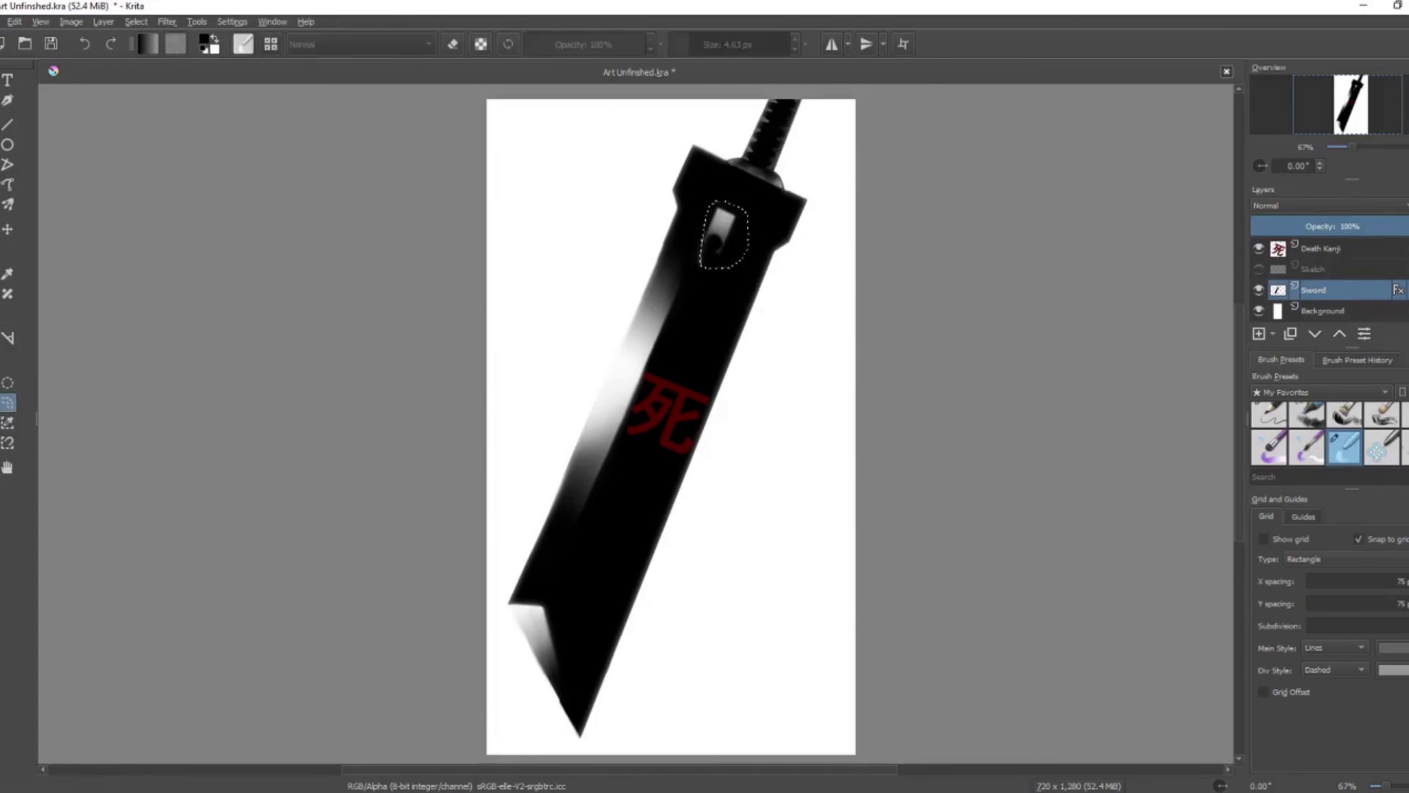
key(b)
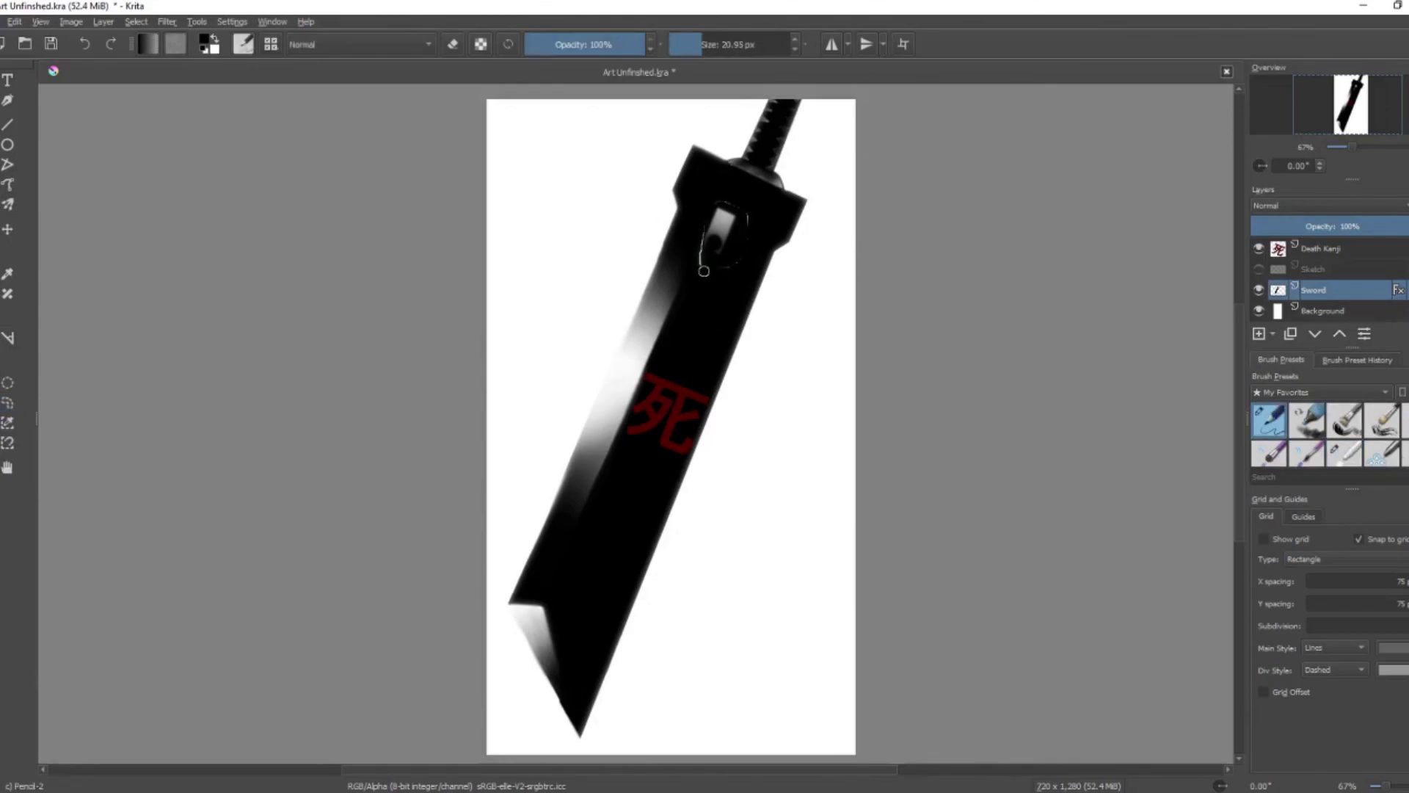